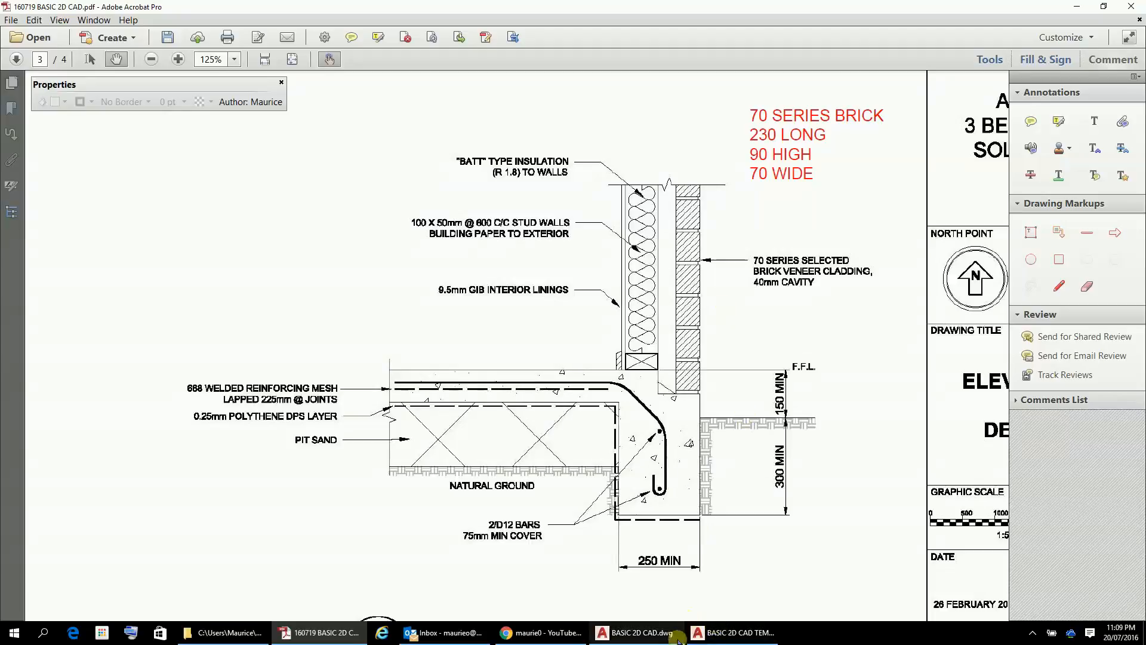
- Switch to the BASIC 2D CAD TEMP drawing in AutoCAD and examine the floor plan's upper exterior wall
click(719, 639)
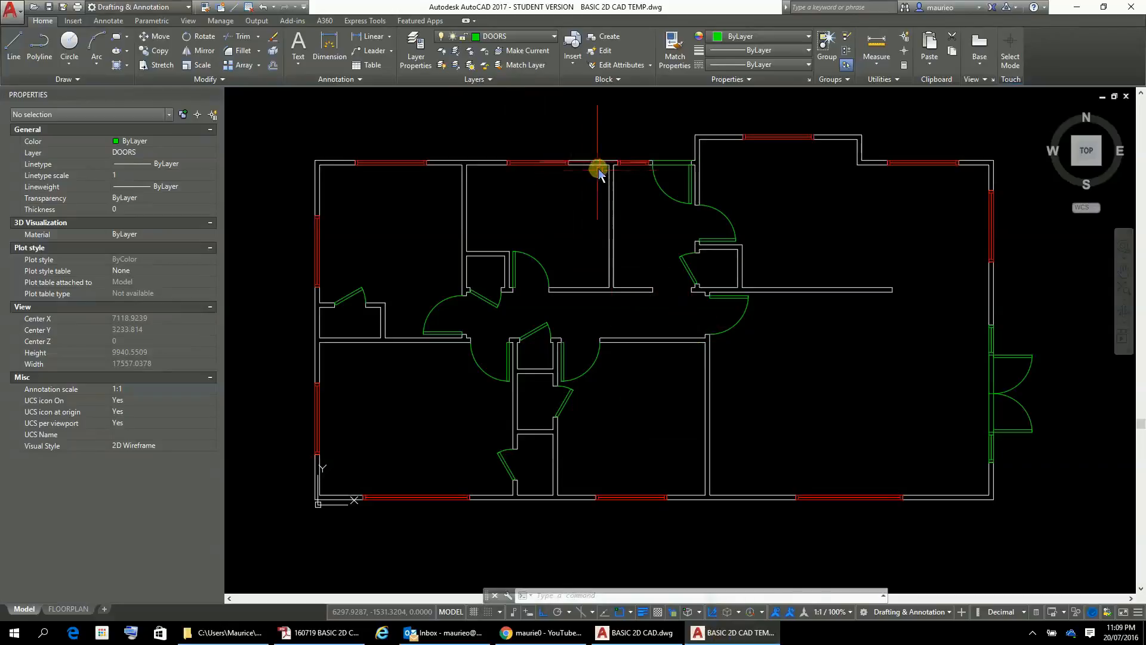
scroll(591, 165, up, 1)
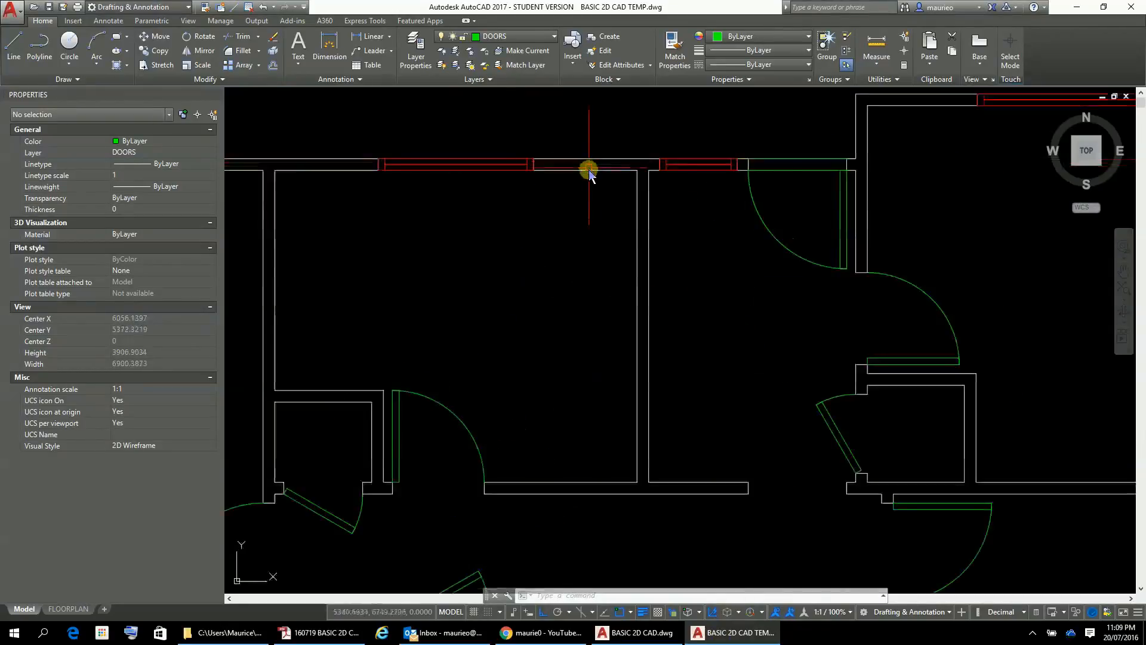
scroll(587, 173, up, 1)
middle_drag(585, 180, 705, 353)
scroll(544, 399, up, 2)
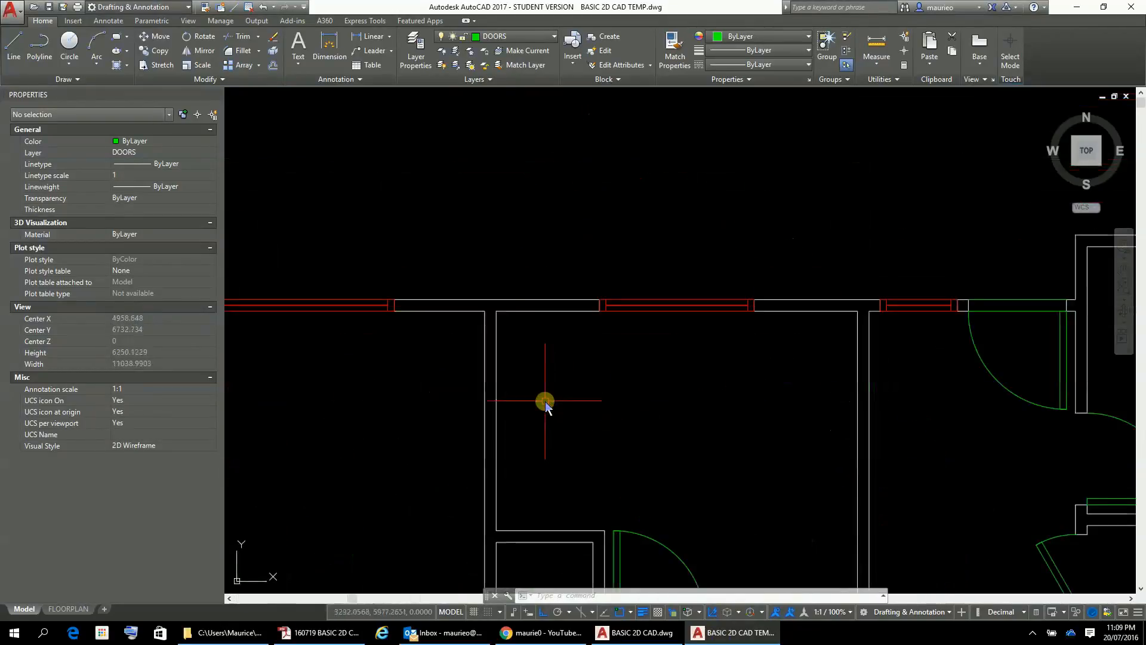
scroll(554, 379, down, 2)
middle_drag(552, 378, 597, 353)
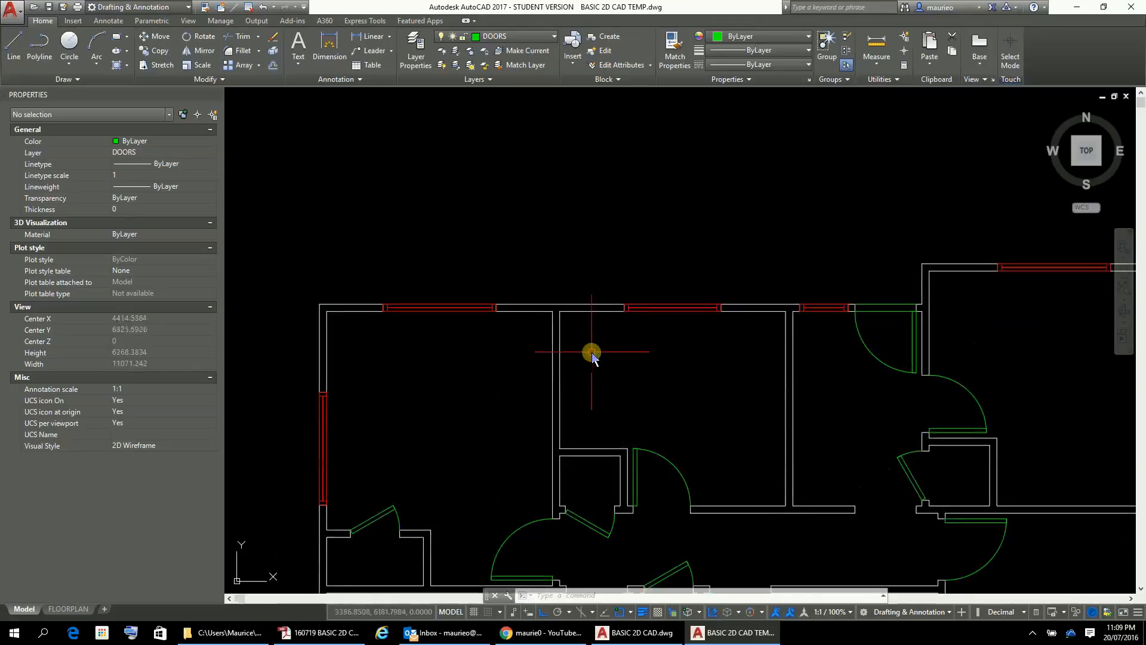
- Select the two lines of the partition between the two upper-left rooms and examine the exterior wall segments around it
click(564, 314)
scroll(479, 341, up, 4)
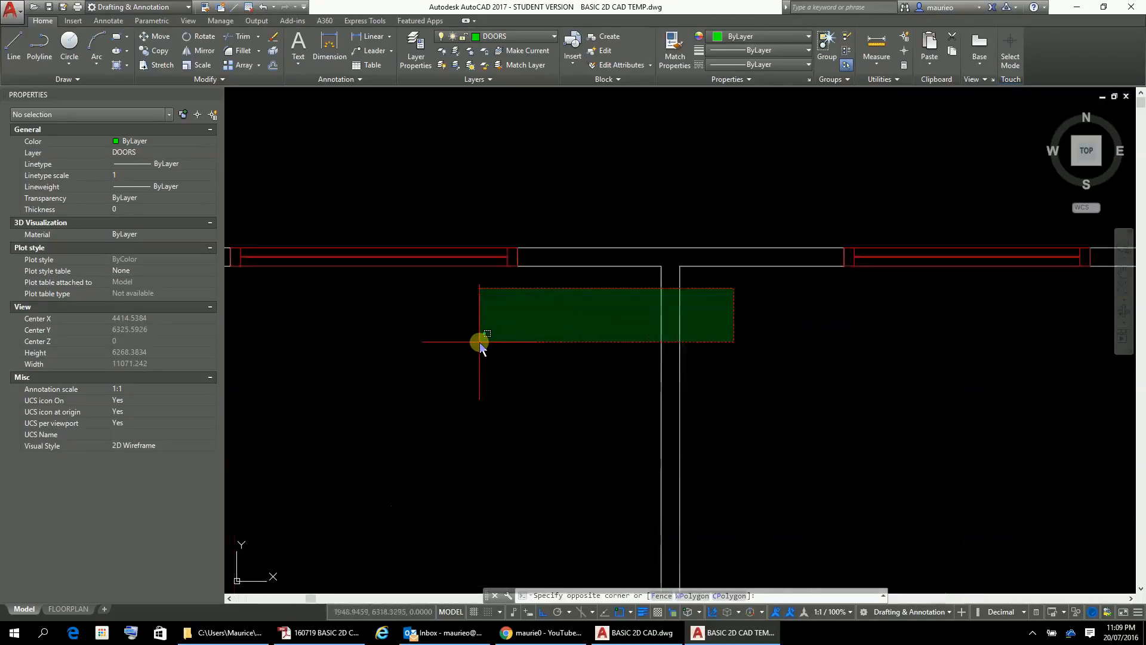
scroll(480, 341, down, 2)
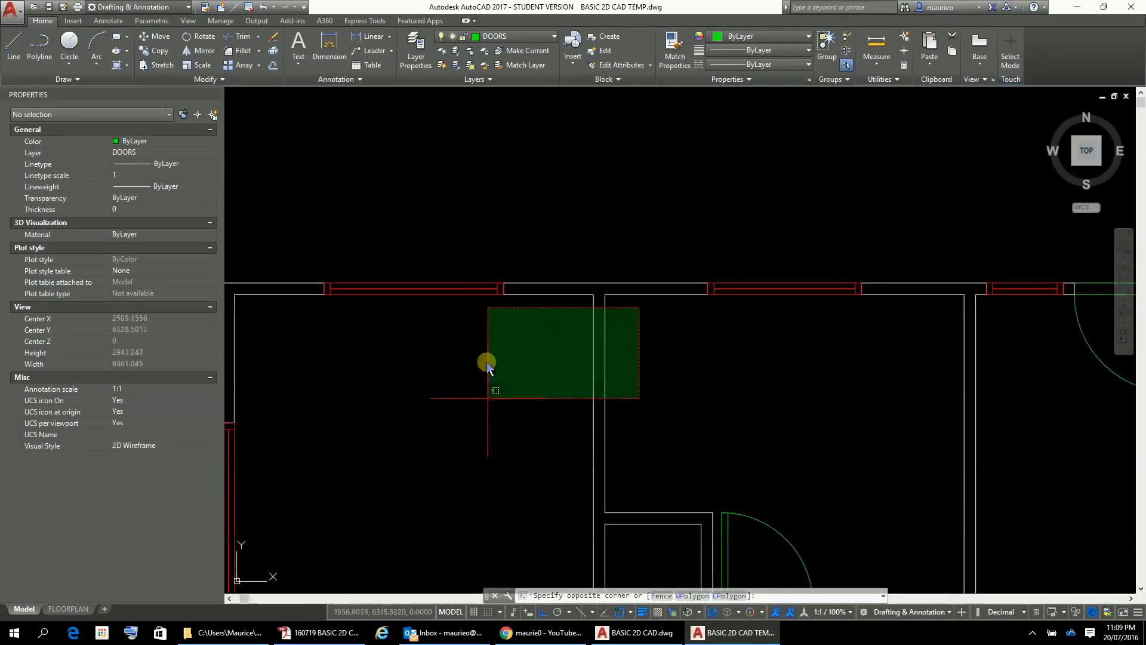
click(361, 415)
scroll(316, 325, down, 2)
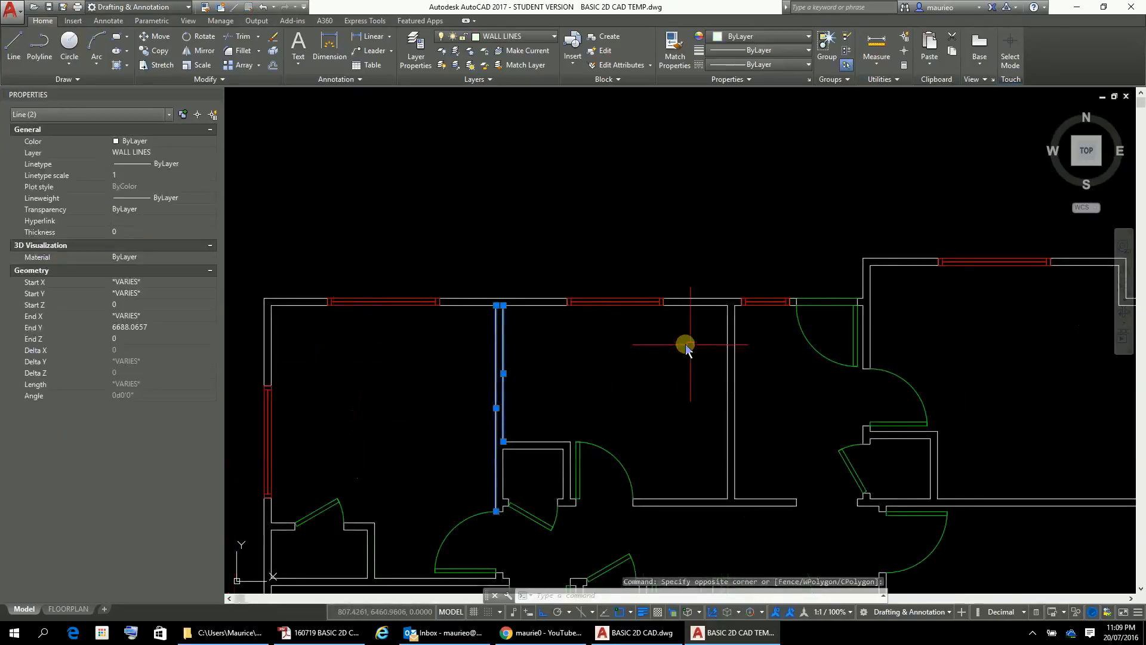
middle_drag(686, 340, 943, 355)
scroll(827, 295, up, 2)
scroll(787, 320, up, 2)
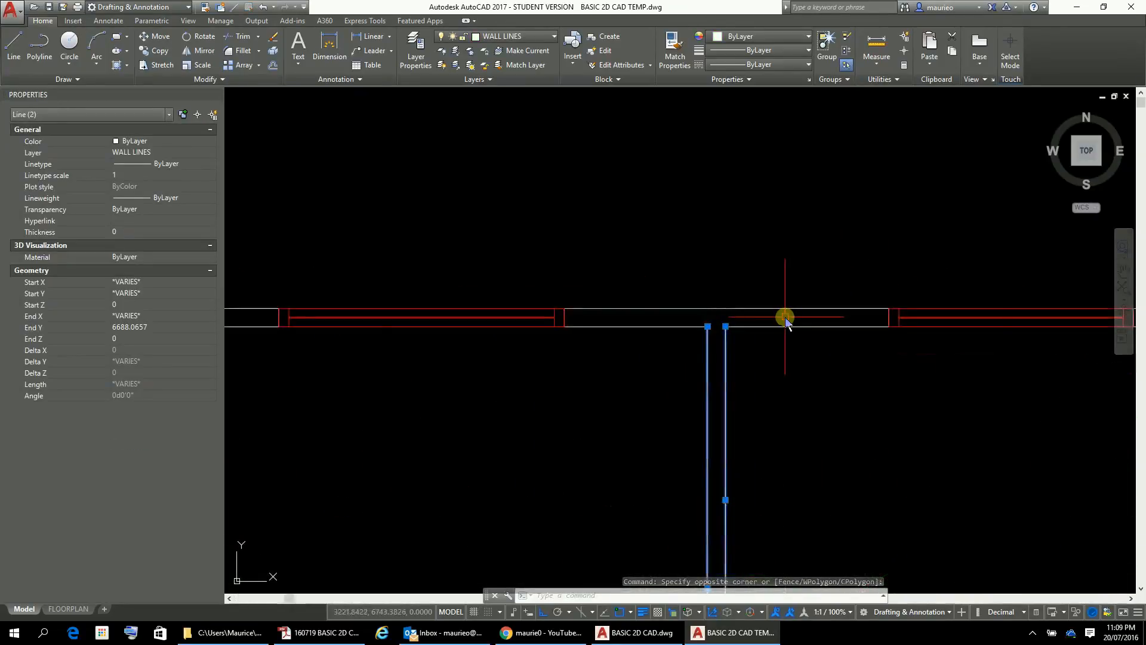
scroll(787, 321, down, 2)
middle_drag(468, 352, 596, 358)
scroll(612, 350, up, 2)
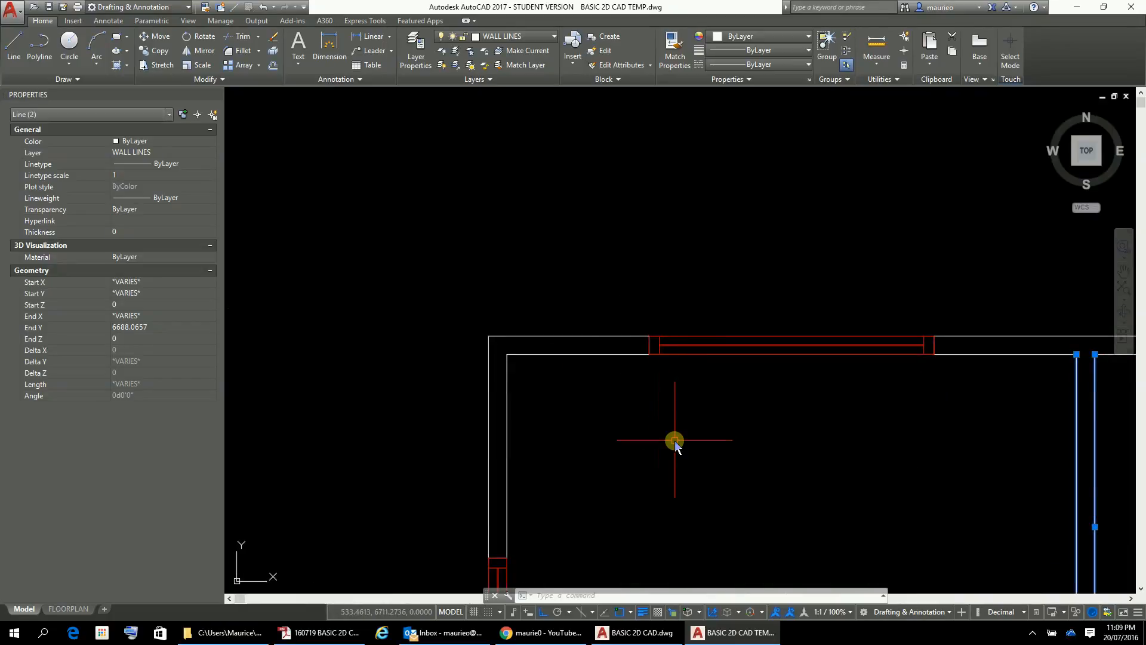
- Set the Offset distance to 40
text(o)
key(Return)
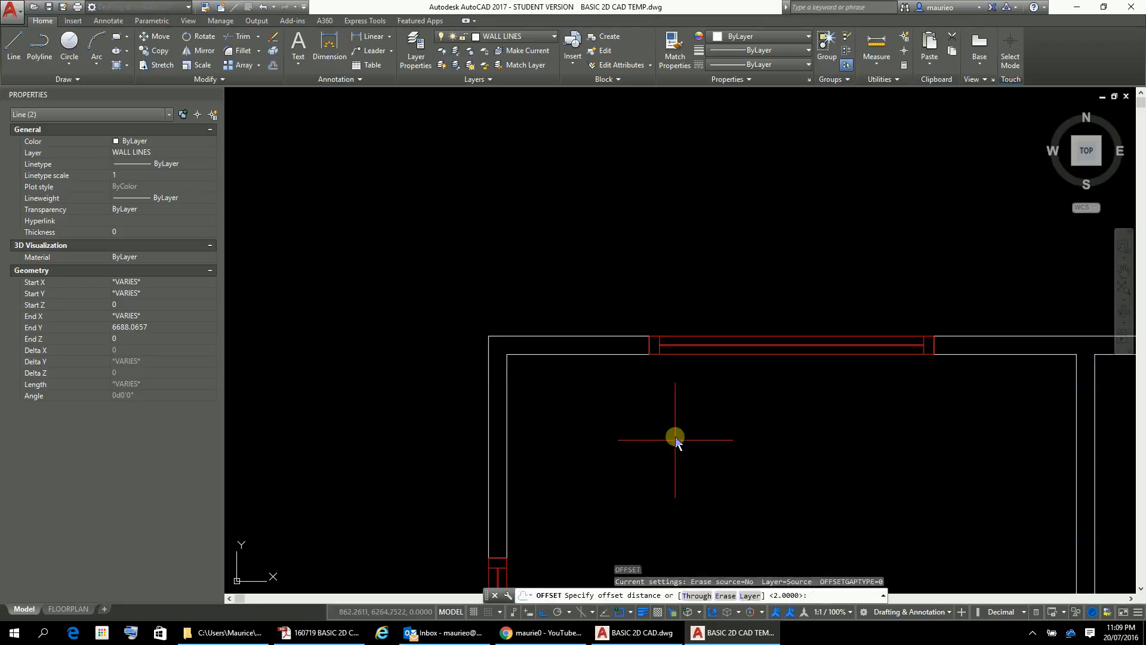
text(40)
key(Return)
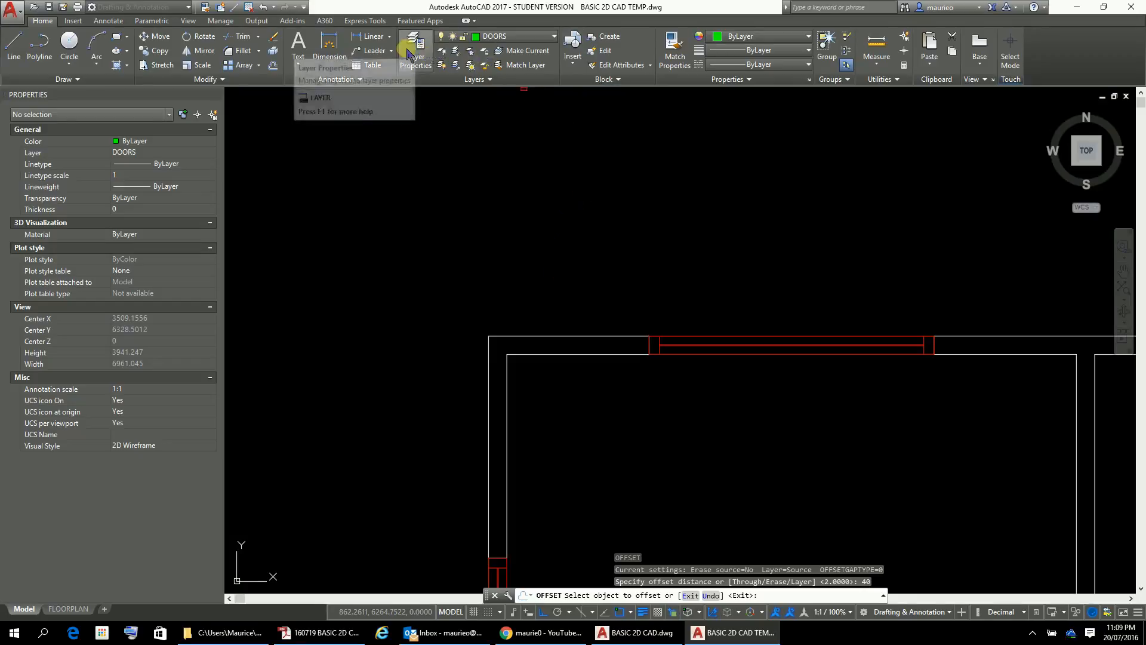
- Create a new layer named BRICK and make it the current layer
click(428, 54)
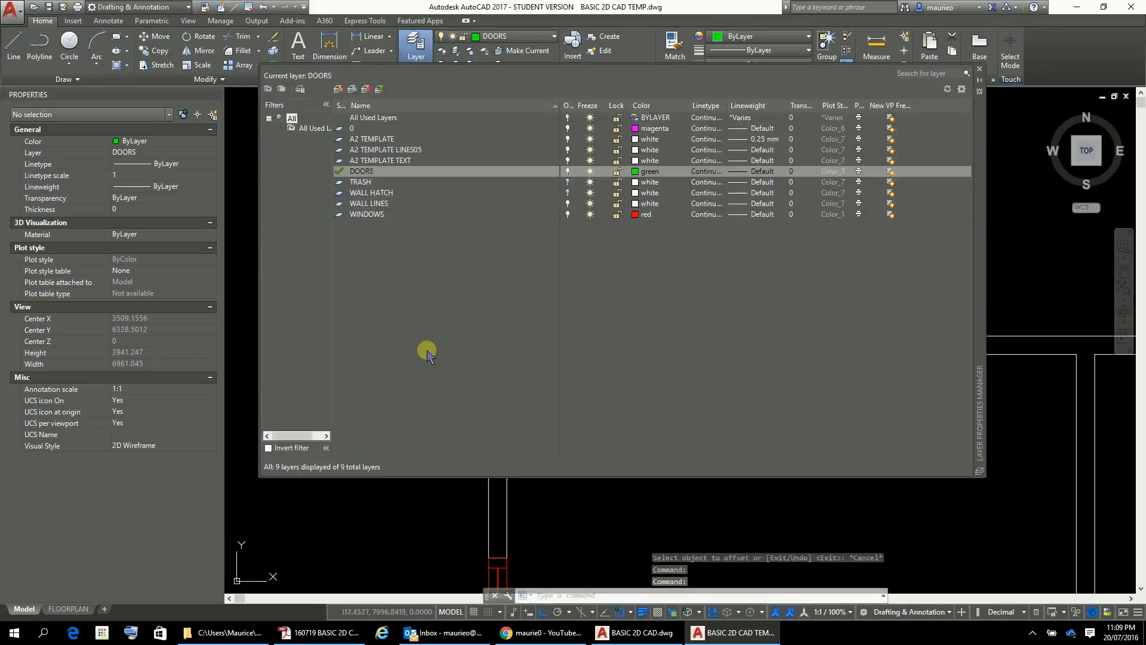
right_click(428, 351)
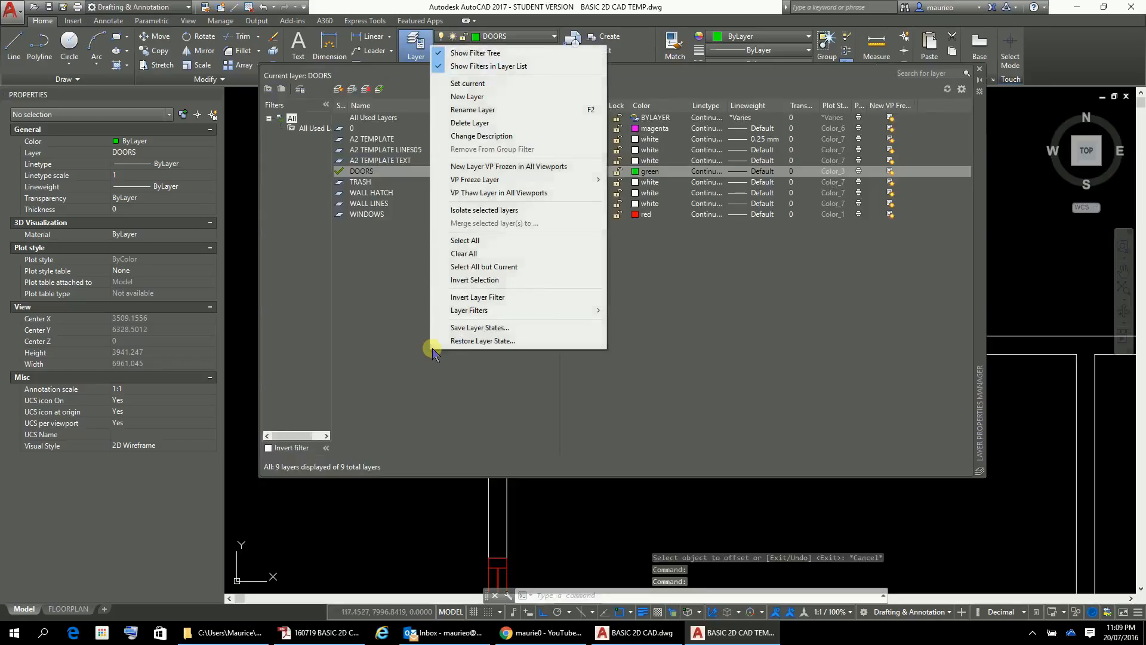
click(457, 97)
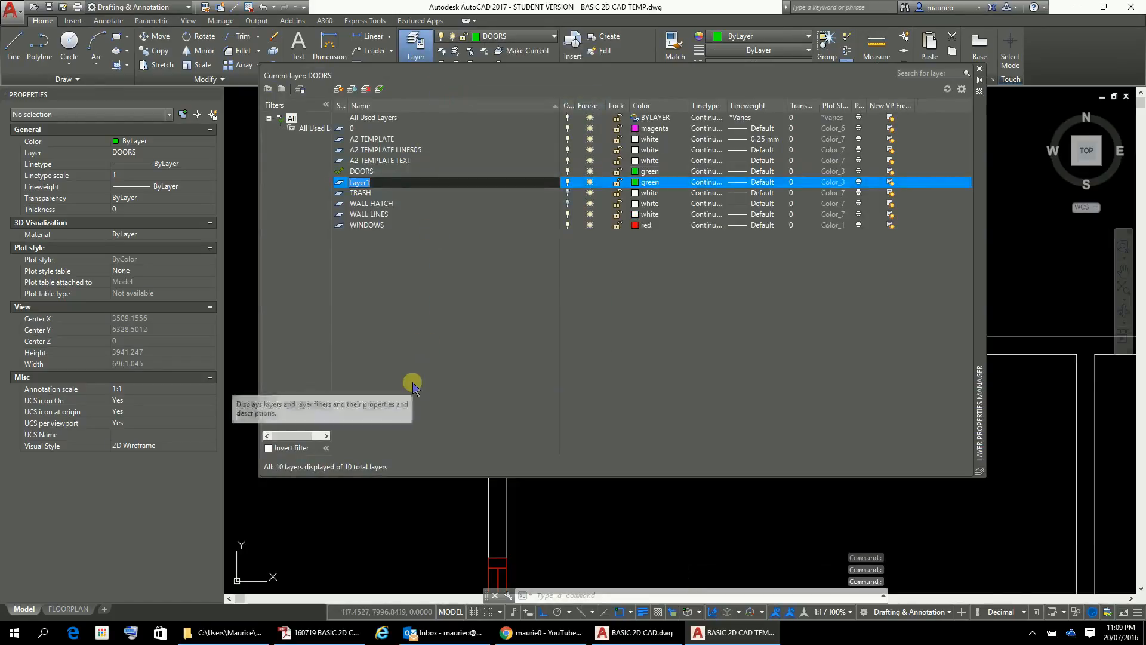
text(BRICK)
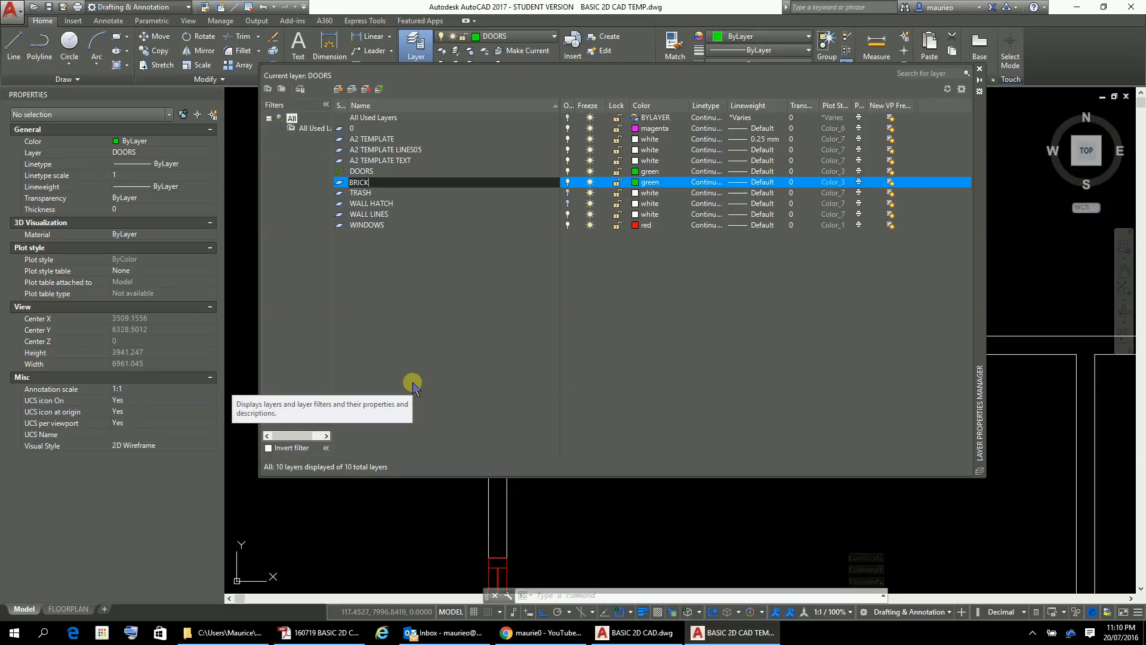
click(438, 274)
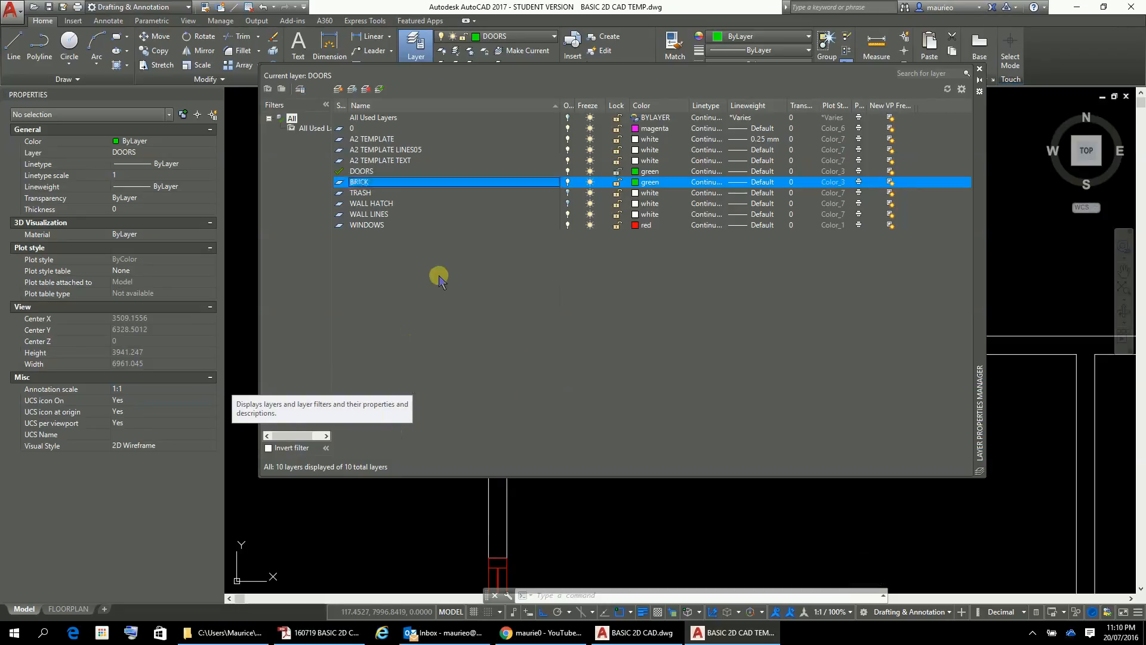
double_click(370, 183)
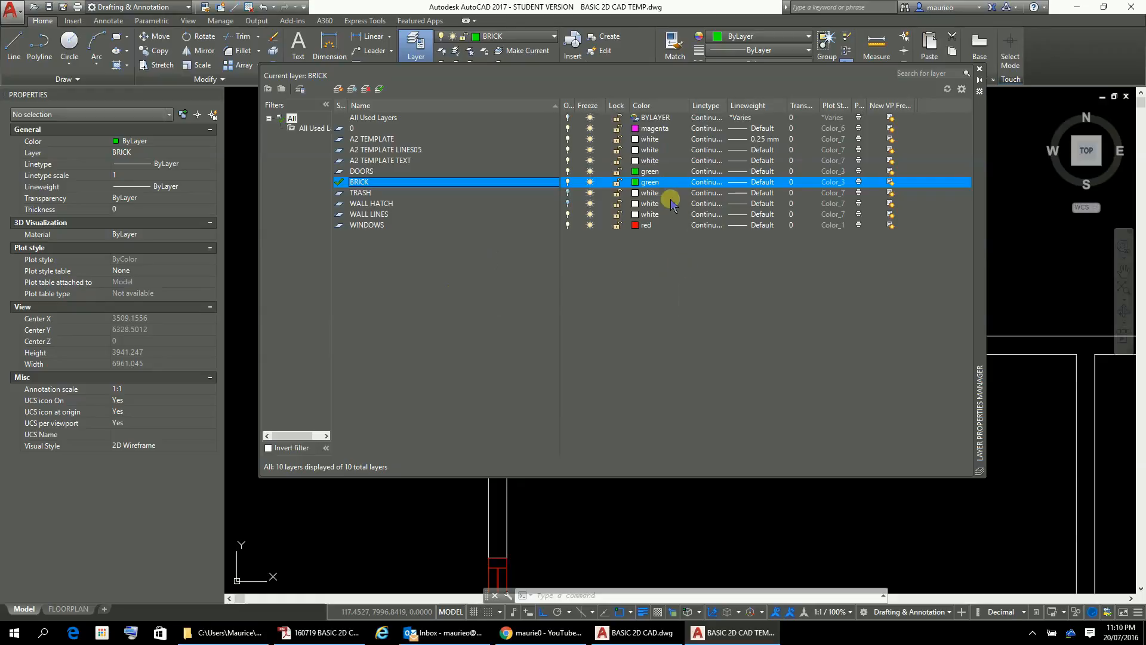
- Change the BRICK layer's color to yellow and close the layer manager
right_click(649, 181)
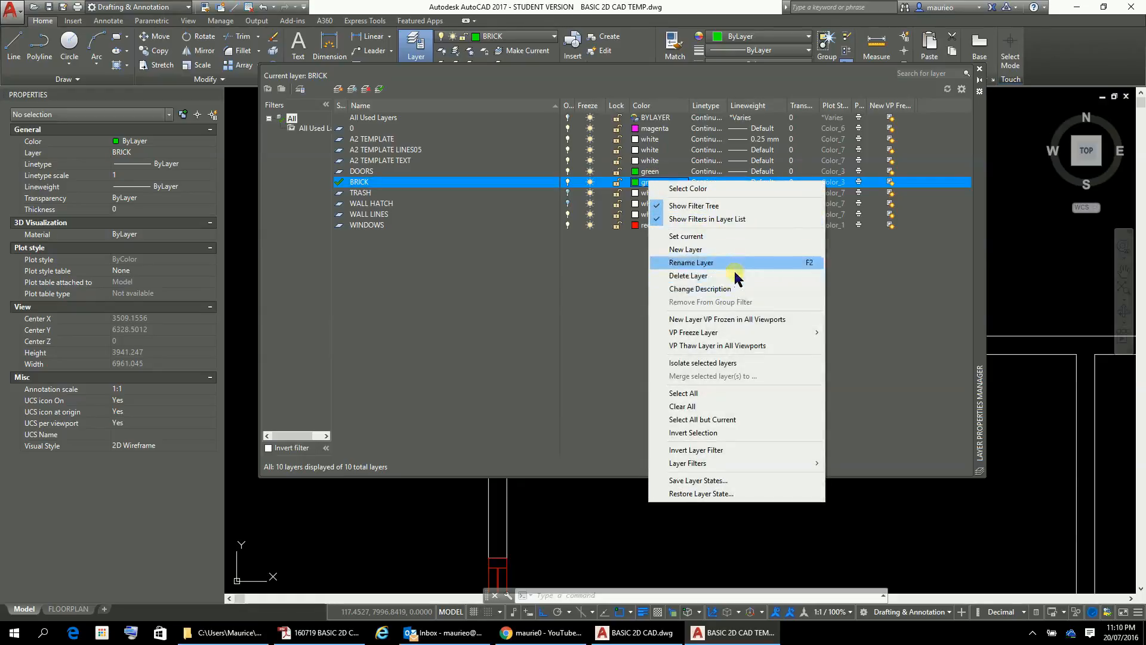
click(735, 191)
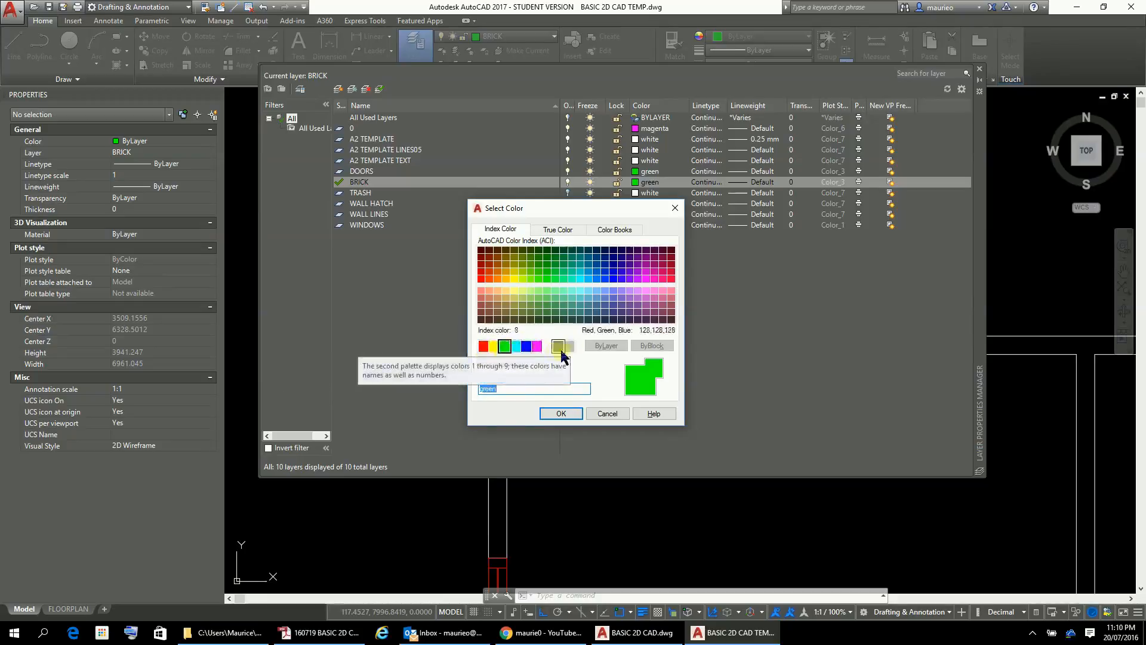
click(497, 351)
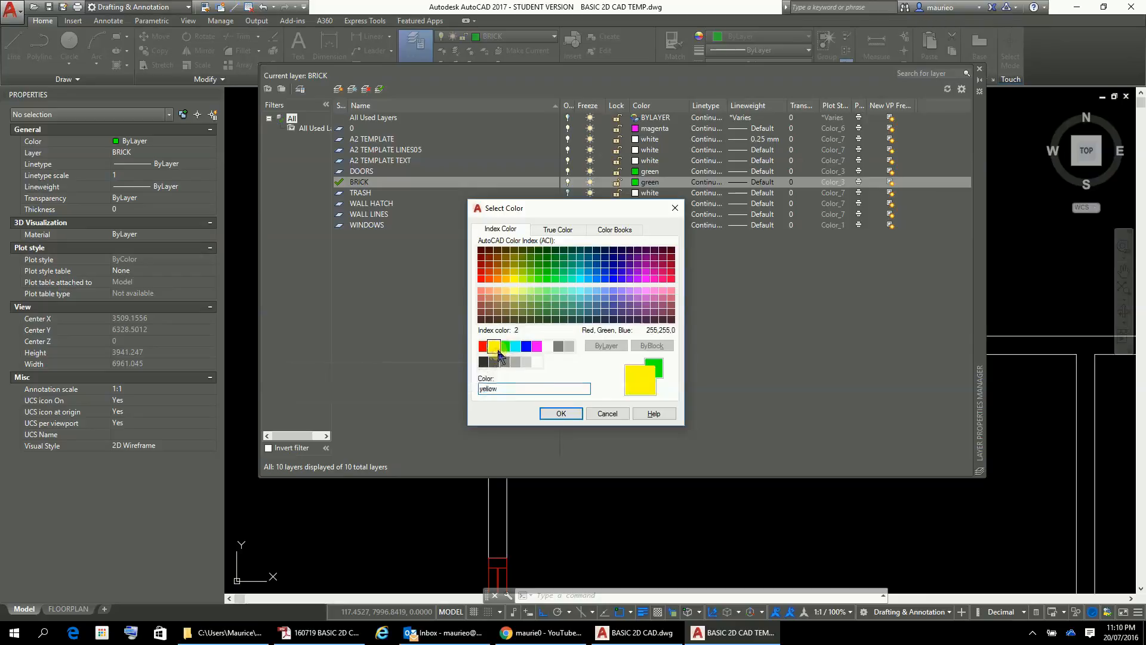
click(561, 414)
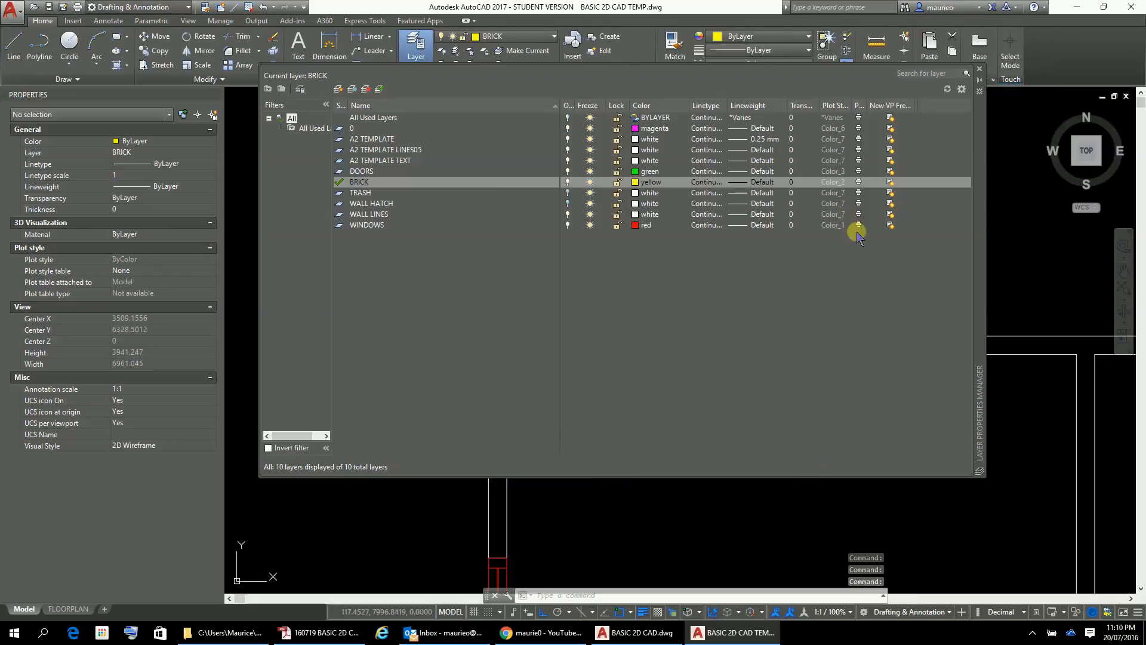
click(981, 70)
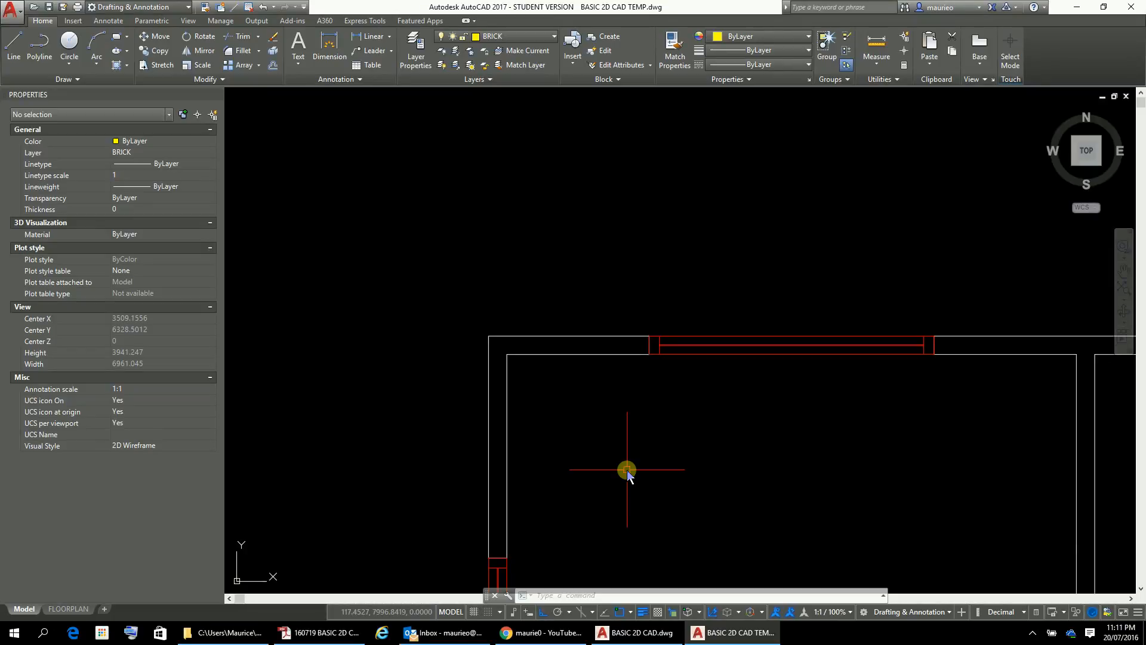
- Offset the outer wall lines outward by 40 on both sides of the upper-left room's top window and along the adjacent left wall
text(o)
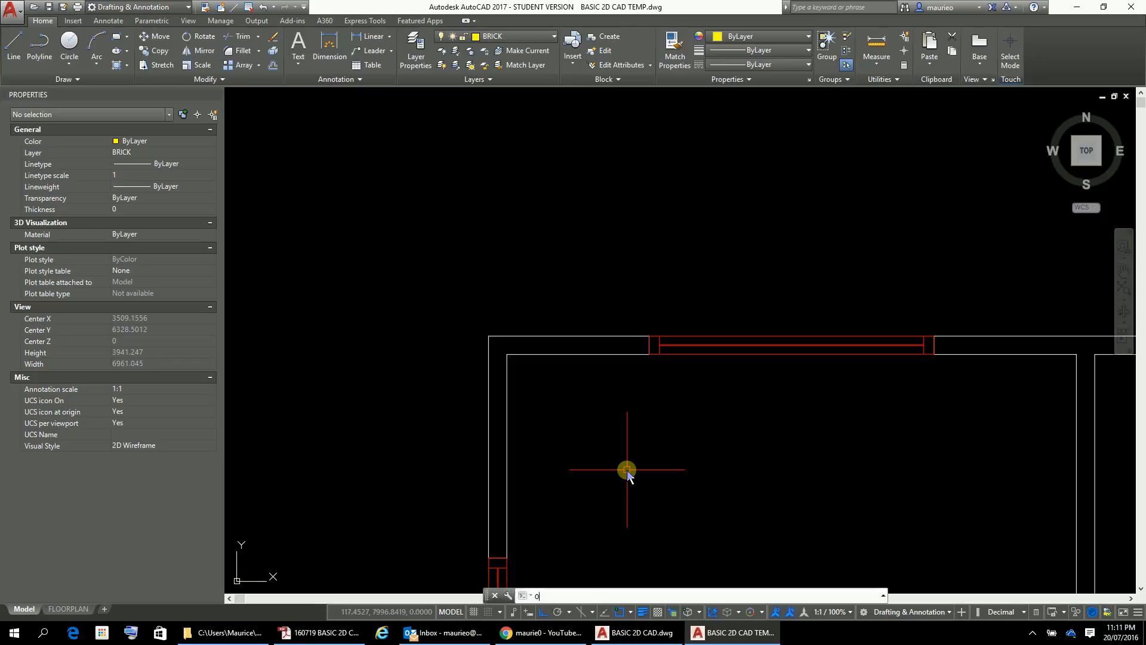
key(Return)
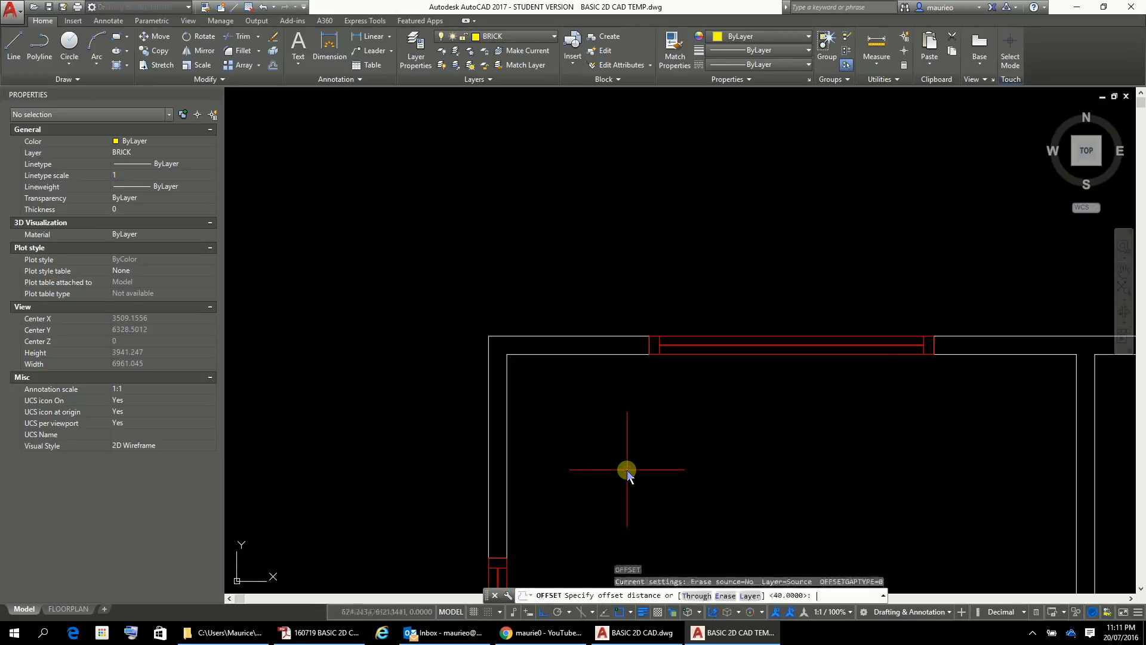
key(Return)
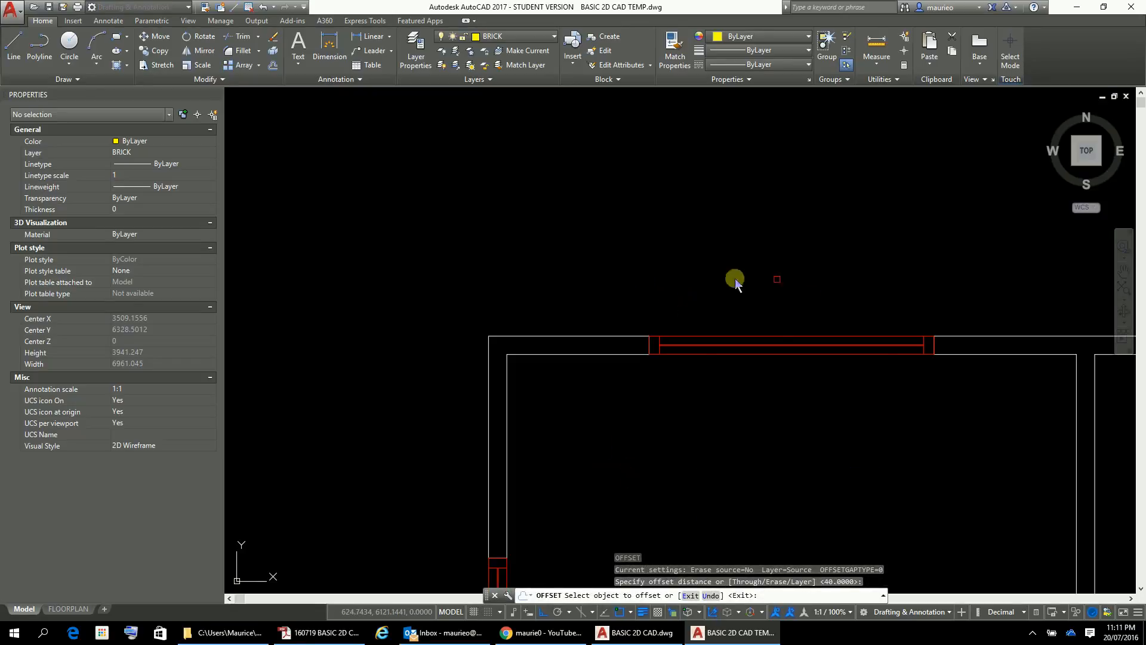
click(612, 337)
click(614, 309)
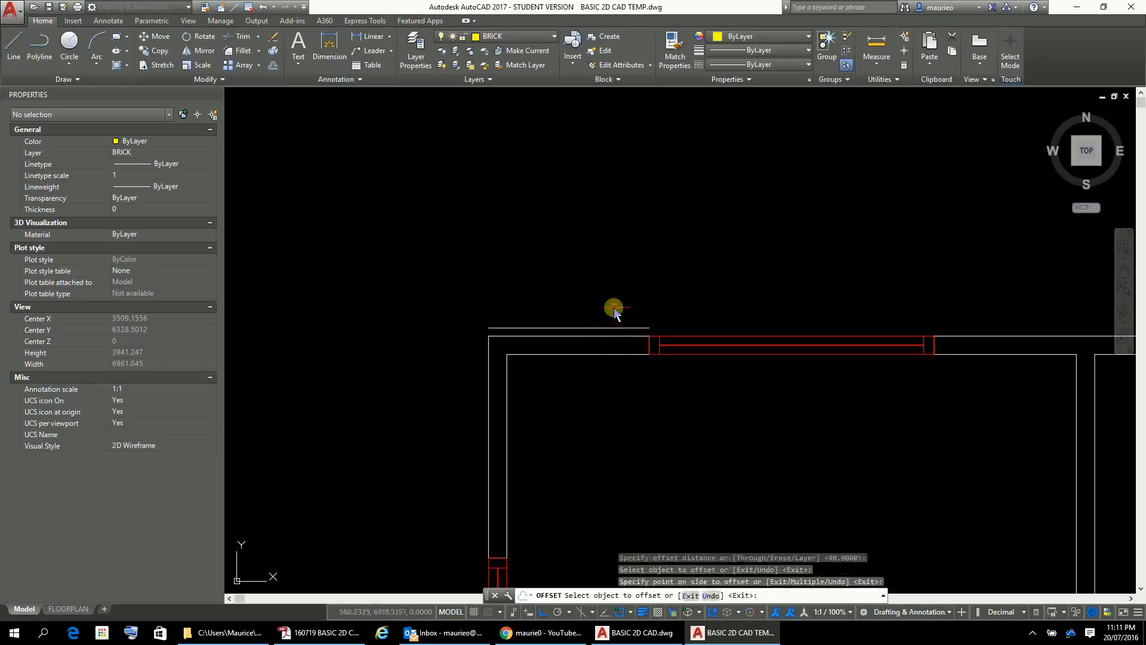
click(488, 395)
click(469, 391)
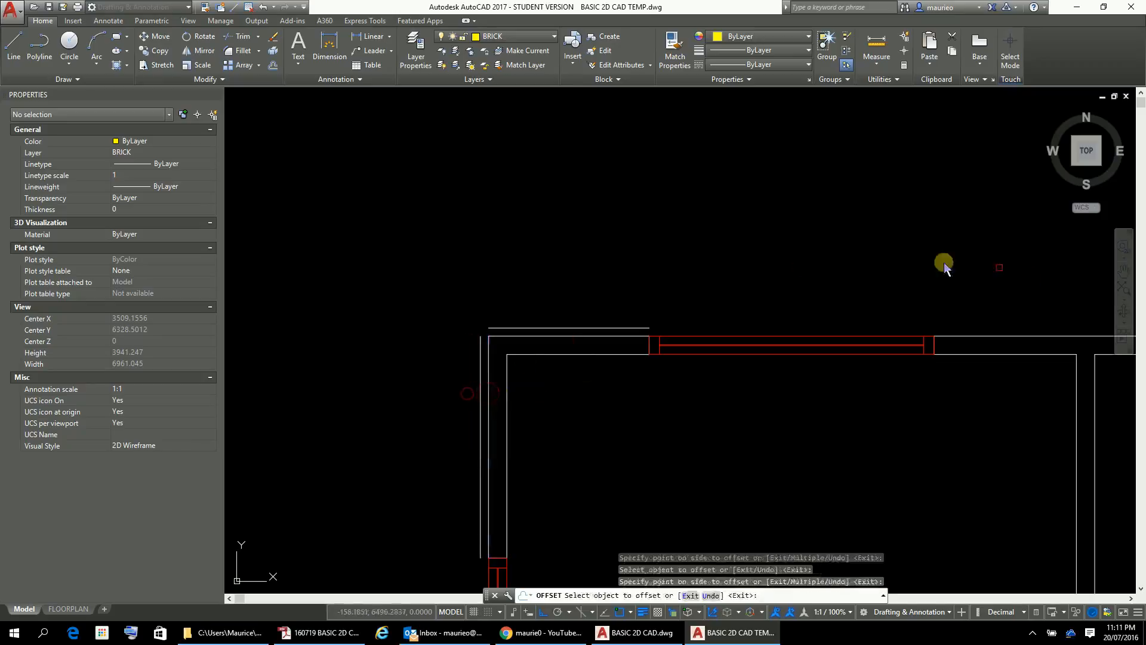
click(991, 337)
click(989, 309)
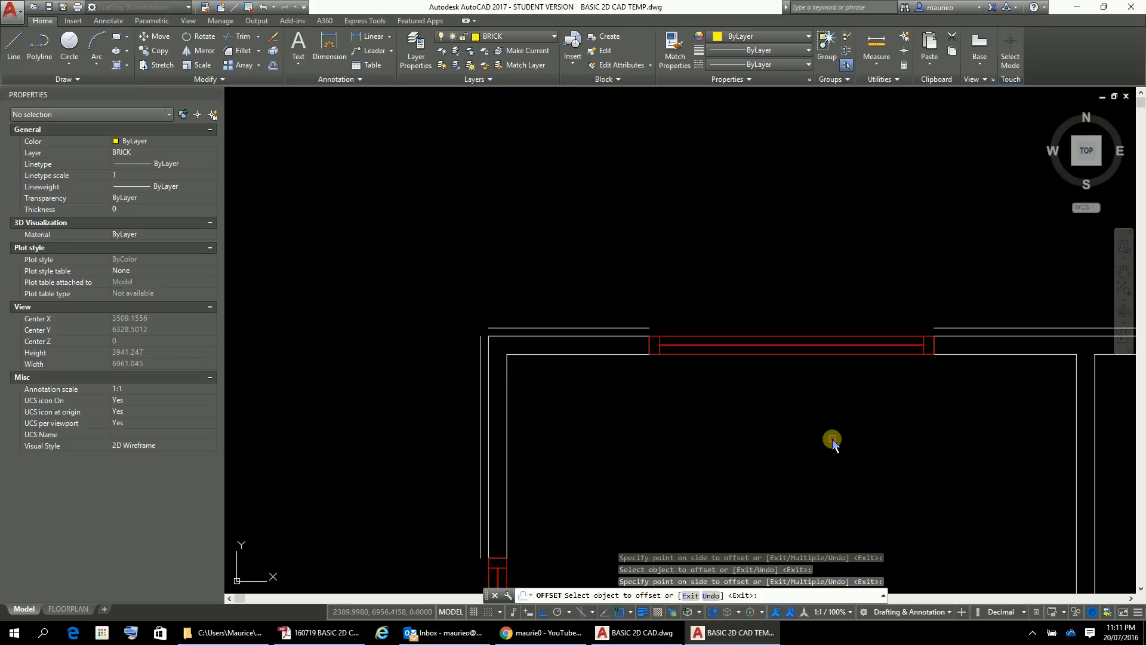
click(651, 341)
scroll(648, 345, up, 4)
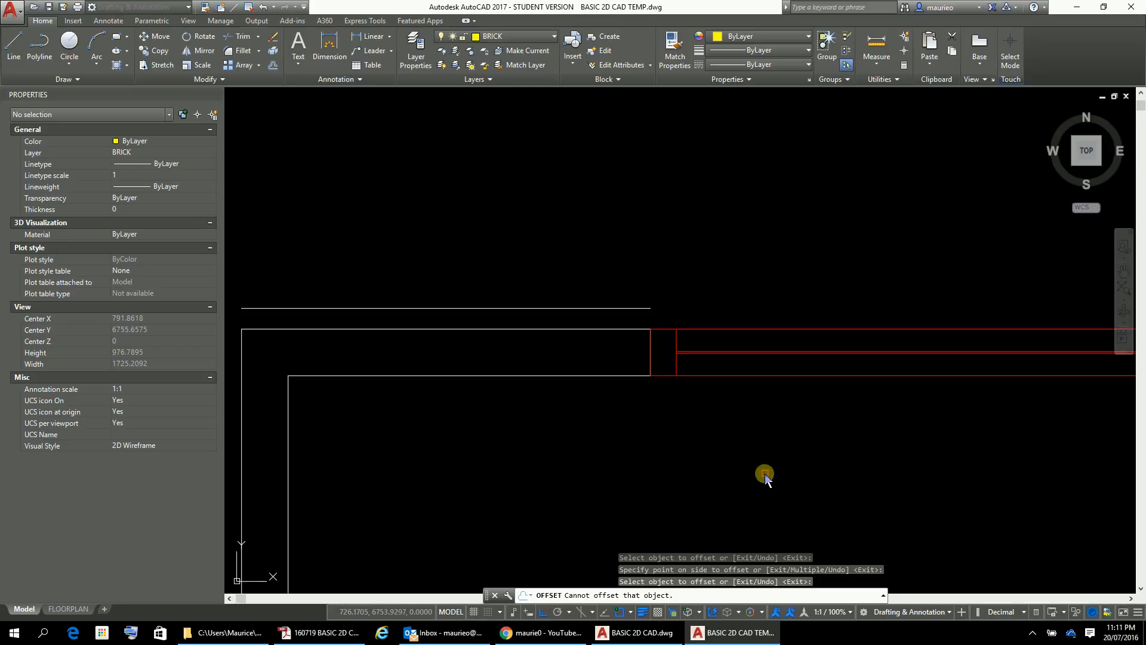
key(Escape)
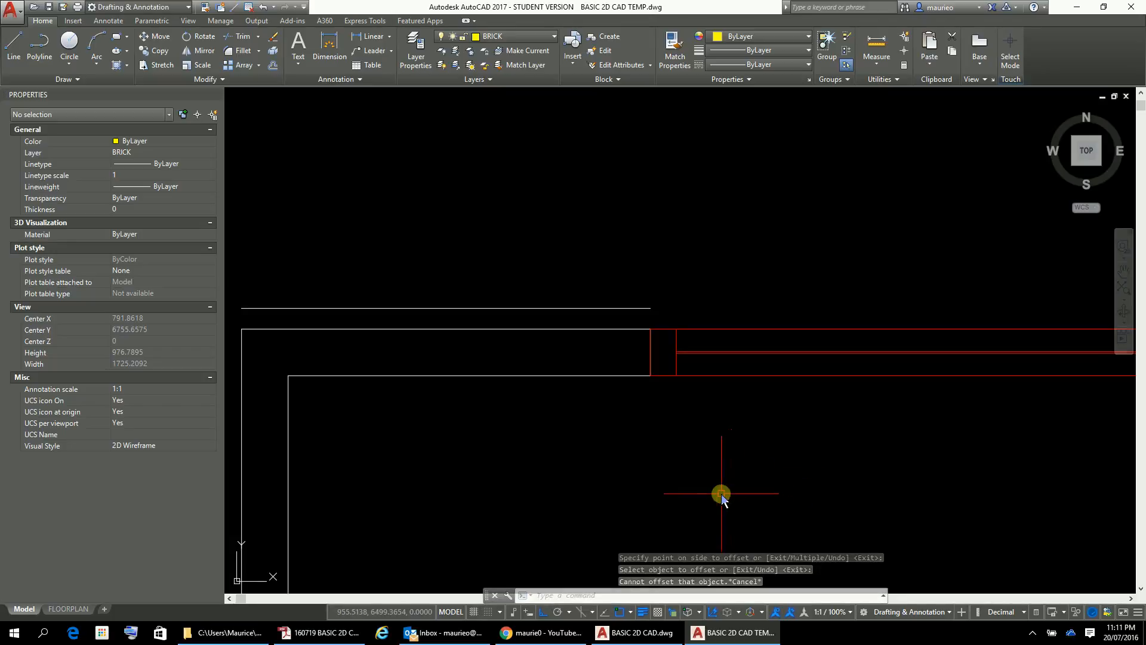
- Draw a short closing line at the window's left end, from the outer wall line's endpoint to the offset line's endpoint
text(L)
key(Return)
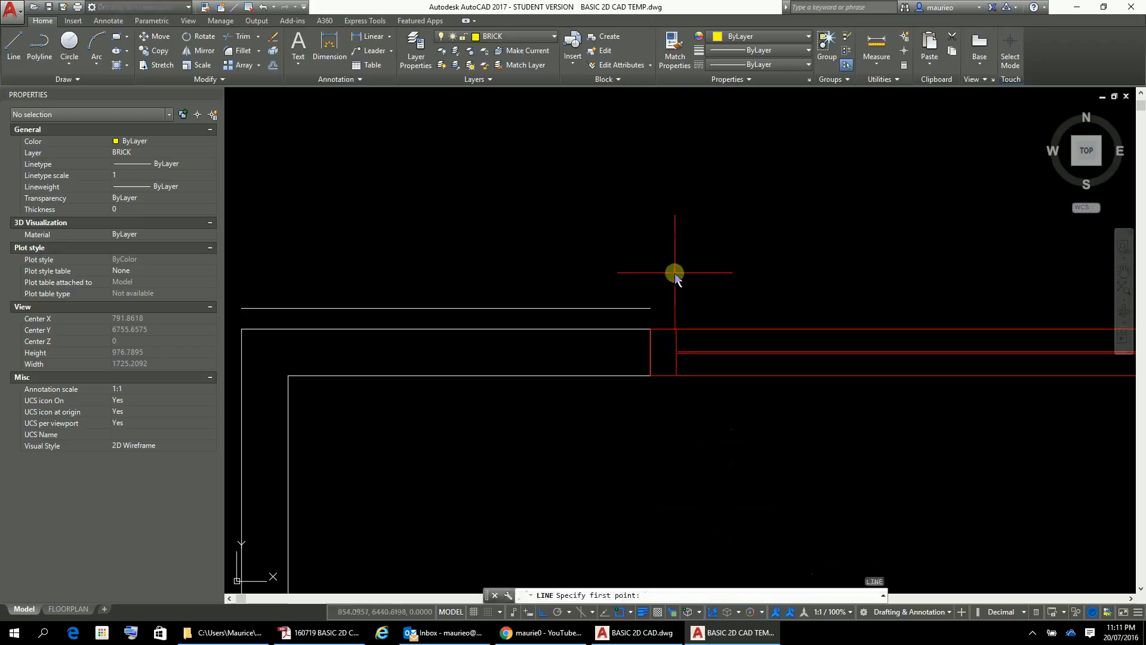
click(650, 328)
click(651, 308)
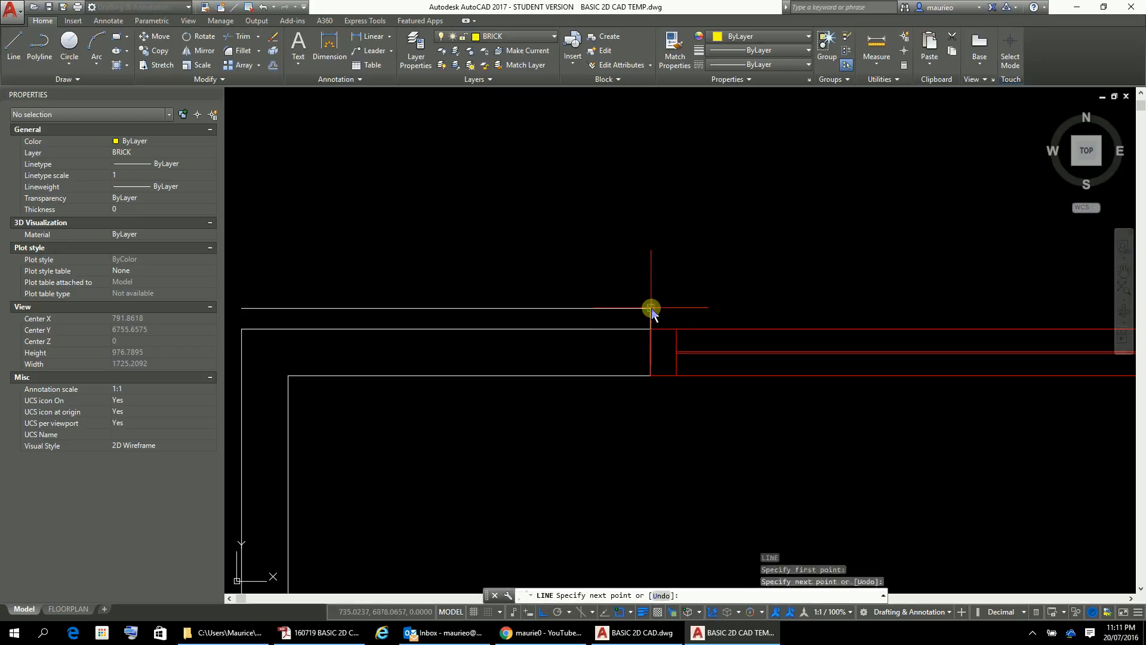
key(Escape)
key(Escape)
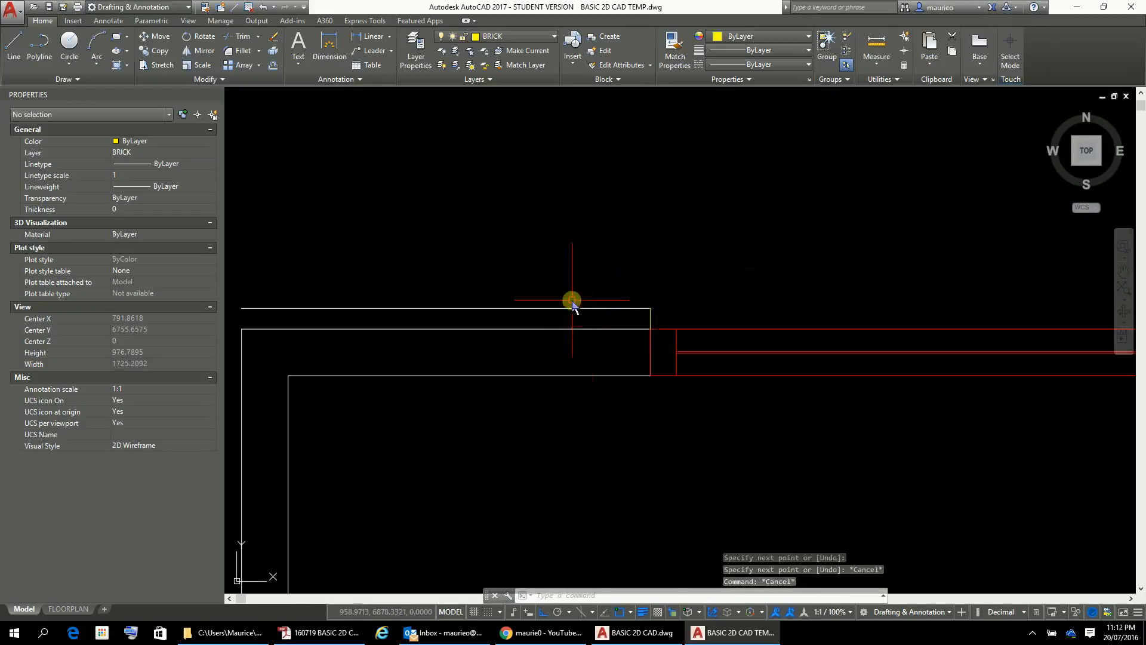
- Dynamically lengthen the two 40 mm offset lines at the upper-left exterior corner so they extend past each other and cross
scroll(573, 302, down, 1)
mouse_move(587, 290)
middle_down()
mouse_move(677, 238)
mouse_move(998, 174)
middle_up()
scroll(809, 161, up, 2)
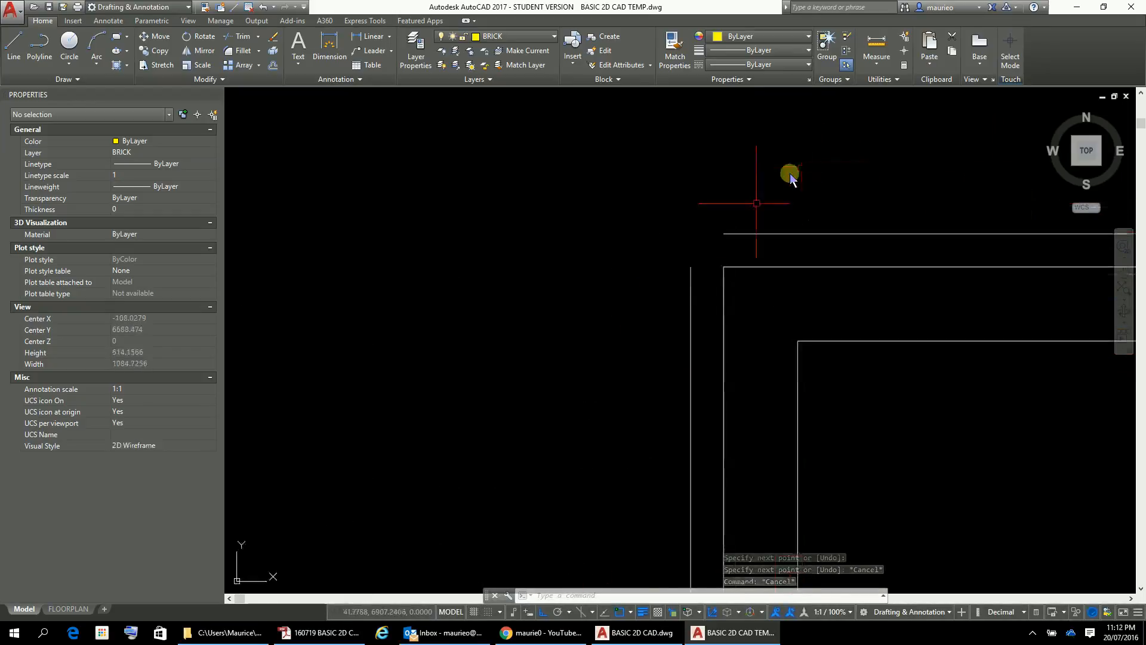
middle_drag(755, 203, 624, 313)
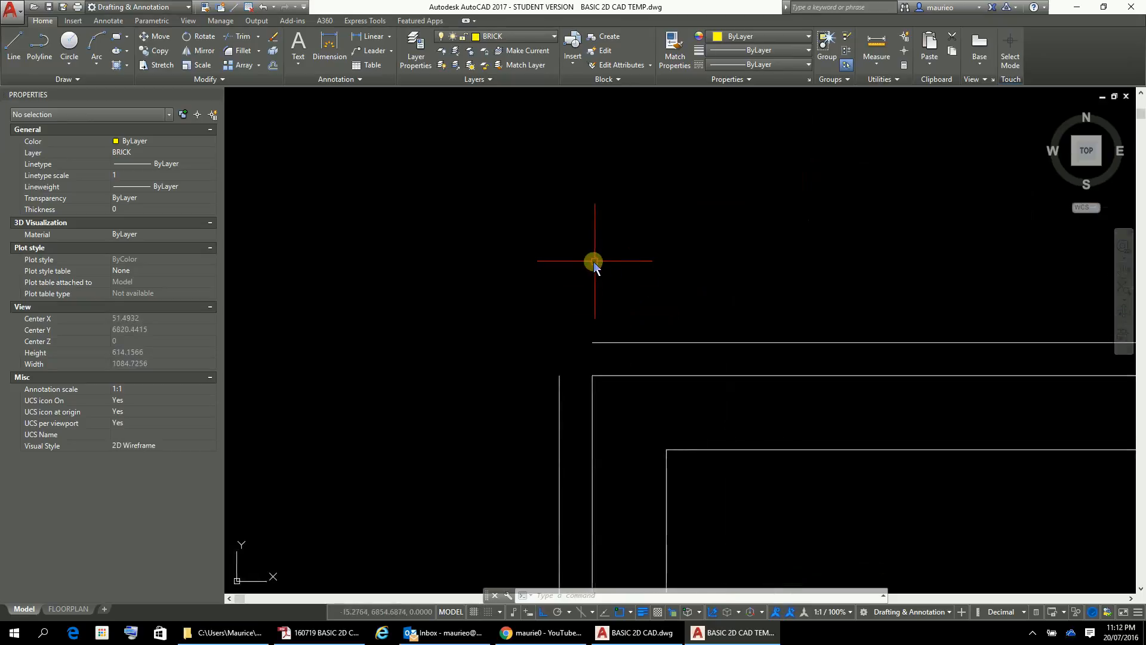
text(LEN)
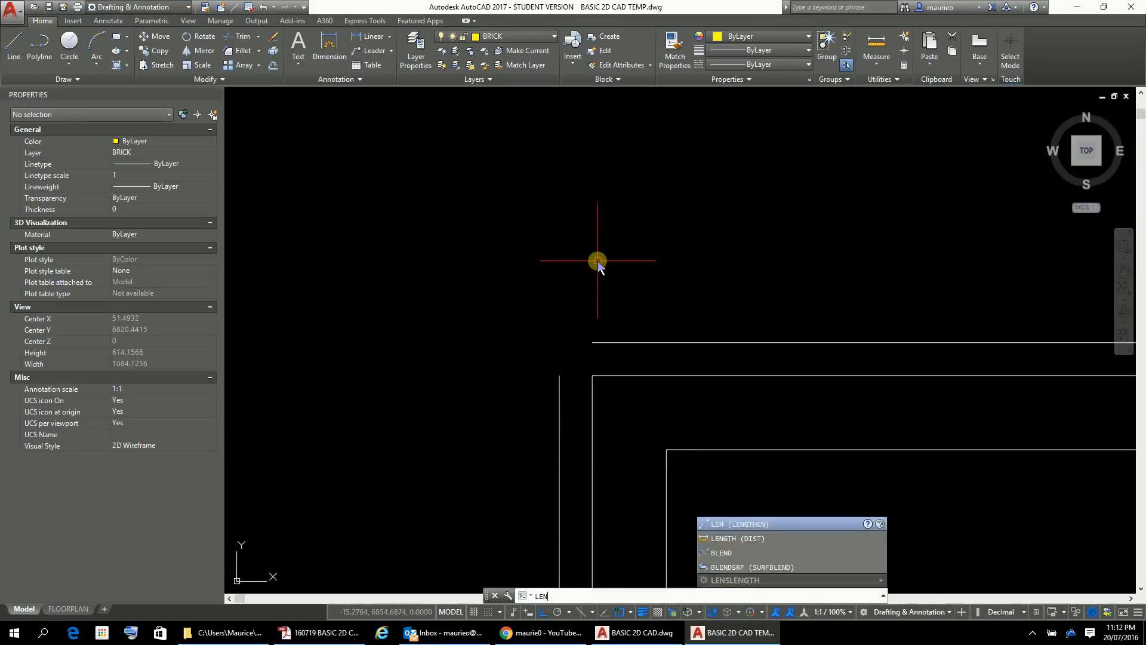
key(Return)
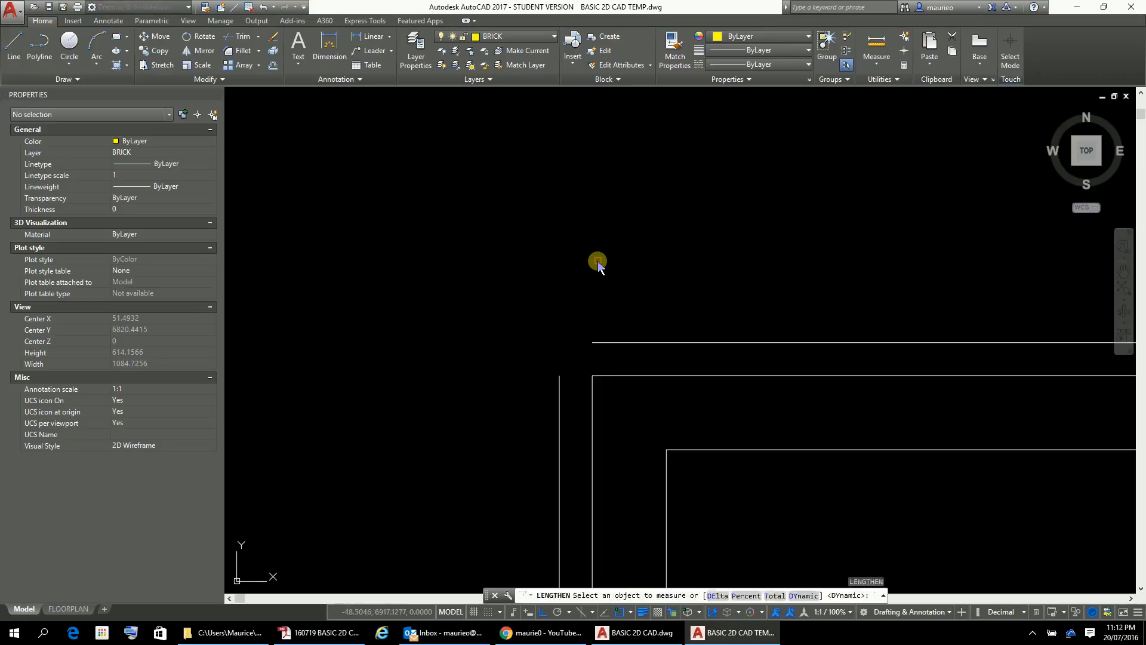
text(DY)
key(Return)
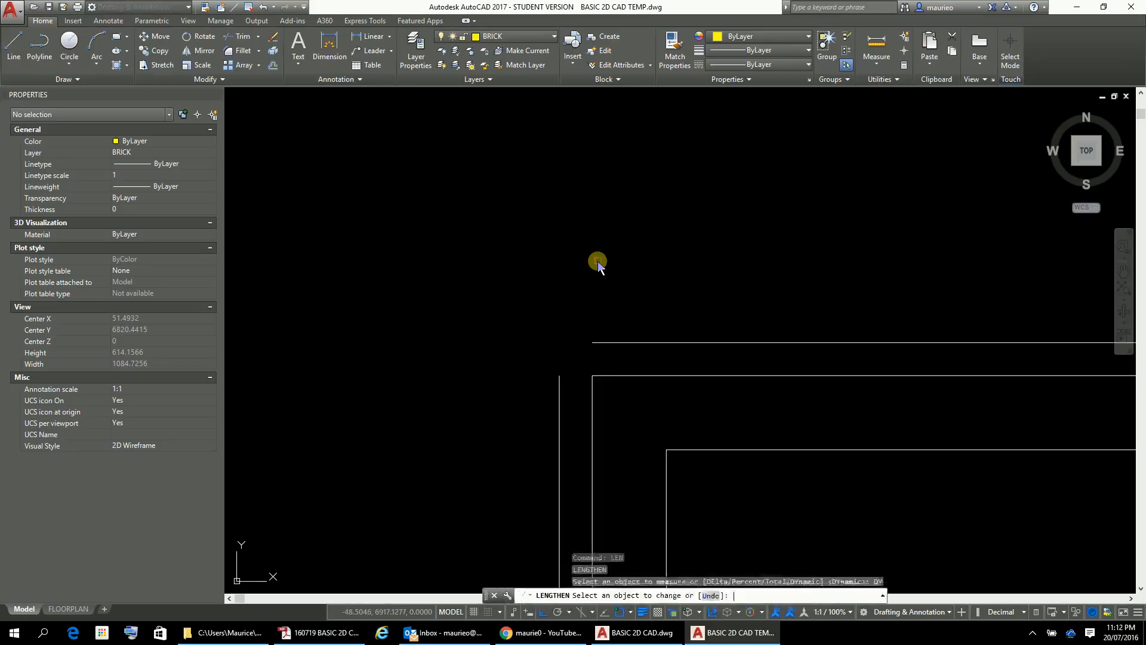
click(633, 344)
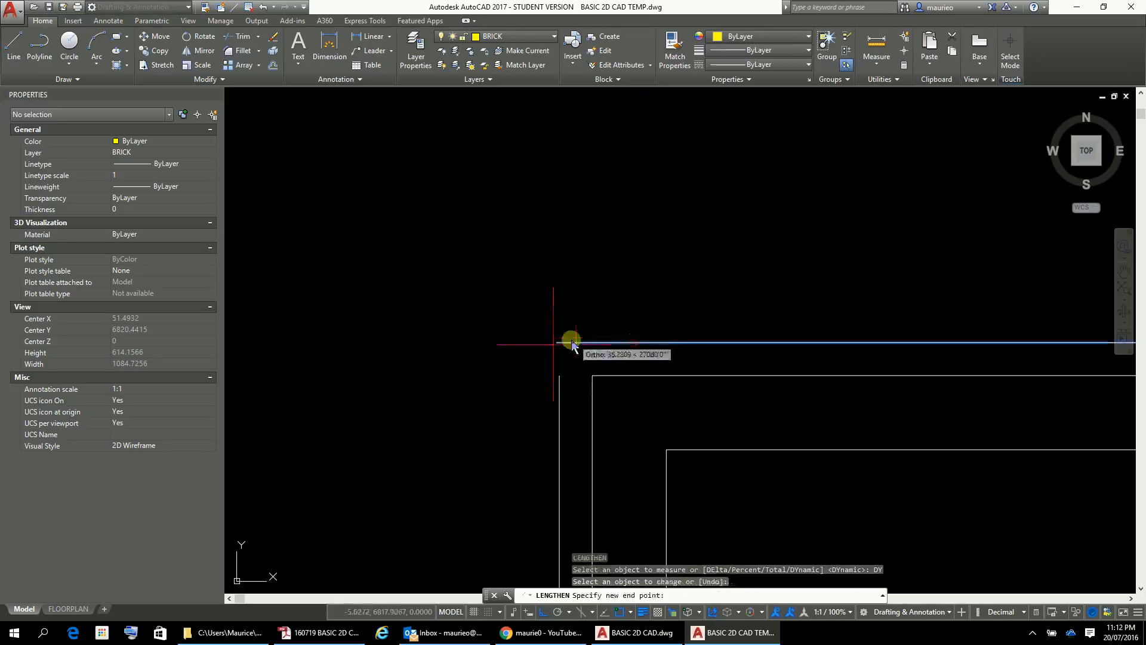
click(486, 351)
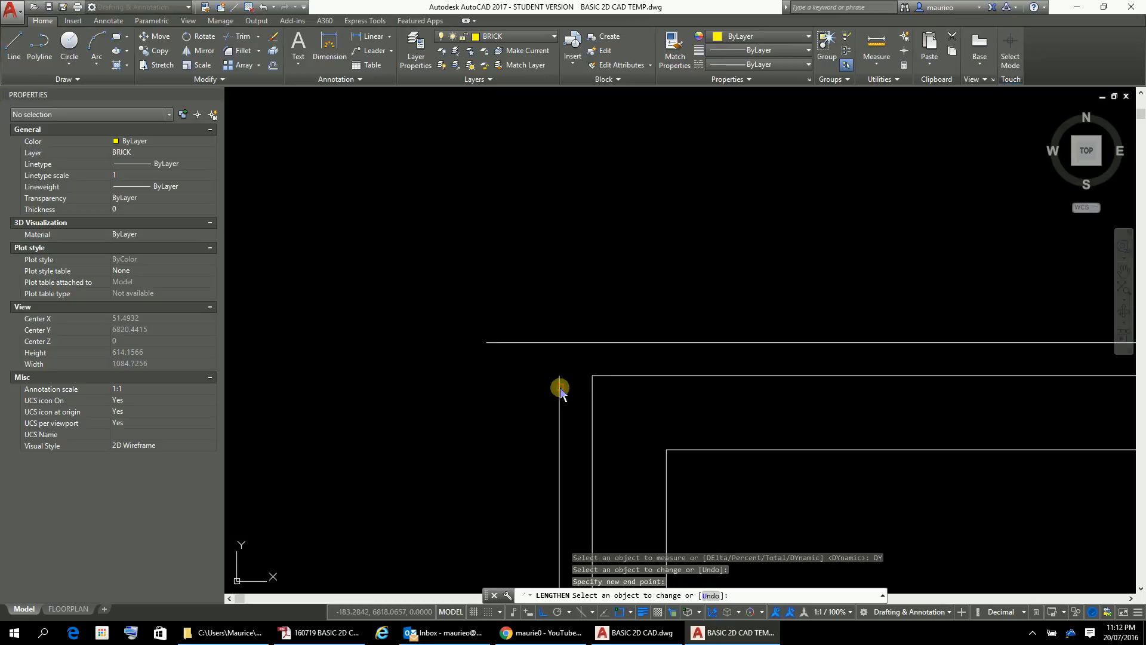
click(560, 389)
click(560, 287)
- Draw a short line closing the cavity at the upper end of the left wall's window, from the offset line's endpoint to the outer wall line
scroll(744, 418, down, 4)
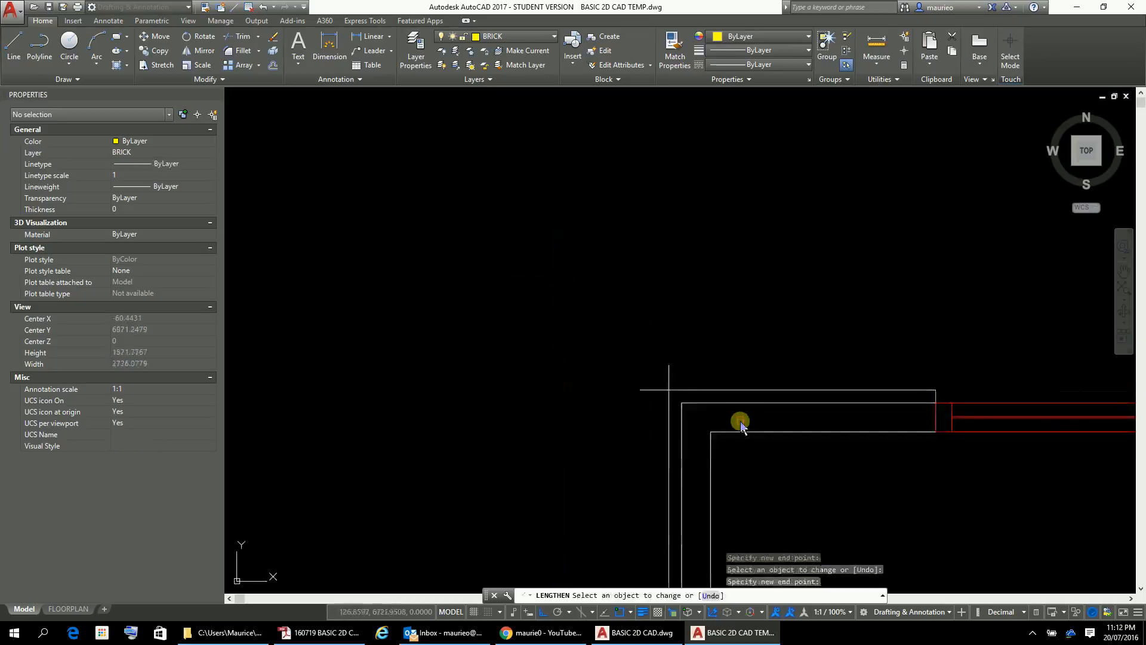
middle_drag(740, 422, 699, 136)
scroll(576, 517, up, 4)
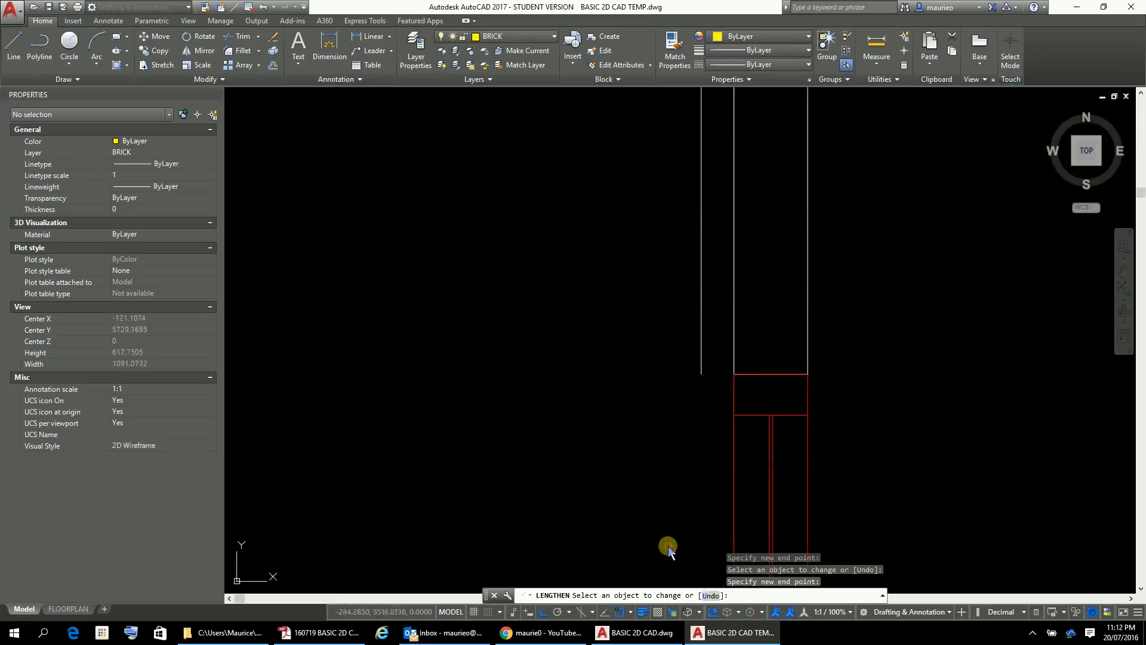
text(L)
key(Return)
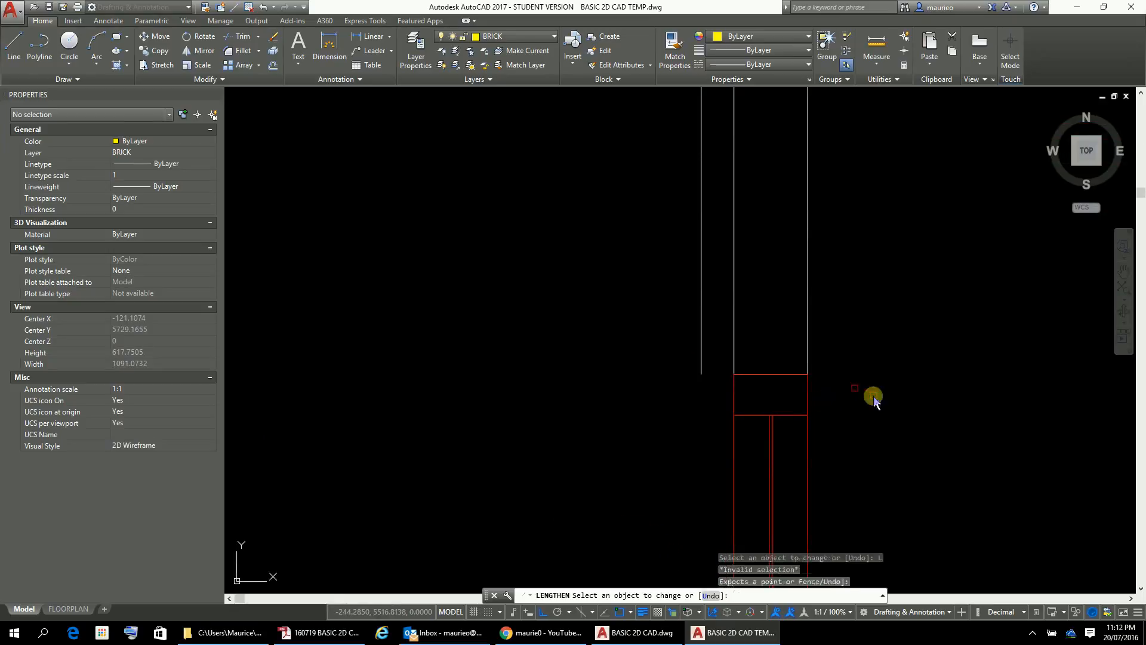
key(Escape)
key(Escape)
key(Escape)
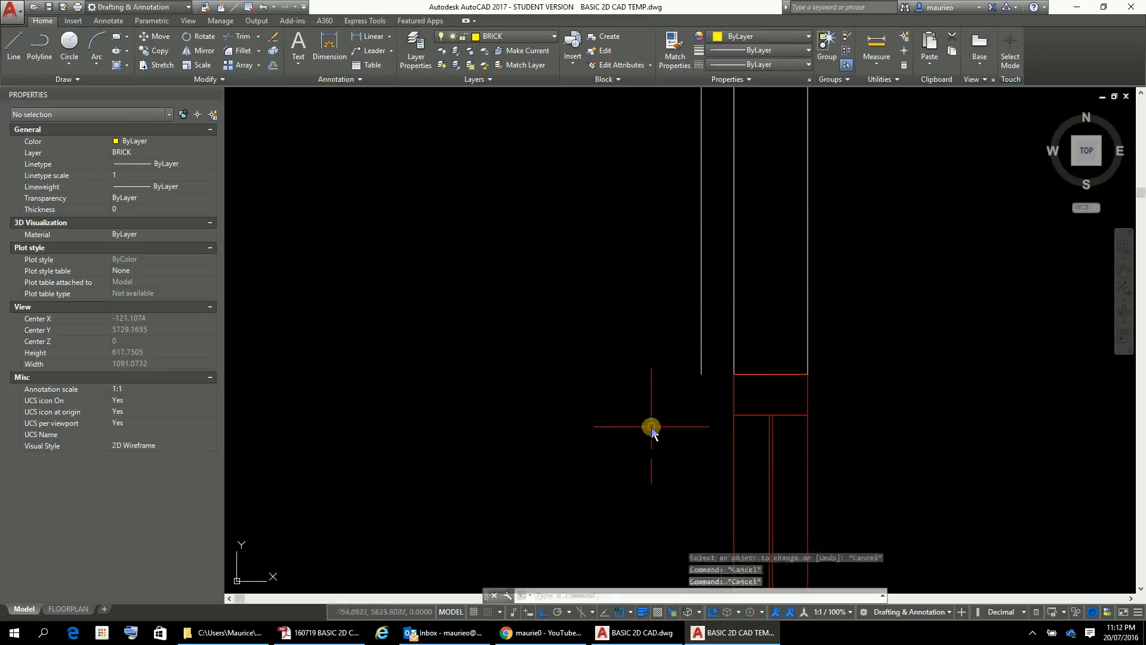
text(L)
key(Return)
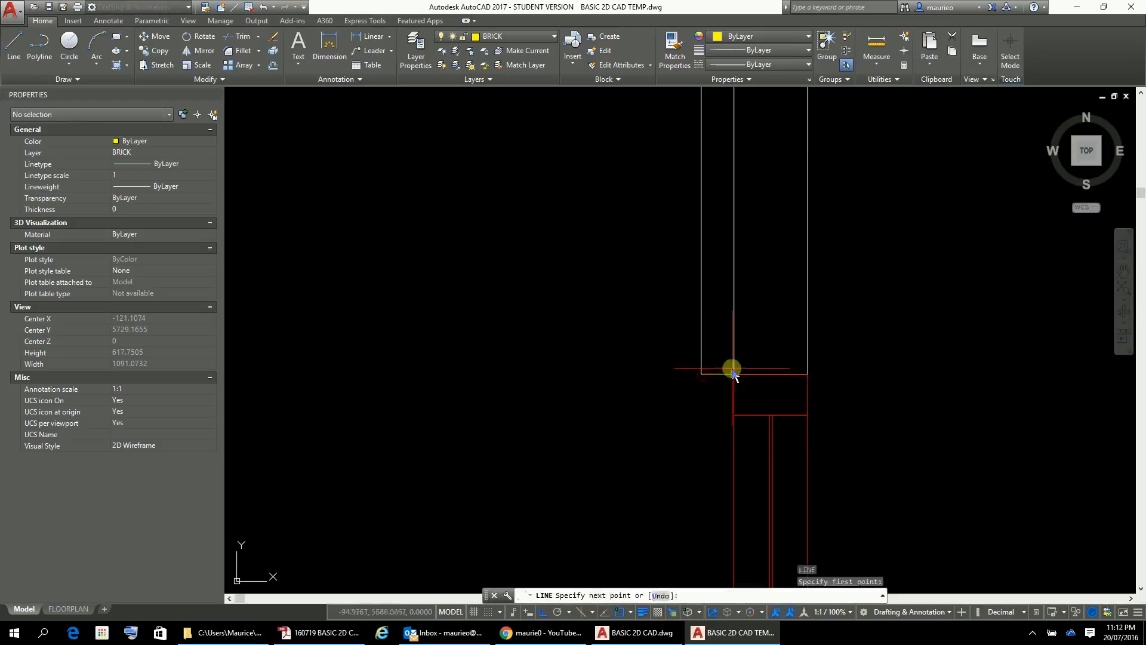
click(734, 375)
key(Escape)
key(Escape)
key(Escape)
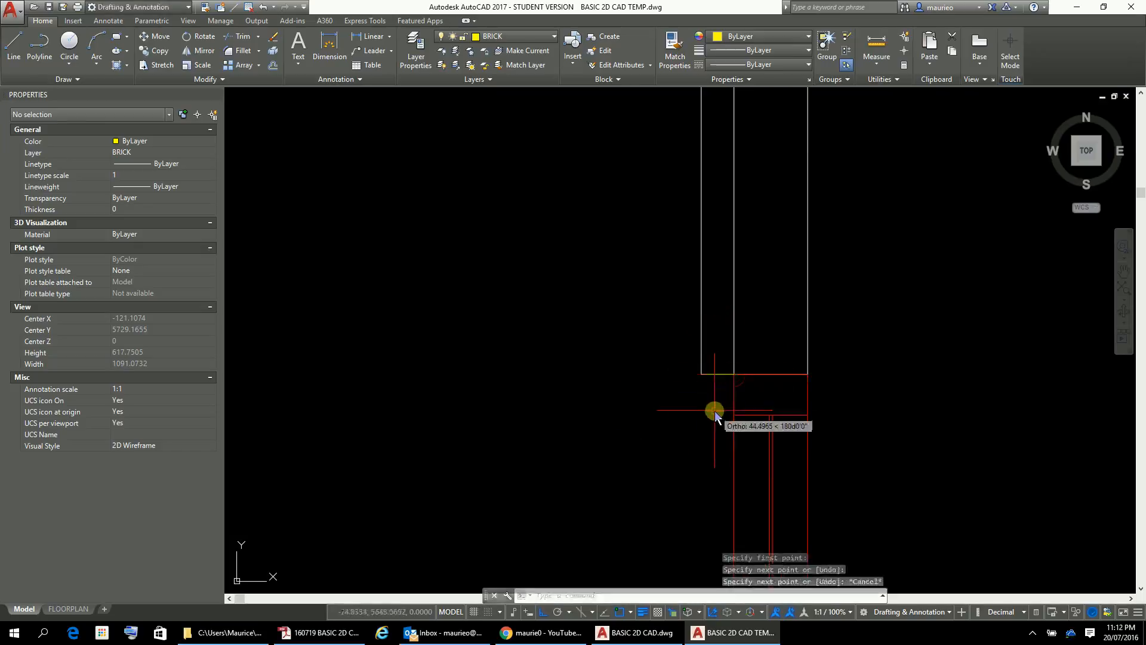
- Trim both overhanging ends of the crossed offset lines to form a clean upper-left exterior corner
scroll(713, 431, down, 4)
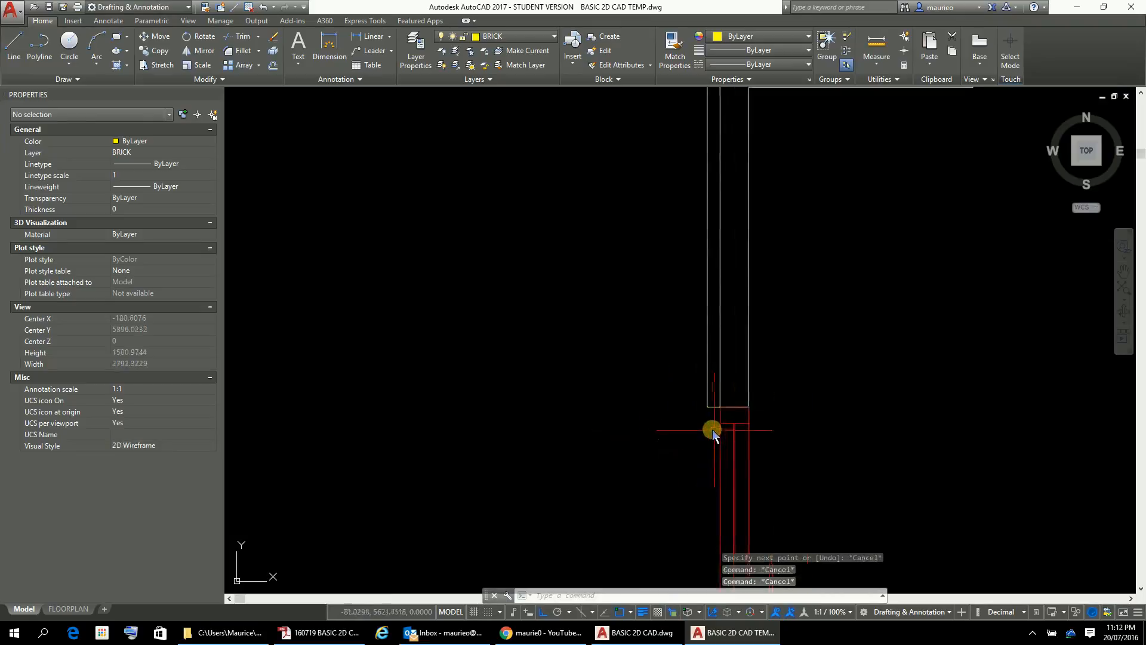
middle_drag(714, 431, 757, 581)
scroll(756, 581, down, 1)
scroll(705, 253, up, 1)
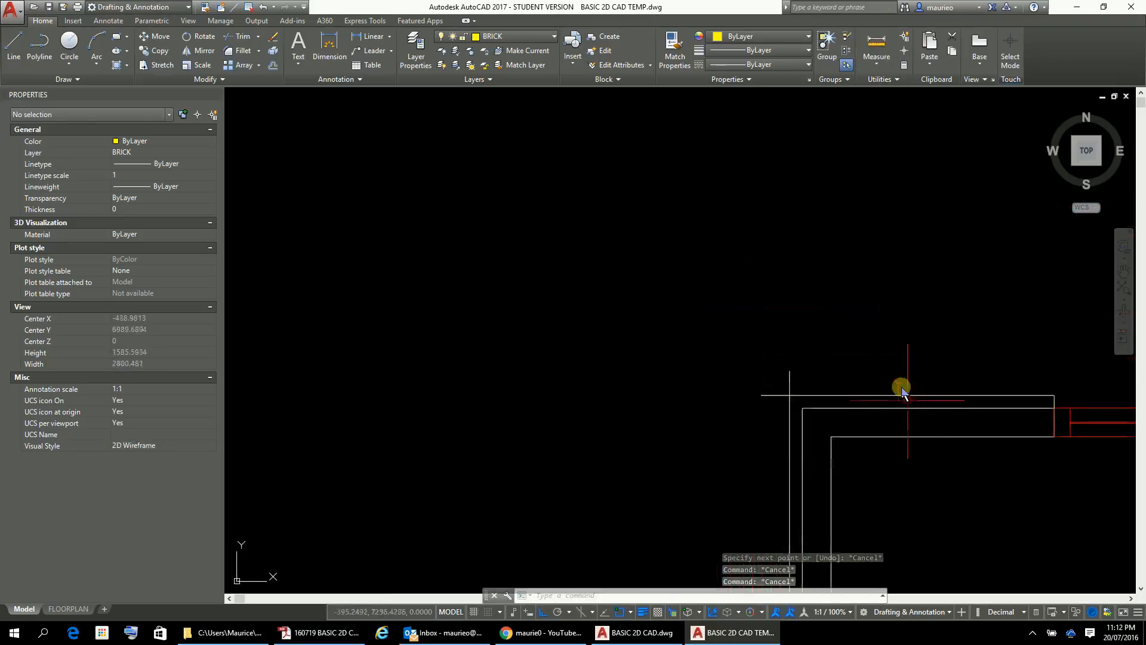
middle_drag(911, 418, 708, 313)
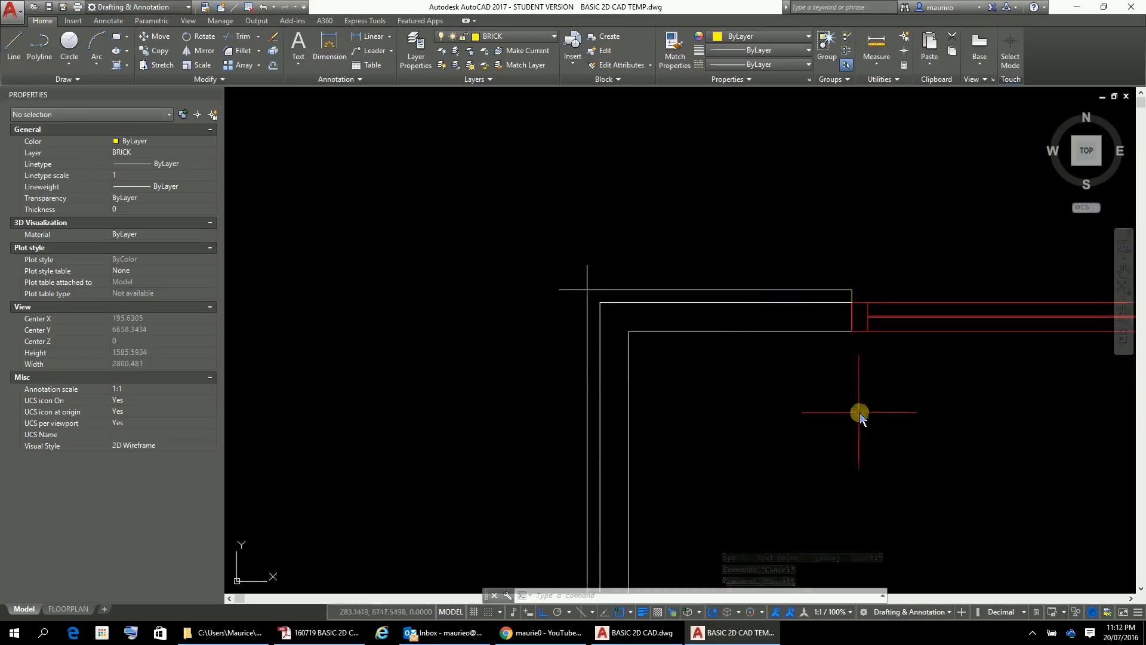
key(Escape)
key(Escape)
key(Escape)
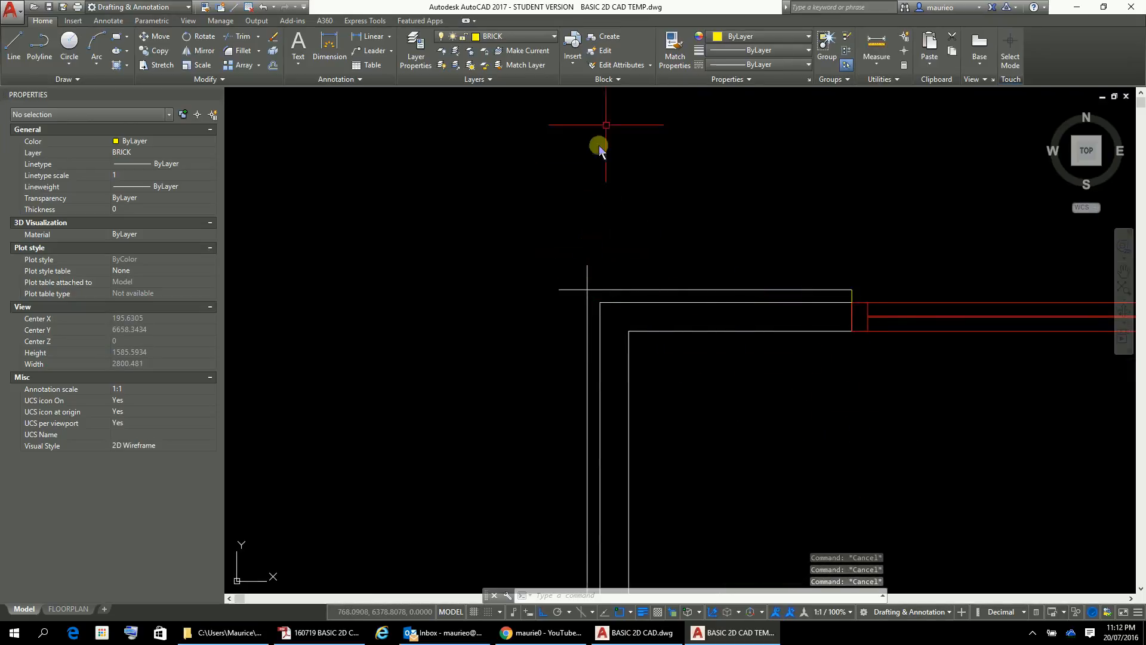
text(tr)
key(Return)
key(Return)
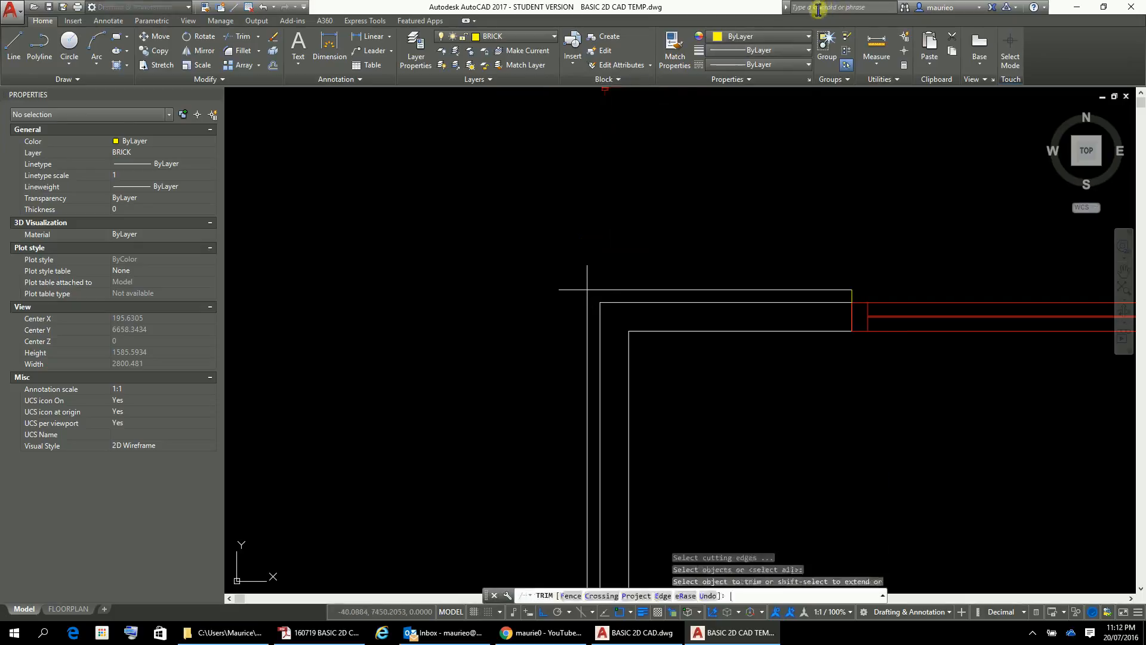
click(606, 251)
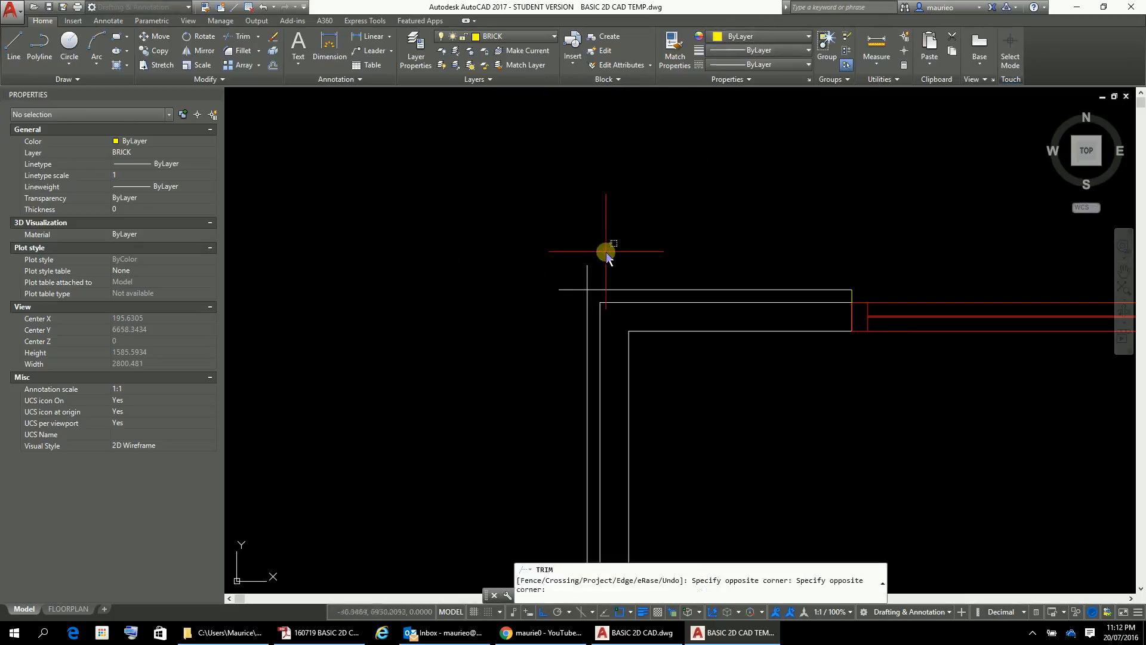
click(573, 271)
click(567, 274)
click(567, 298)
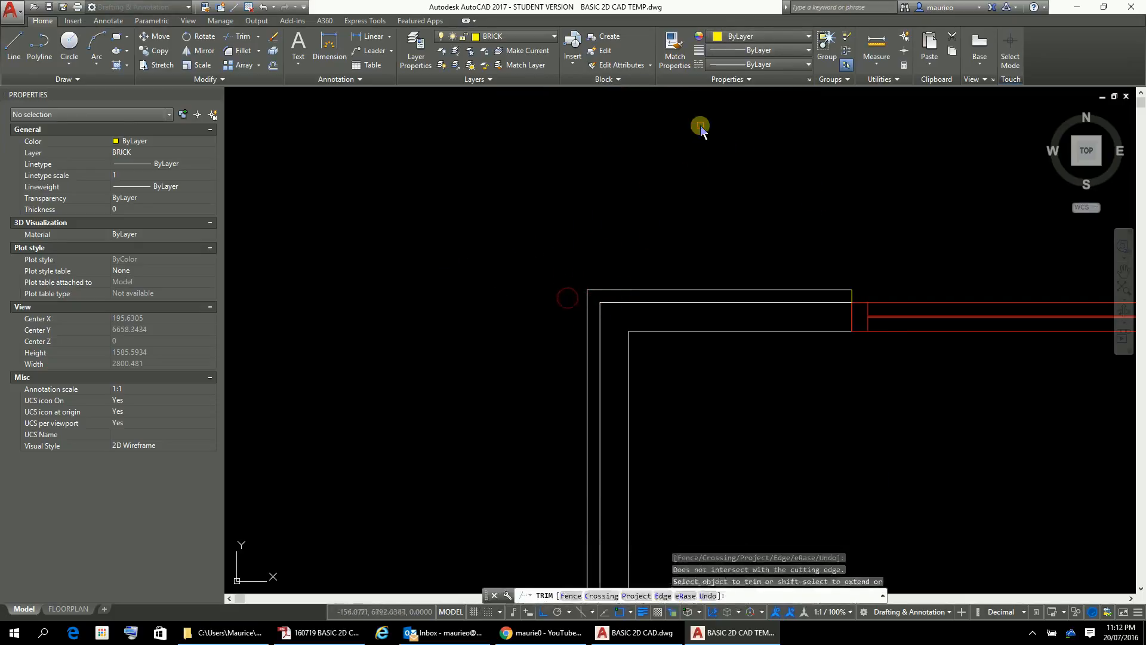
key(Escape)
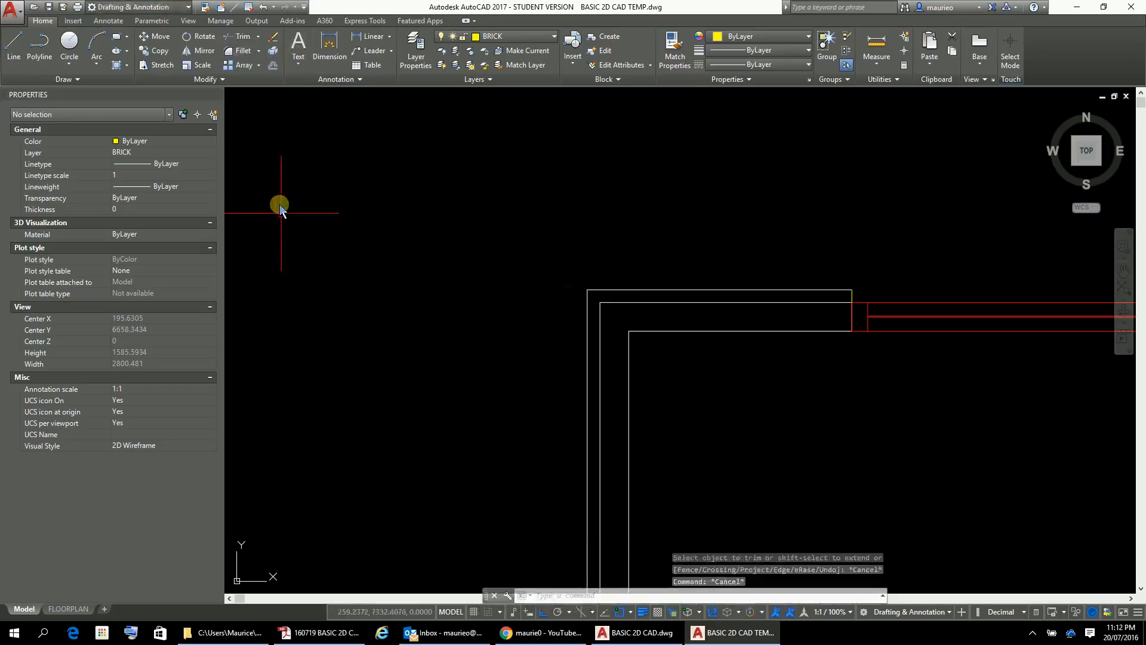
- Move the horizontal and vertical offset lines around the upper-left corner from WALL LINES to the BRICK layer and clear the selection
click(727, 291)
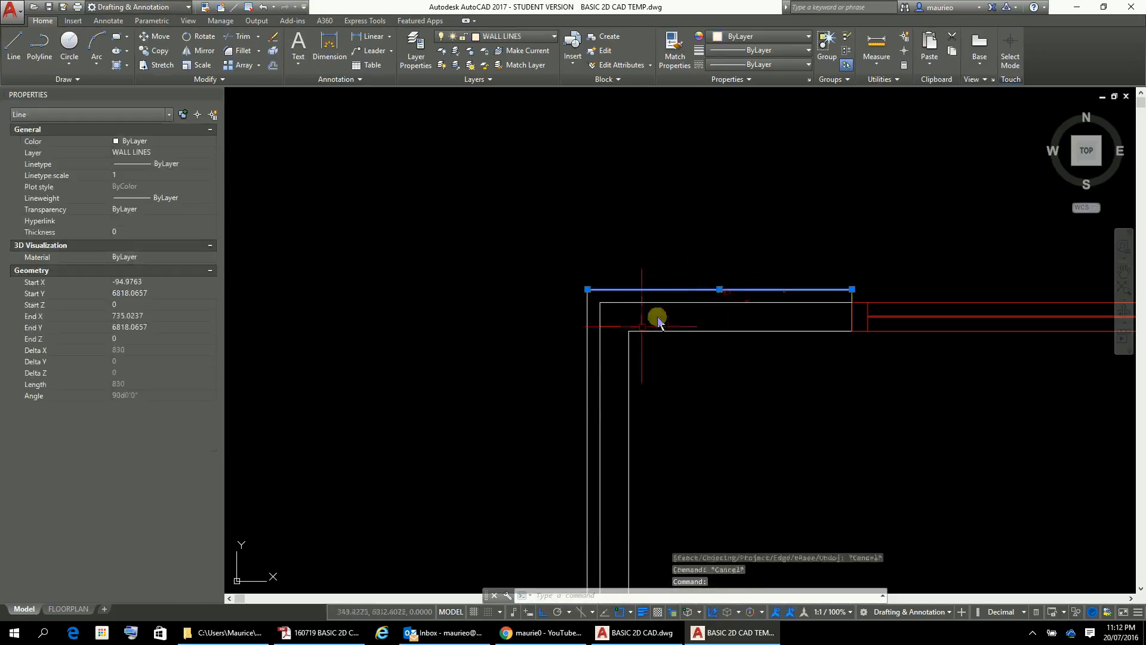
click(587, 364)
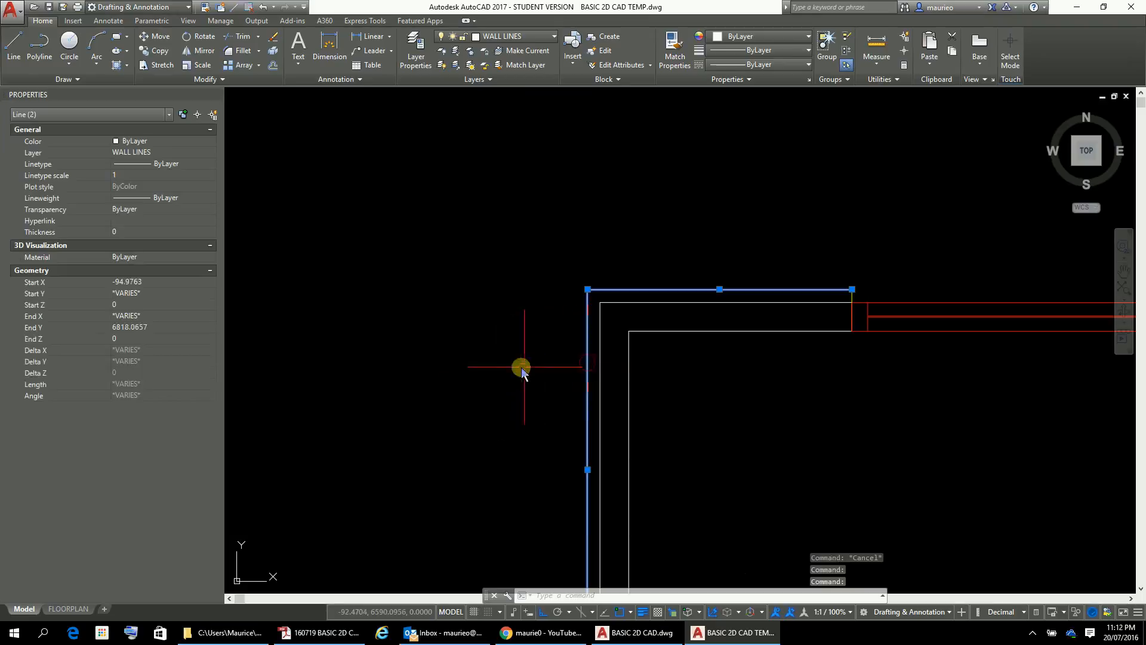
scroll(547, 406, down, 3)
middle_drag(547, 406, 561, 230)
scroll(586, 340, up, 4)
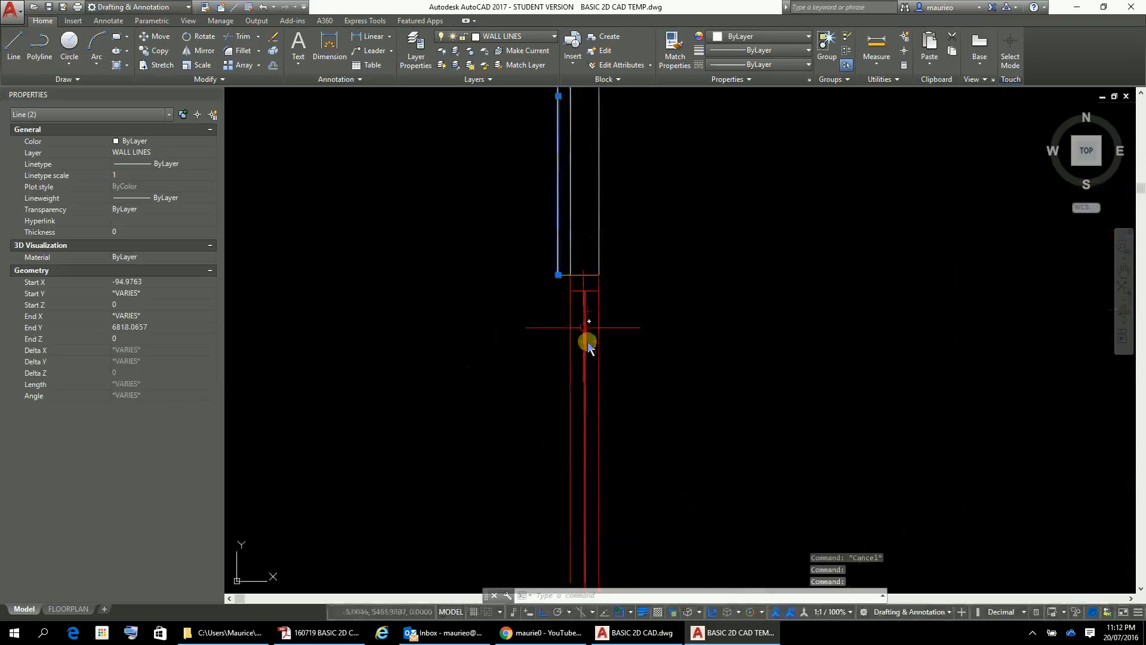
scroll(537, 249, down, 2)
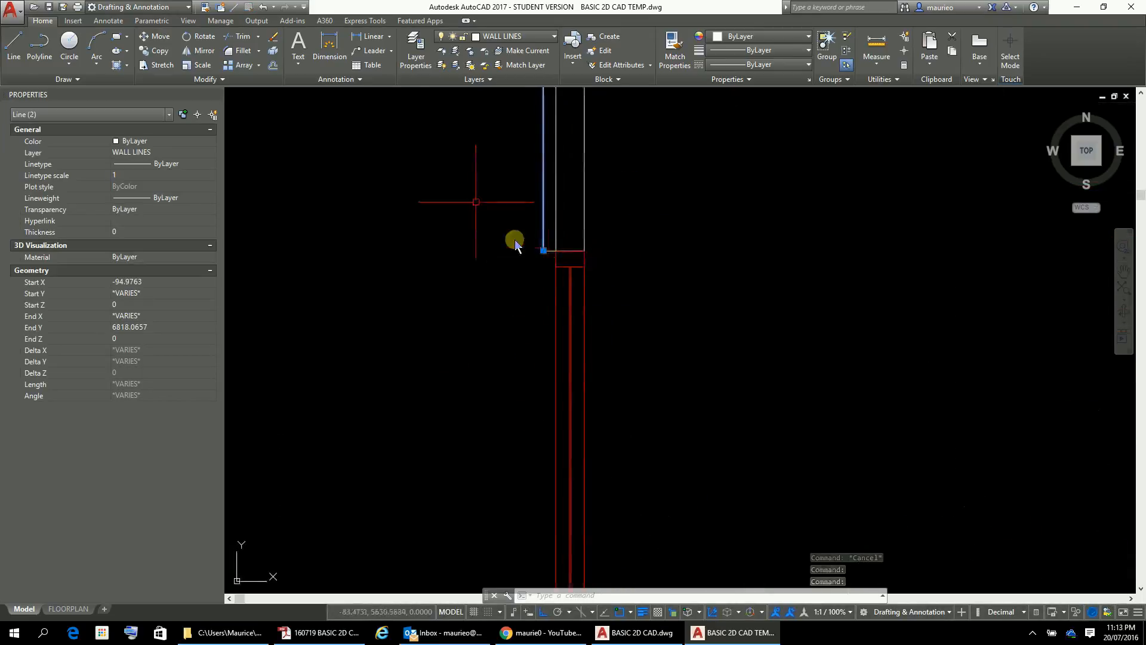
click(553, 37)
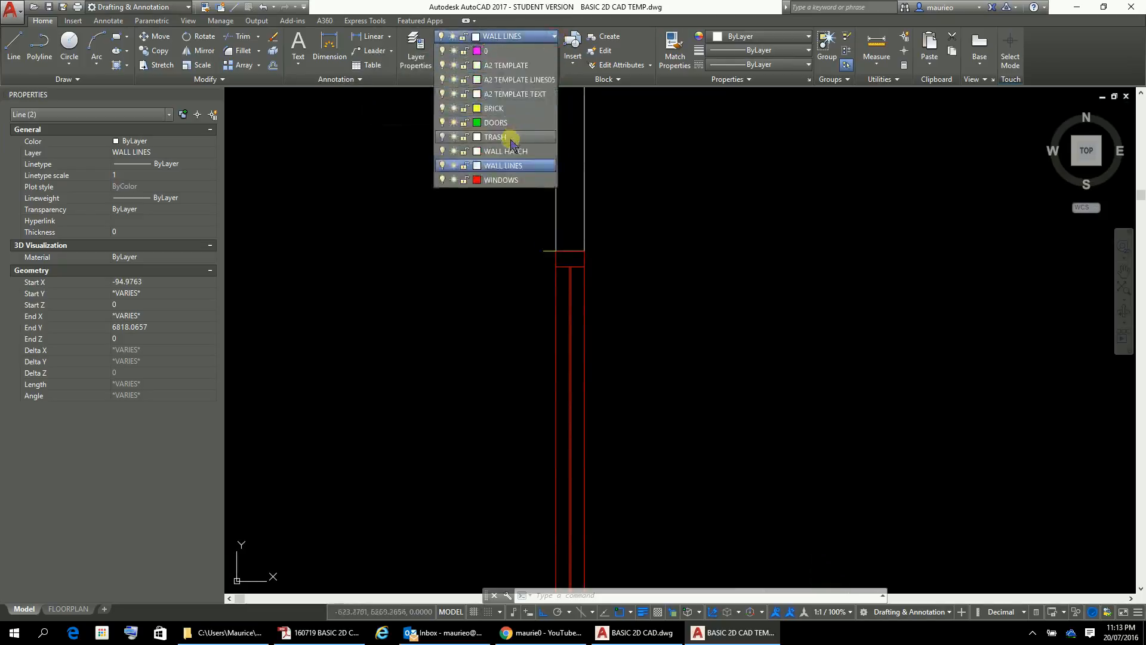
click(495, 108)
key(Escape)
key(Escape)
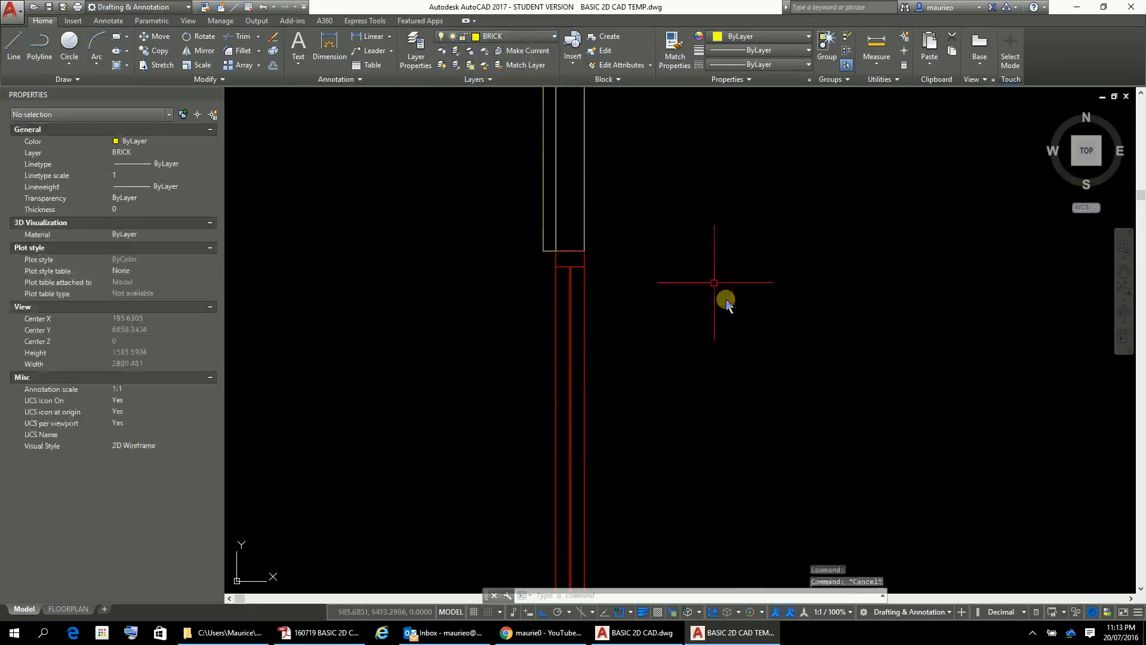
- Offset the horizontal and vertical cavity lines at the upper-left exterior corner 70 mm outward for the brick's outer face
scroll(688, 225, down, 3)
middle_drag(688, 226, 694, 368)
scroll(671, 277, up, 2)
middle_drag(706, 309, 657, 215)
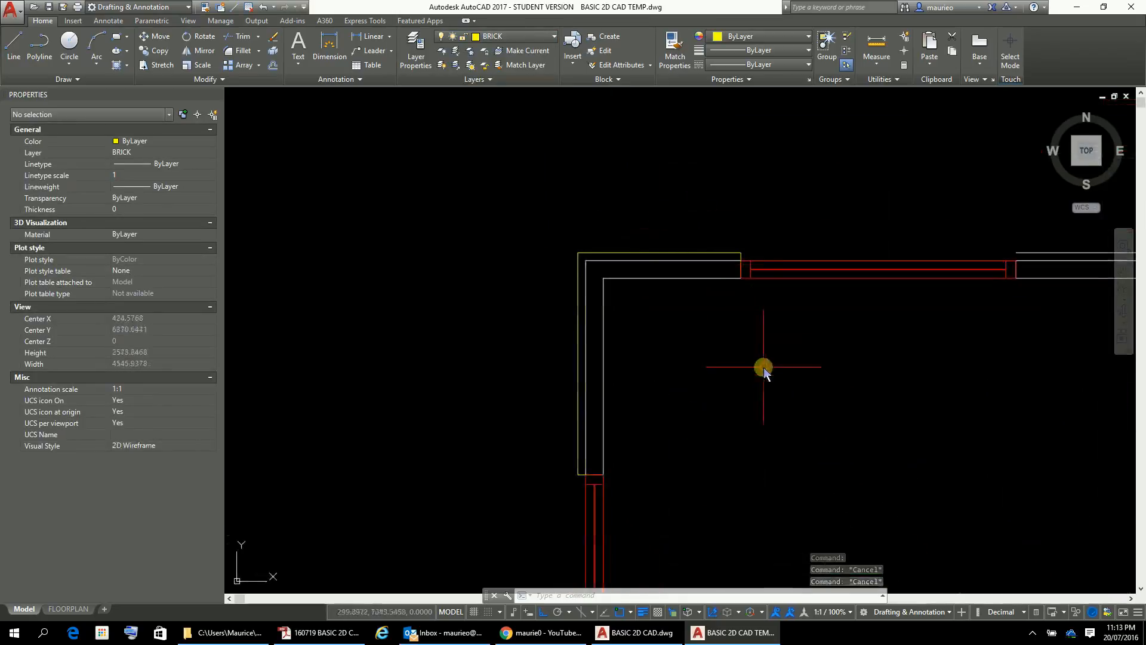
scroll(762, 368, up, 2)
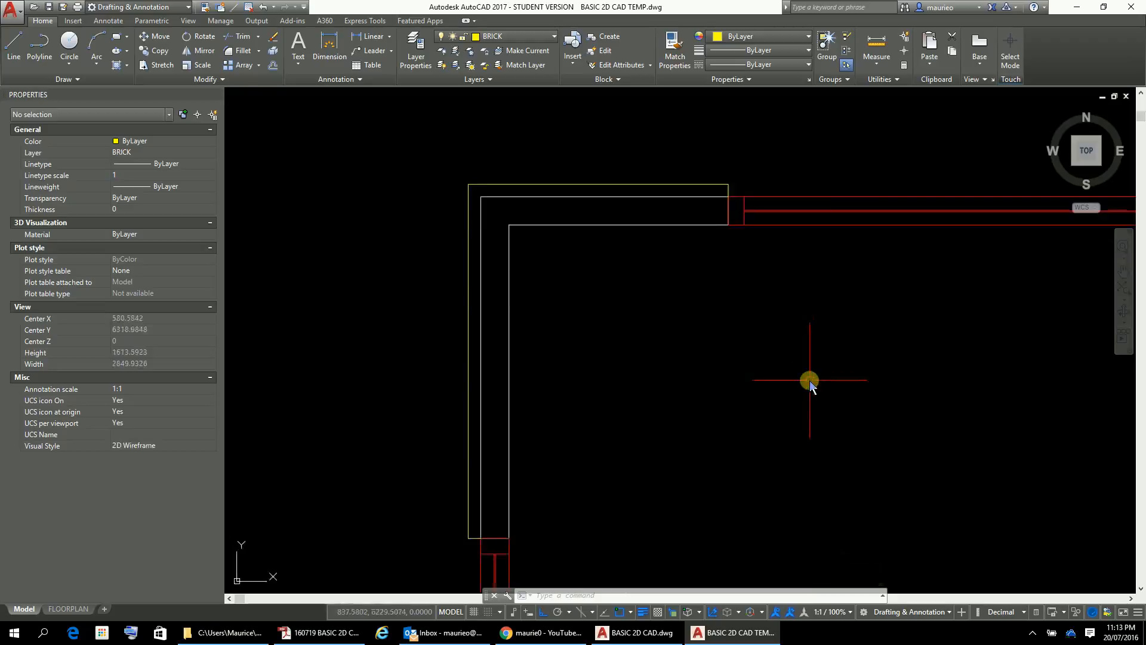
text(o)
key(Return)
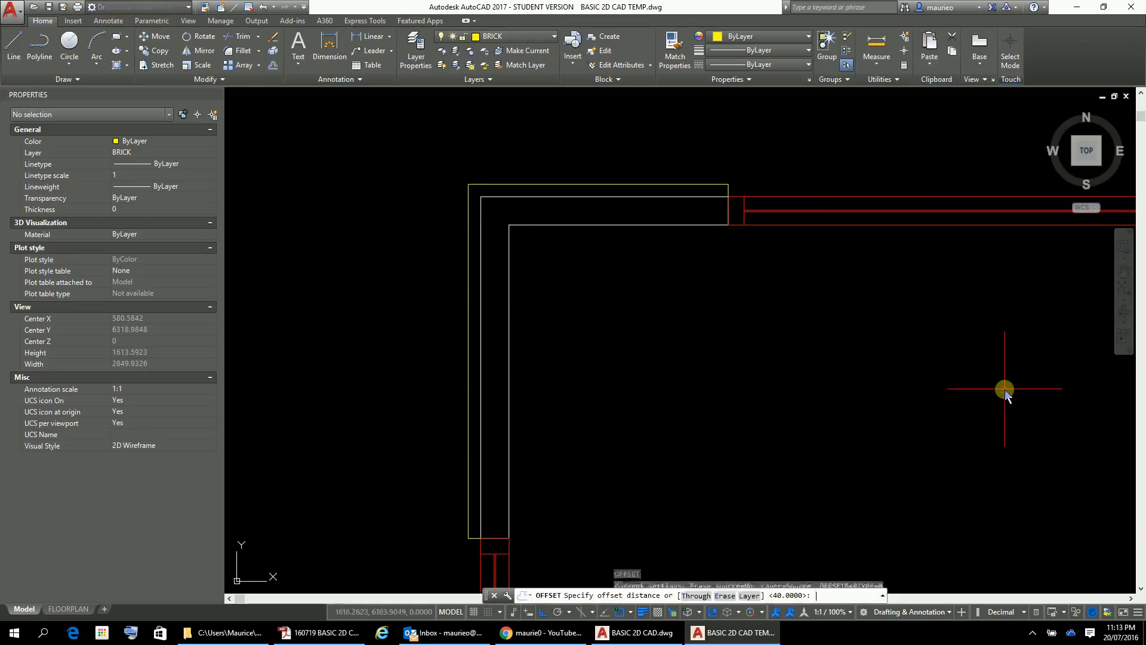
text(70)
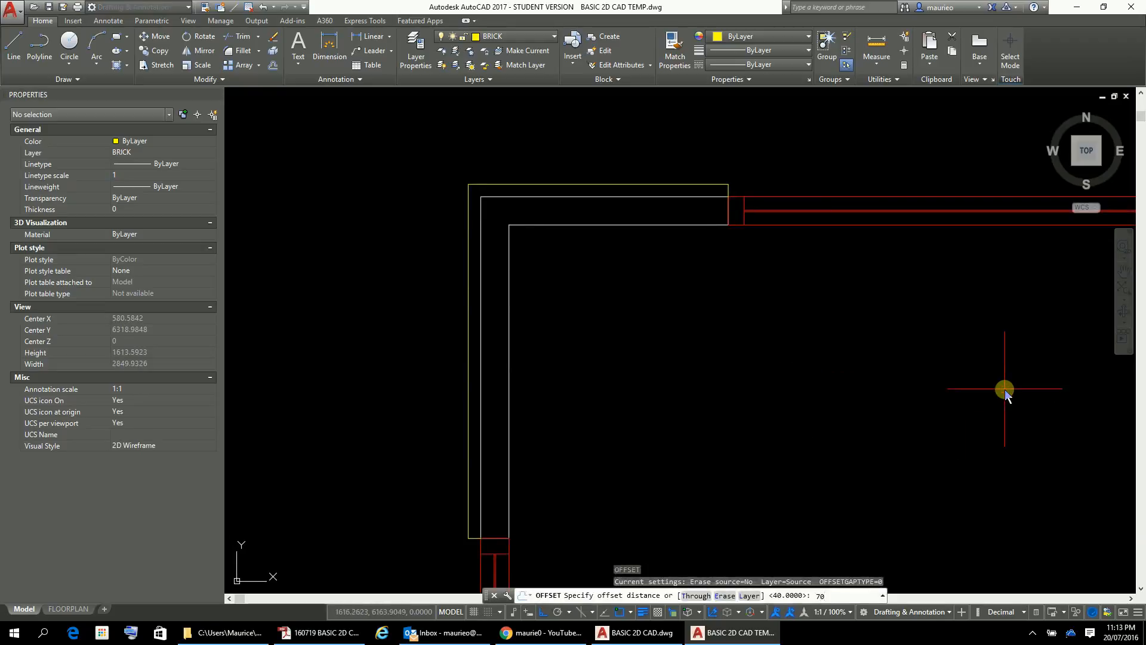
key(Return)
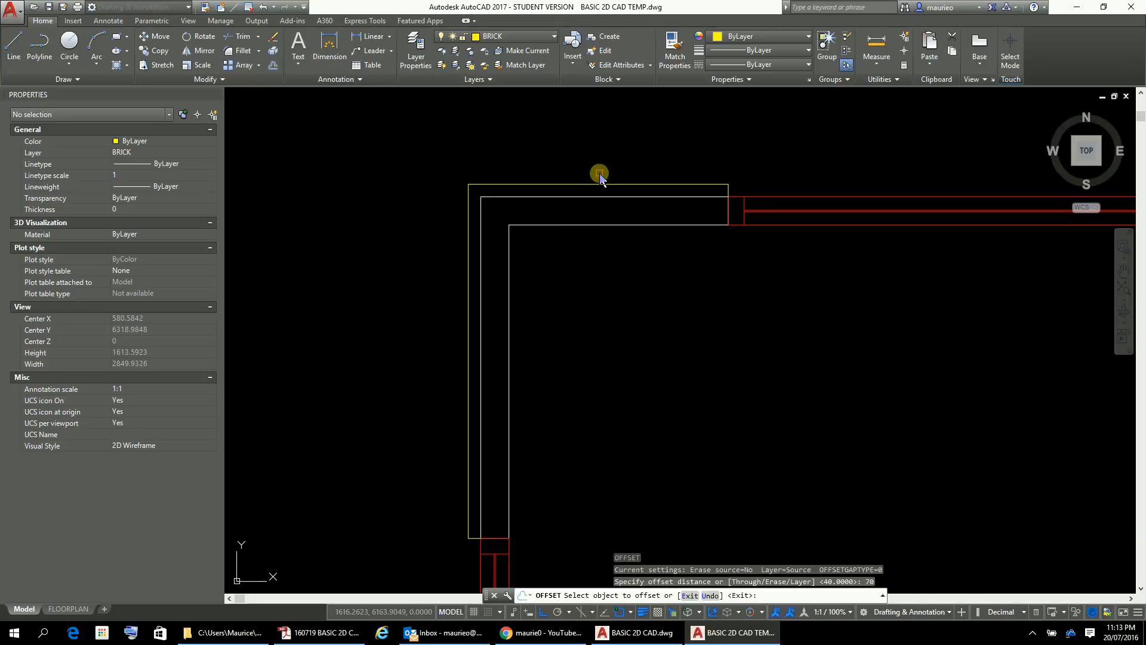
click(603, 187)
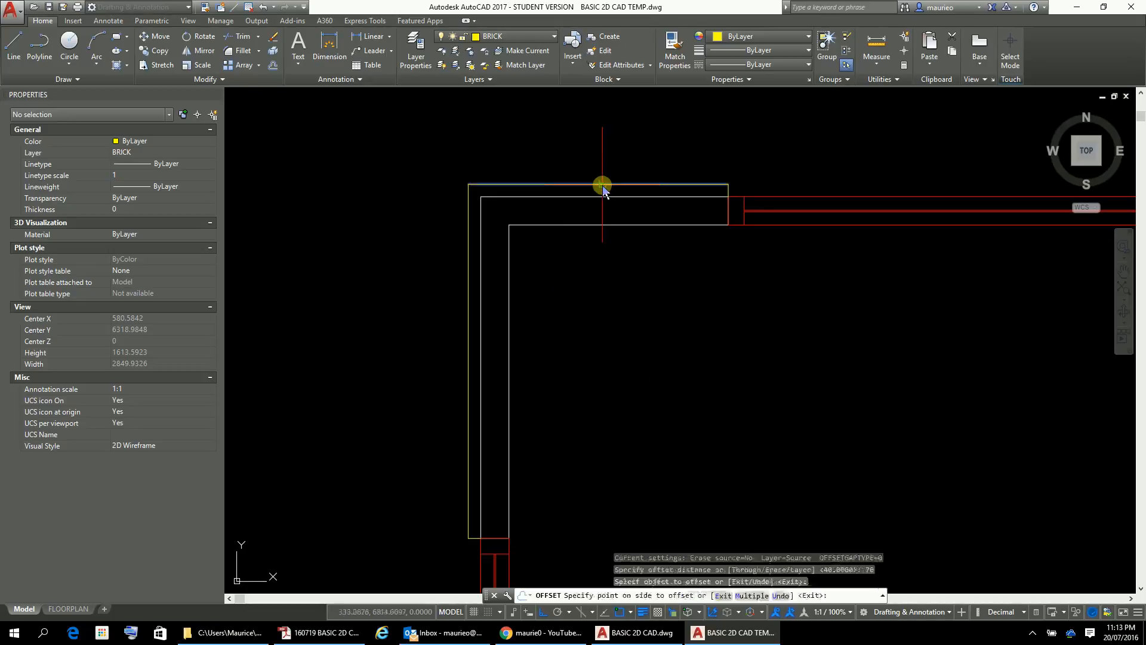
click(593, 171)
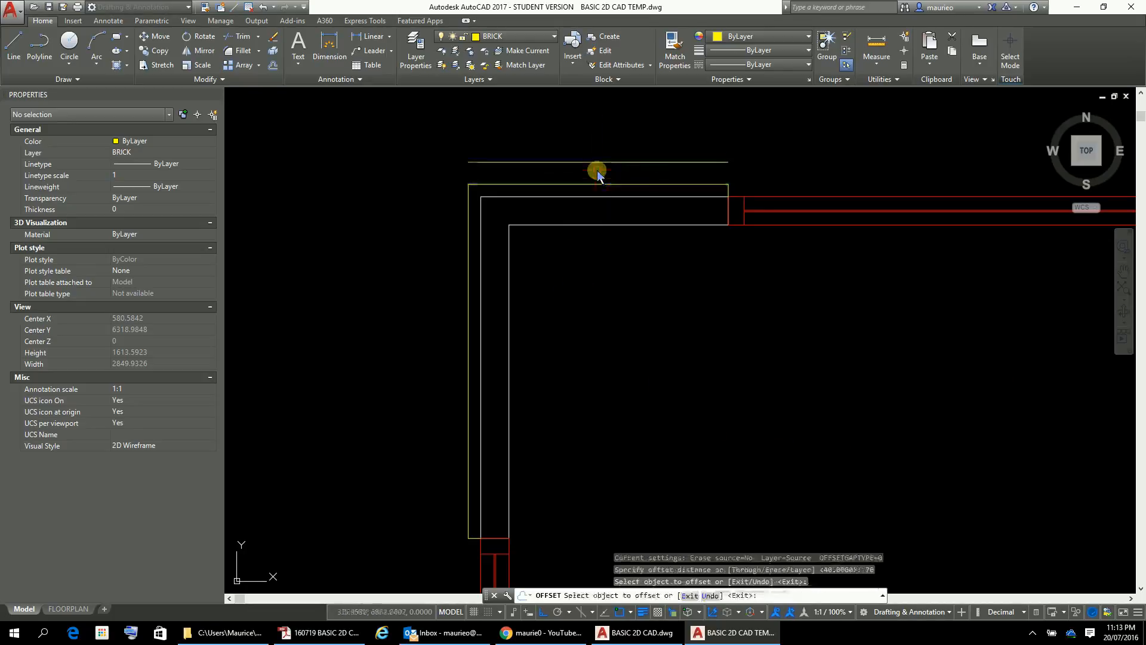
click(470, 269)
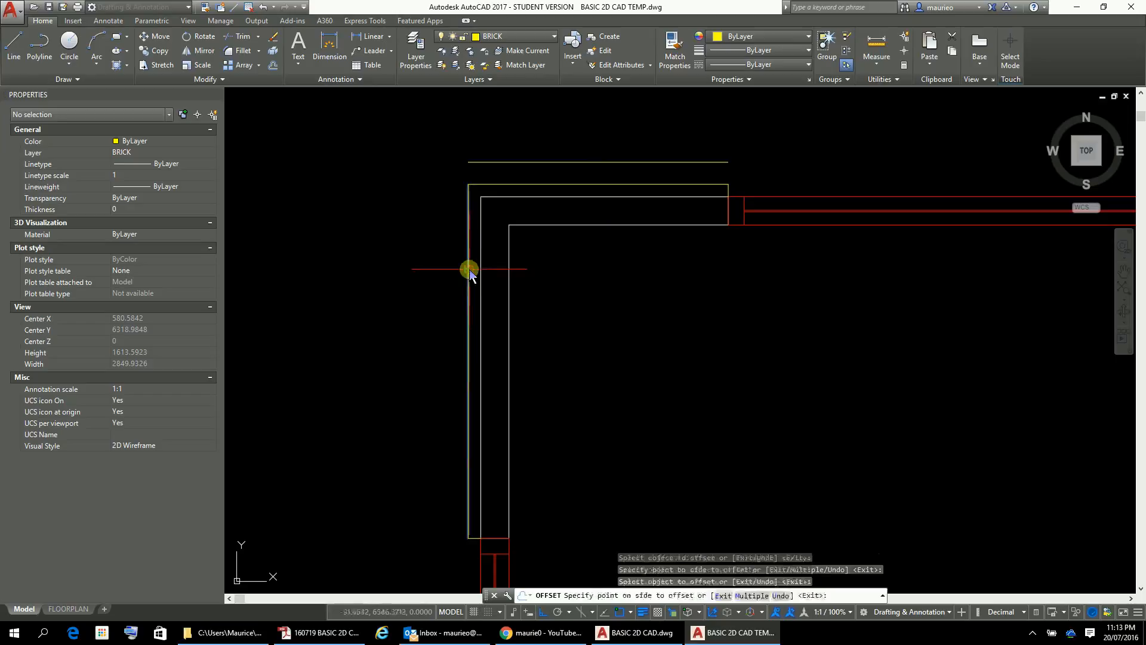
click(440, 287)
key(Escape)
key(Escape)
key(Escape)
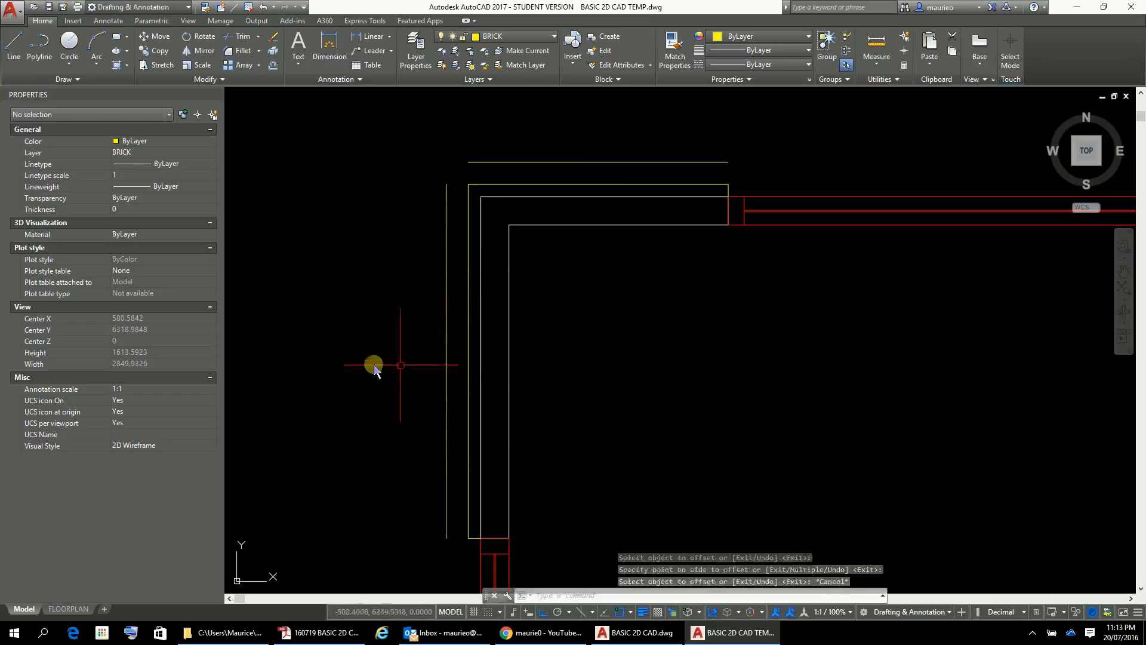
- Draw a short vertical line closing the brick end beside the top wall's first window
text(l)
key(Return)
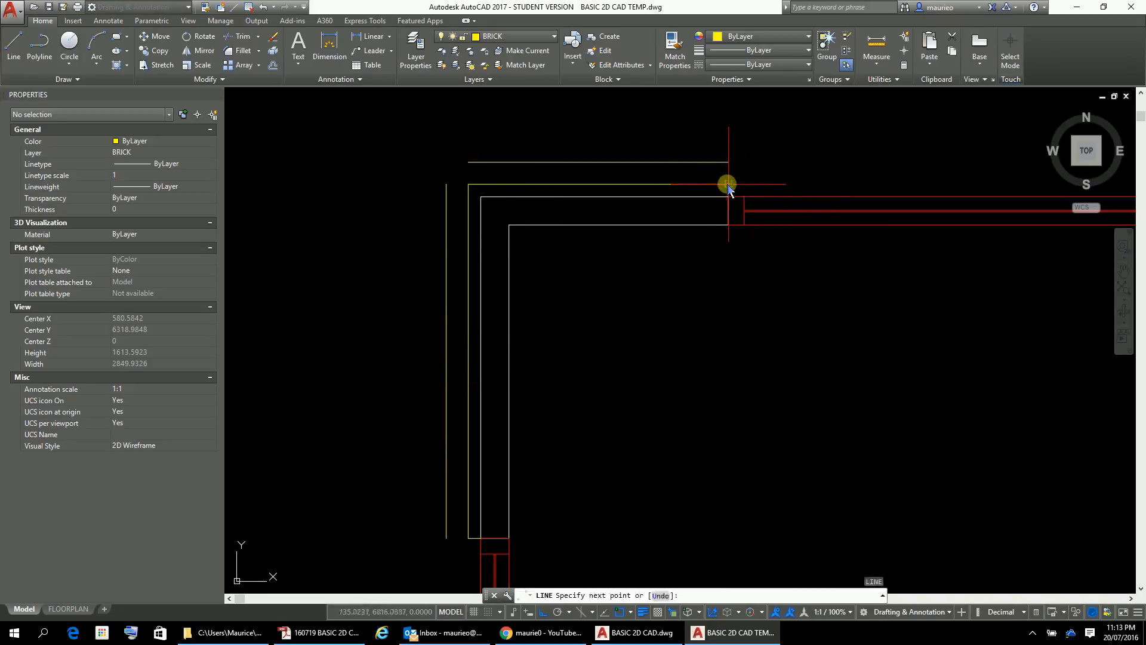
key(Escape)
key(Escape)
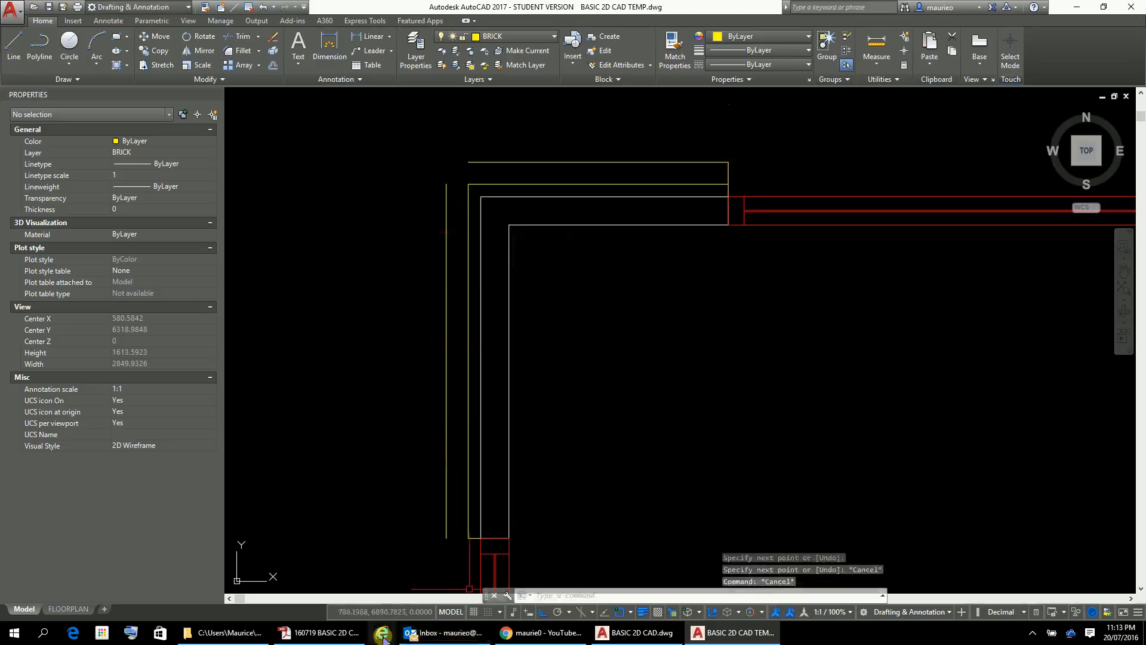
- Draw a short horizontal line from the outer brick line's lower endpoint, closing the brick end at the left wall's window
key(Return)
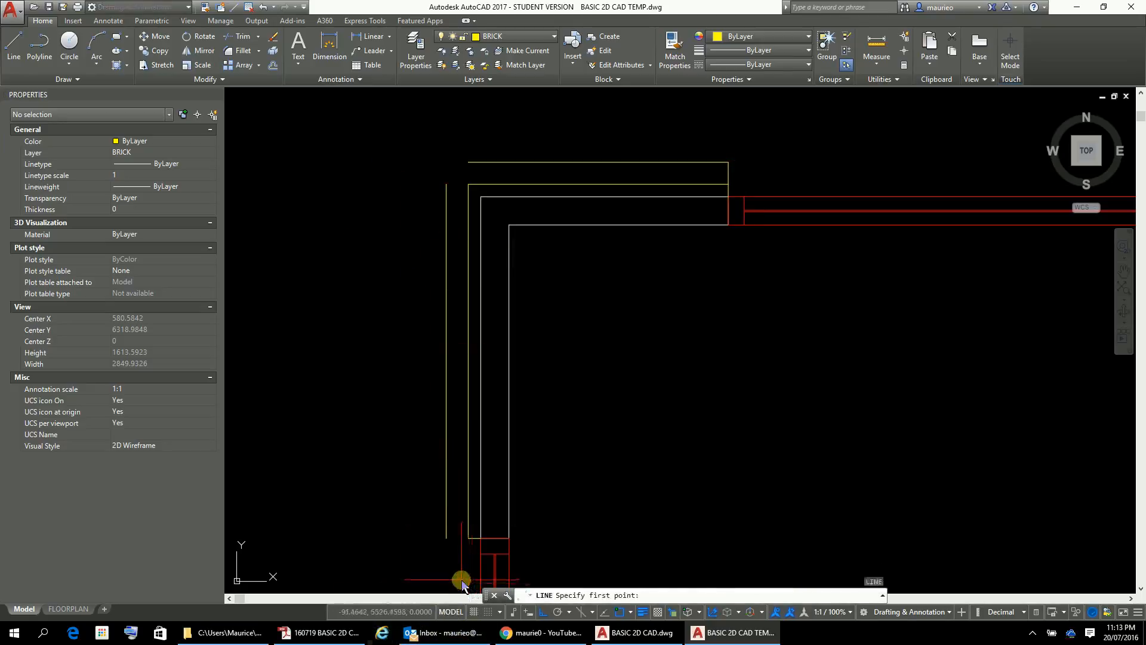
click(446, 538)
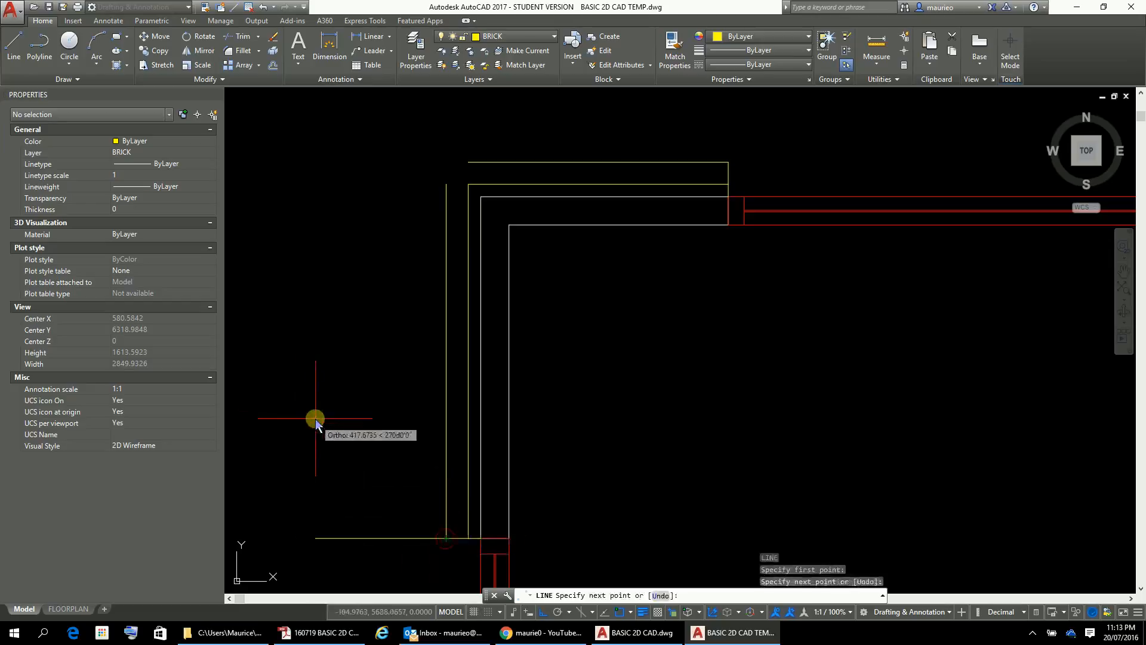
key(Escape)
key(Escape)
key(Escape)
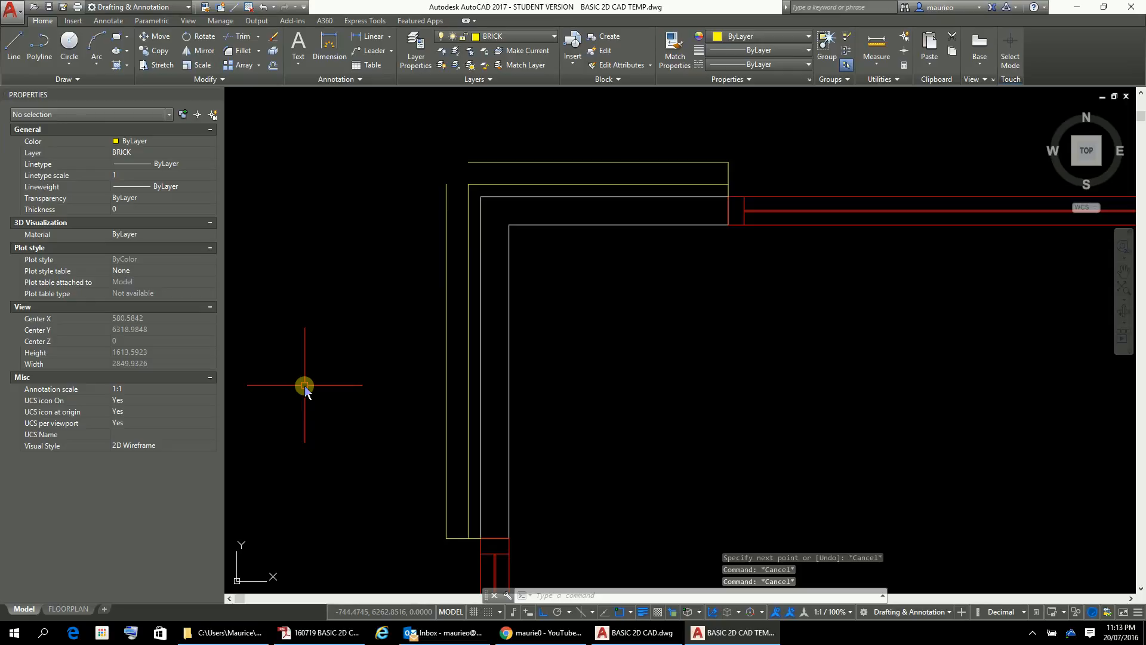
- Dynamically lengthen the two outer brick lines at the upper-left corner so they extend past each other and cross
text(LEN)
key(Return)
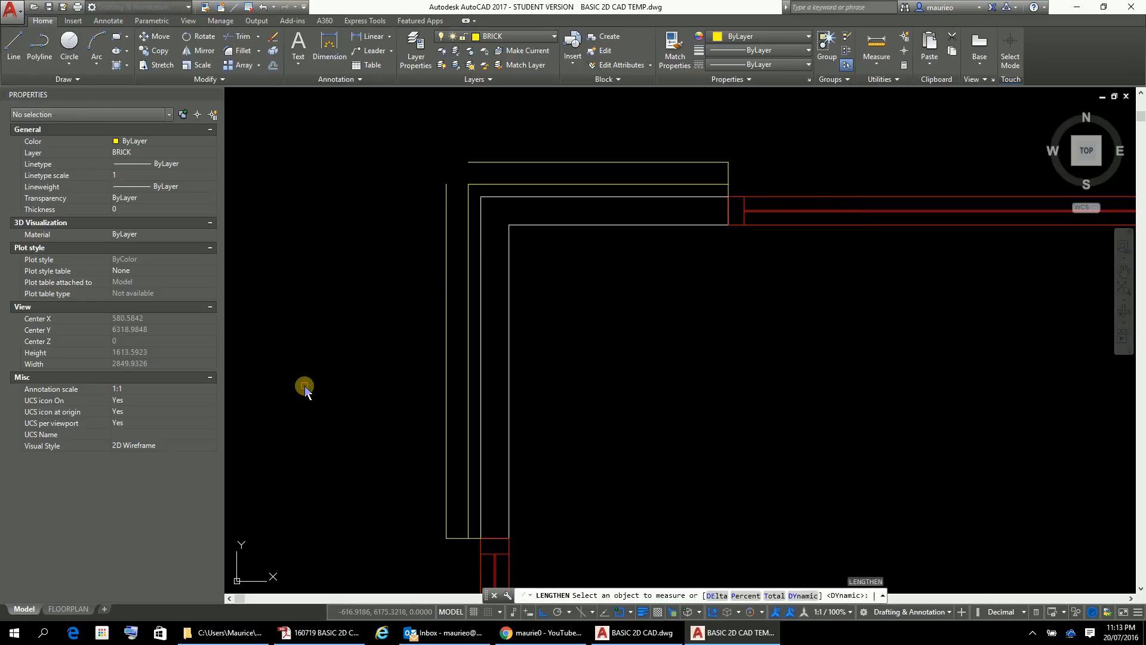
key(Return)
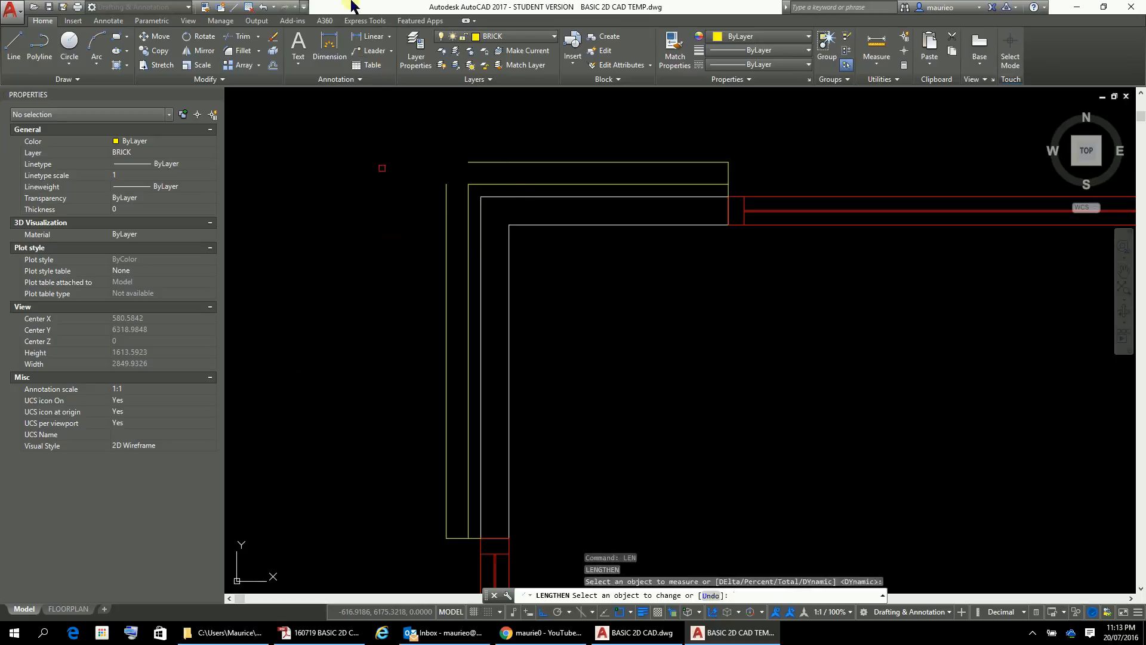
click(448, 212)
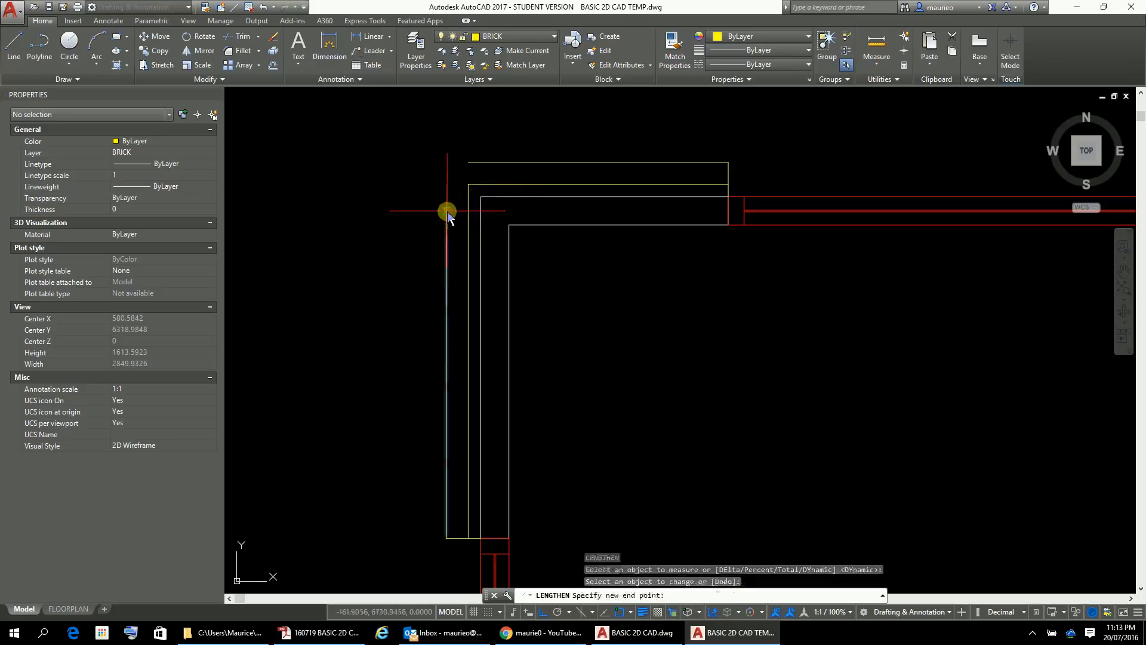
click(434, 129)
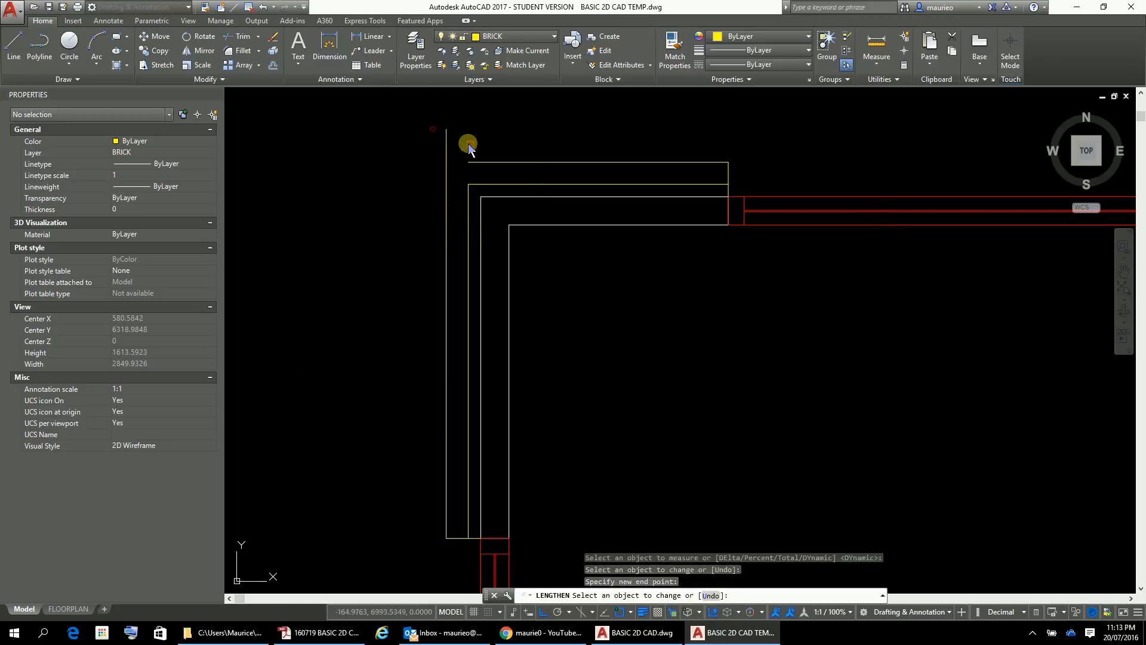
click(495, 162)
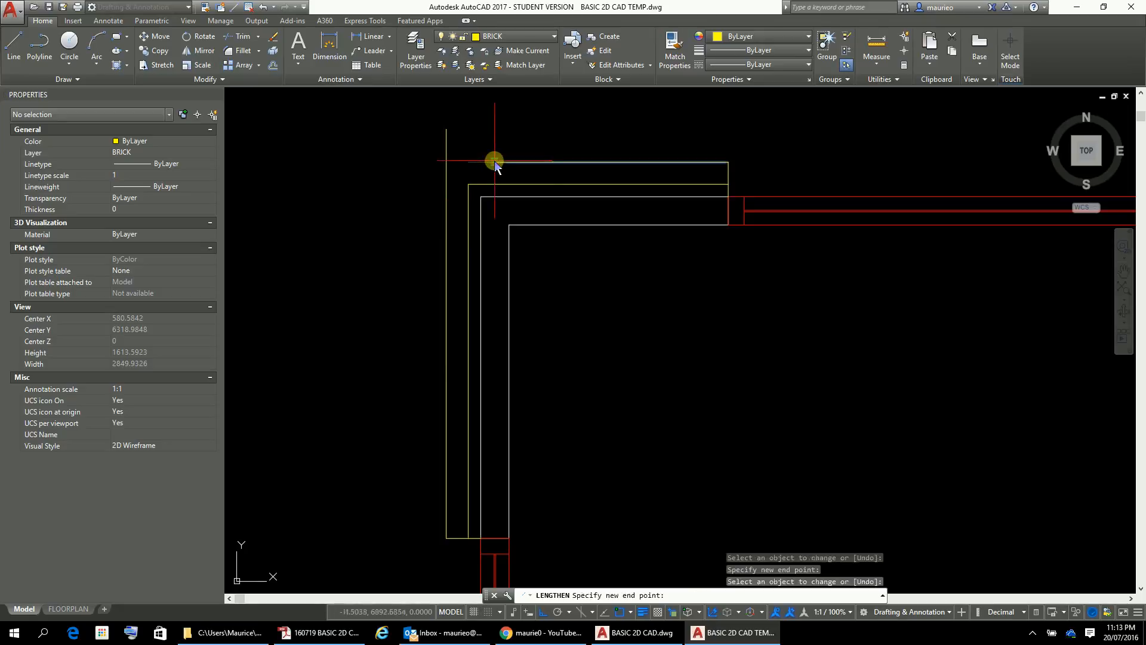
click(404, 177)
key(Escape)
key(Escape)
key(Escape)
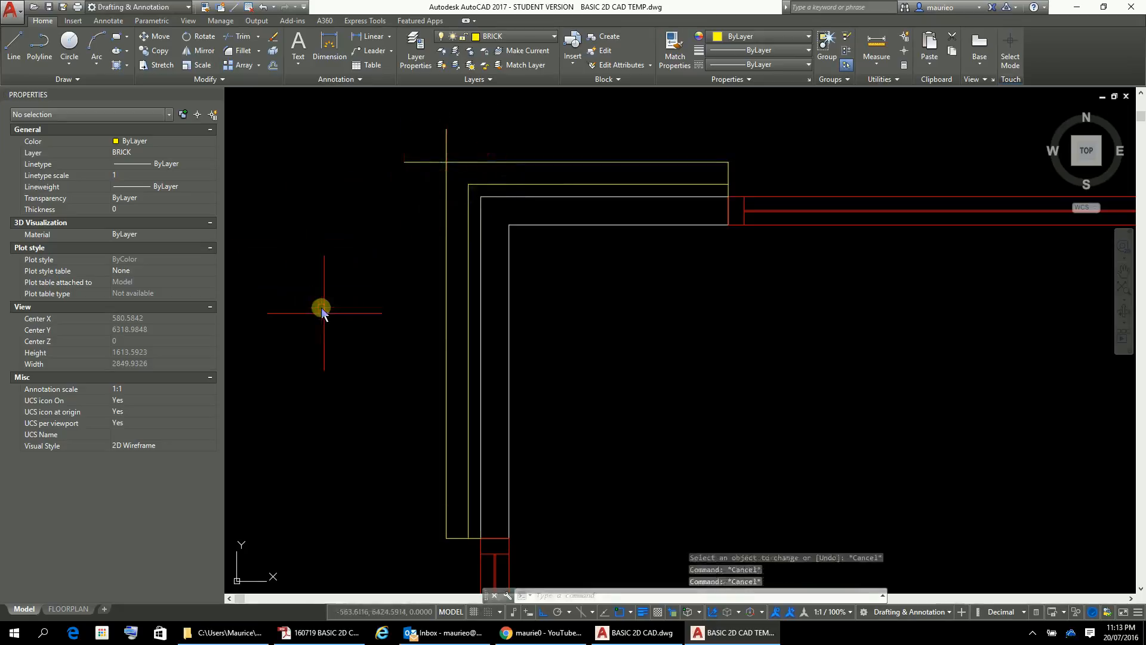
- Trim both overhanging ends of the crossed outer brick lines to form a clean upper-left corner
text(TR)
key(Return)
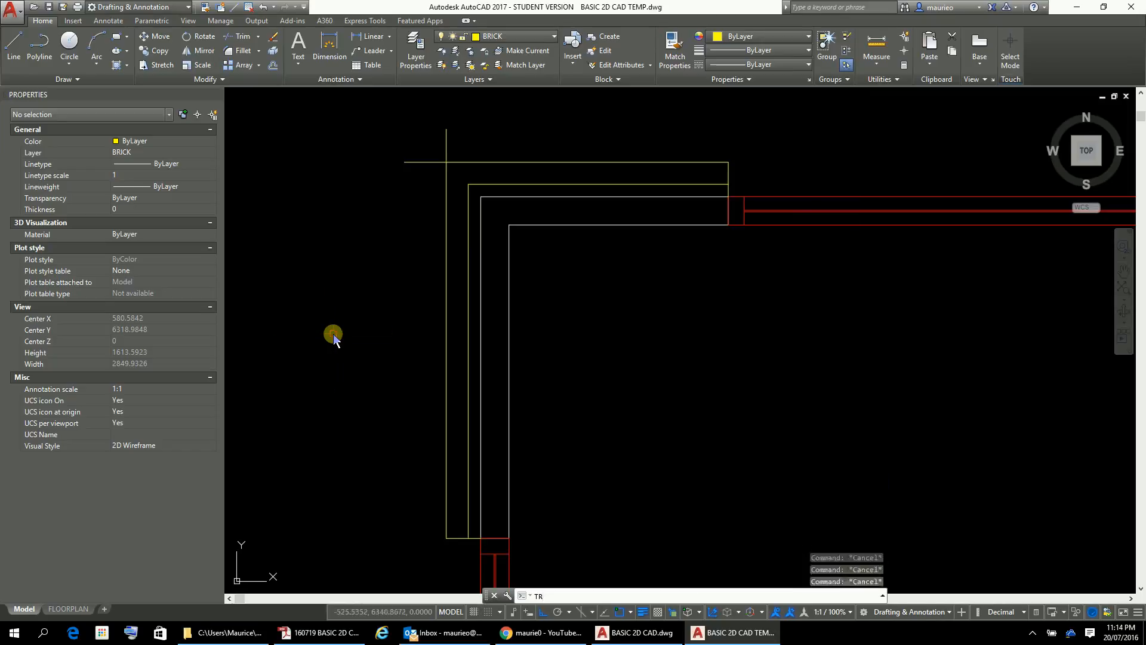
key(Return)
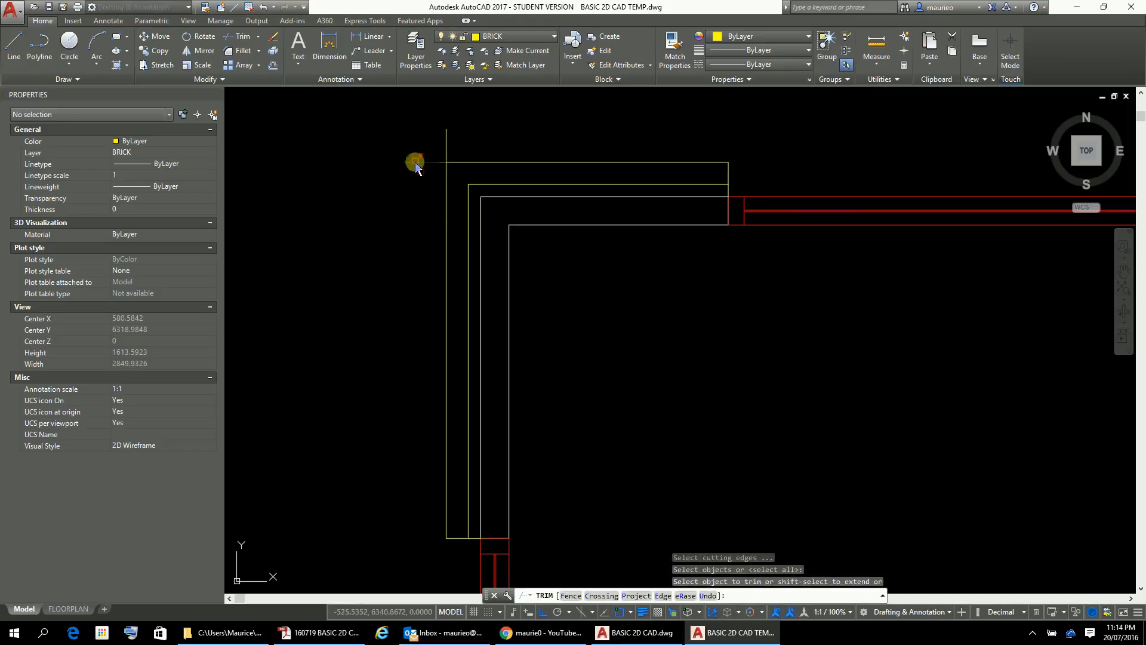
click(415, 162)
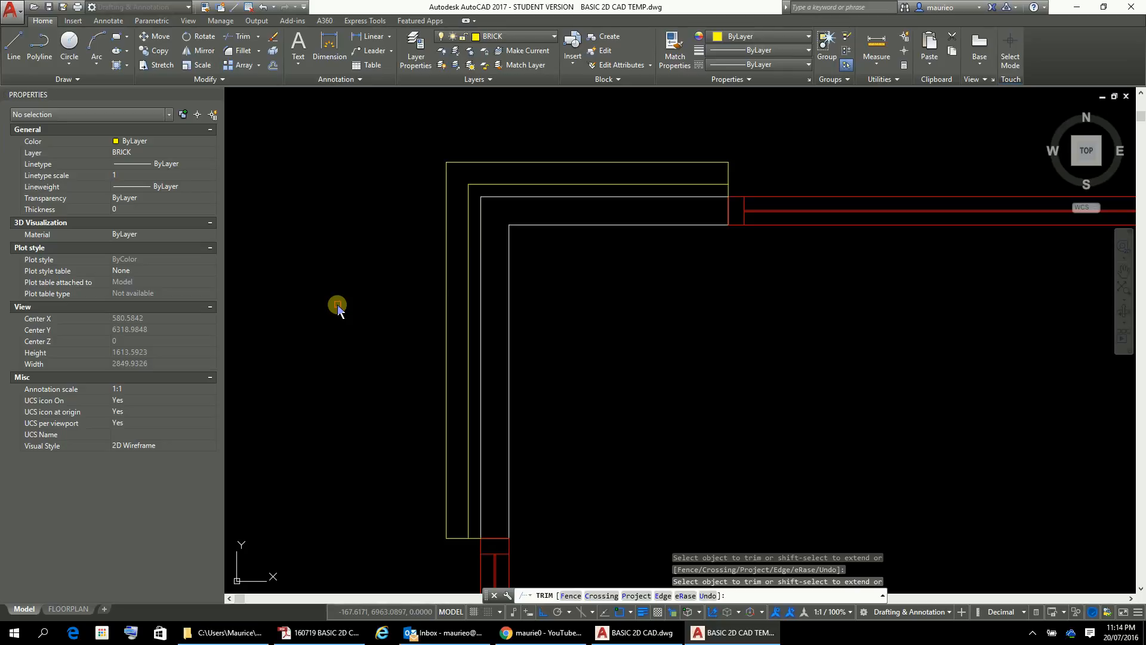
click(778, 225)
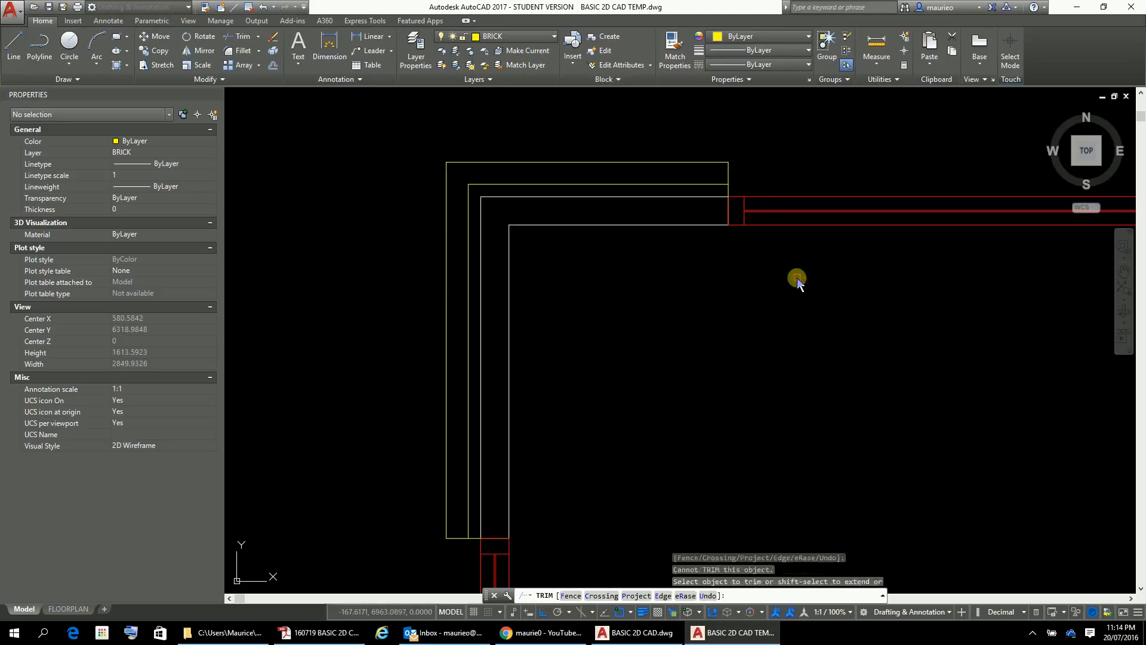
key(Escape)
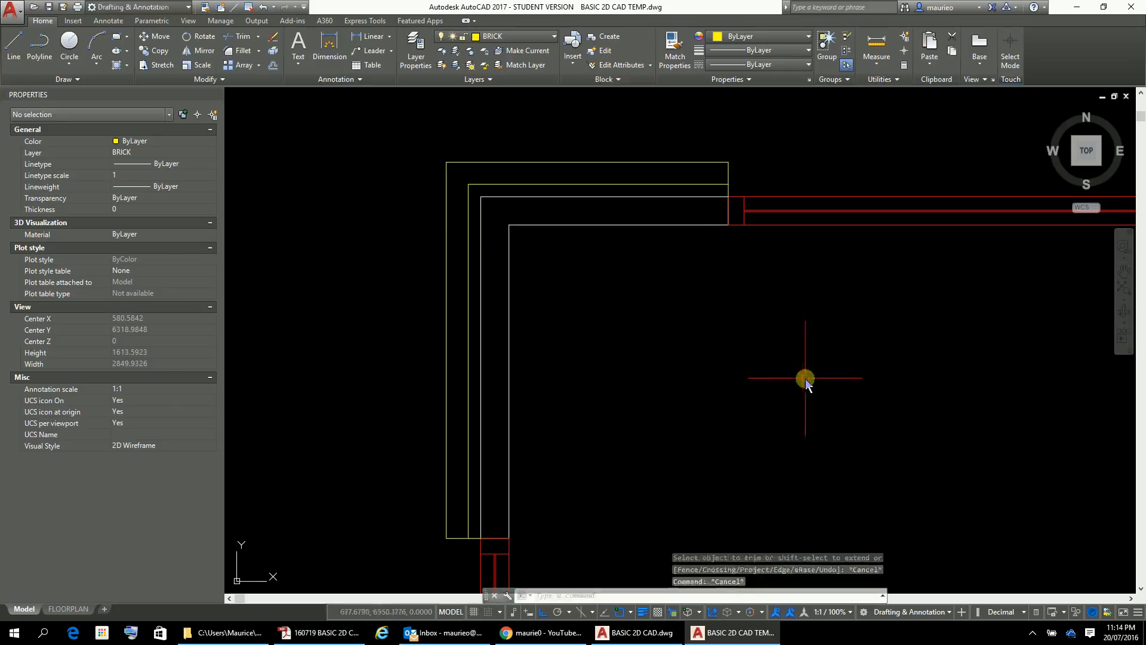
- Look over the remaining exterior walls along the plan's upper side and return to the brick-clad upper-left corner
scroll(807, 378, down, 2)
mouse_move(896, 359)
middle_down()
mouse_move(863, 338)
mouse_move(268, 356)
middle_up()
scroll(850, 299, down, 2)
mouse_move(848, 301)
middle_down()
mouse_move(727, 309)
mouse_move(577, 346)
middle_up()
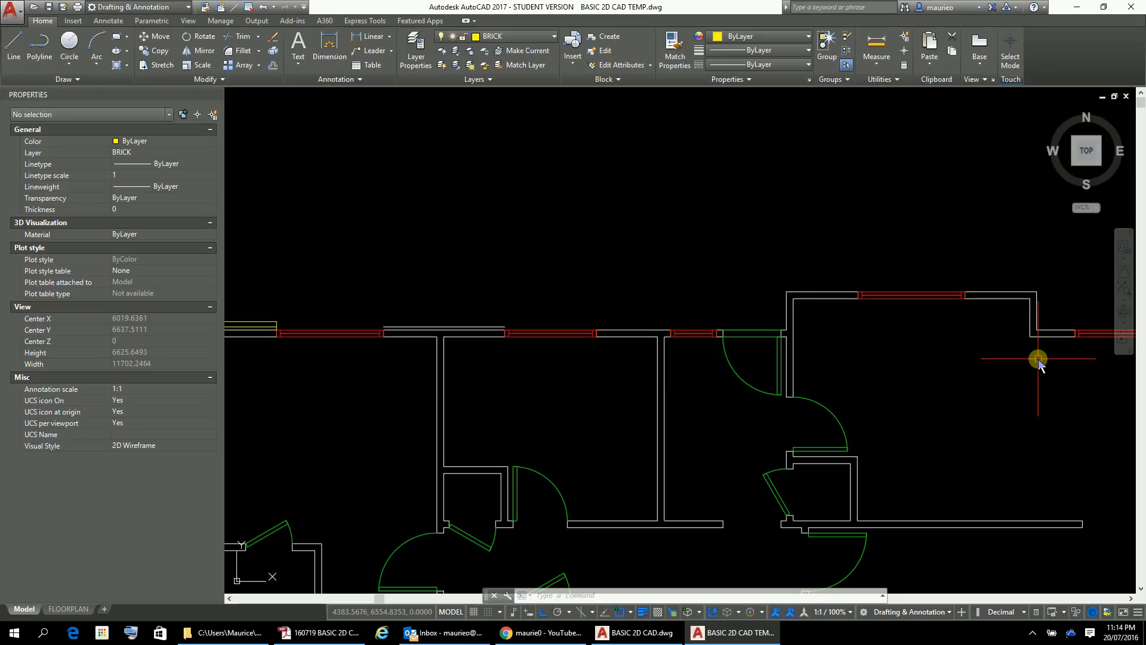
scroll(400, 337, down, 2)
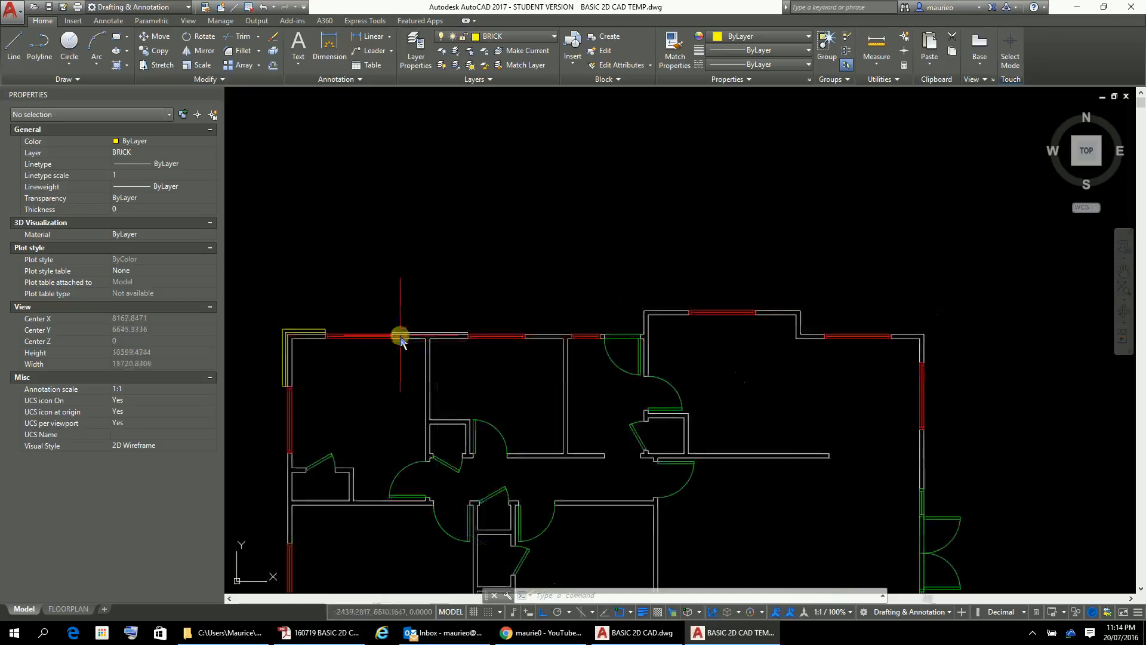
middle_drag(400, 338, 661, 351)
scroll(622, 350, up, 6)
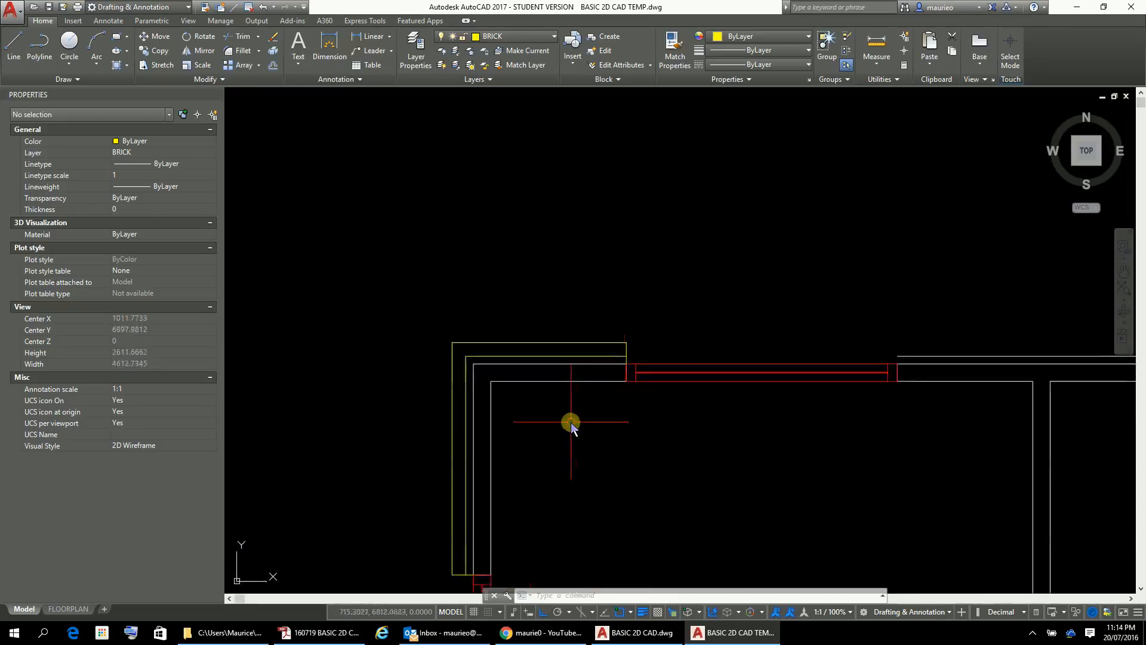
middle_drag(570, 425, 606, 318)
scroll(556, 300, up, 4)
scroll(557, 296, down, 2)
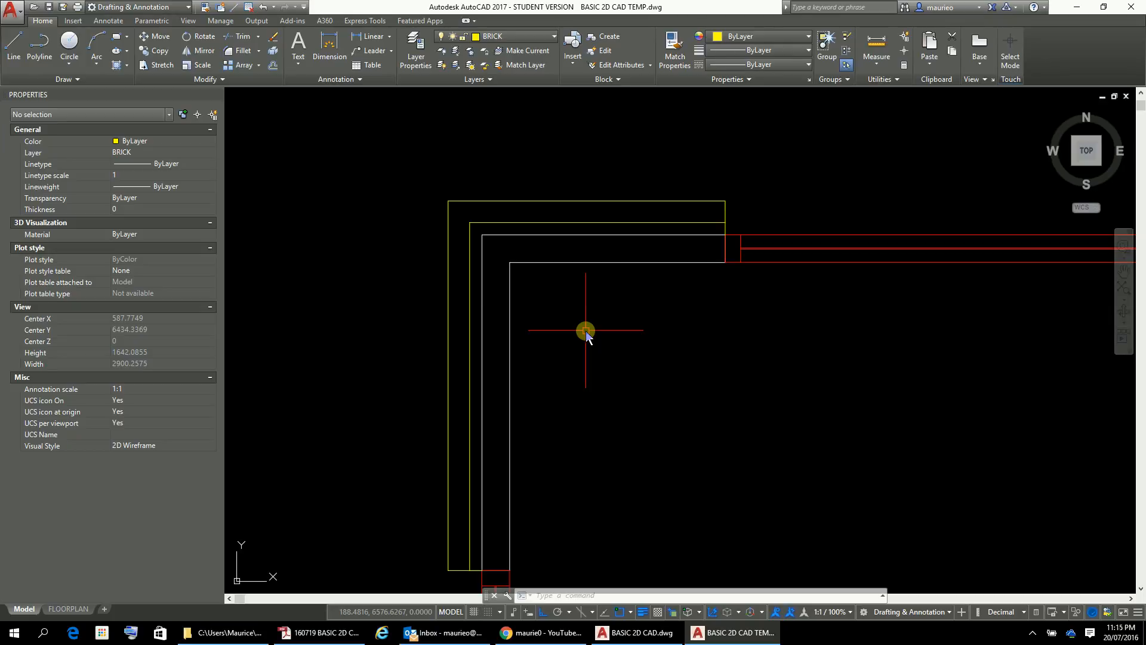
- Create a new layer named BRICK HATCH
click(556, 36)
click(615, 125)
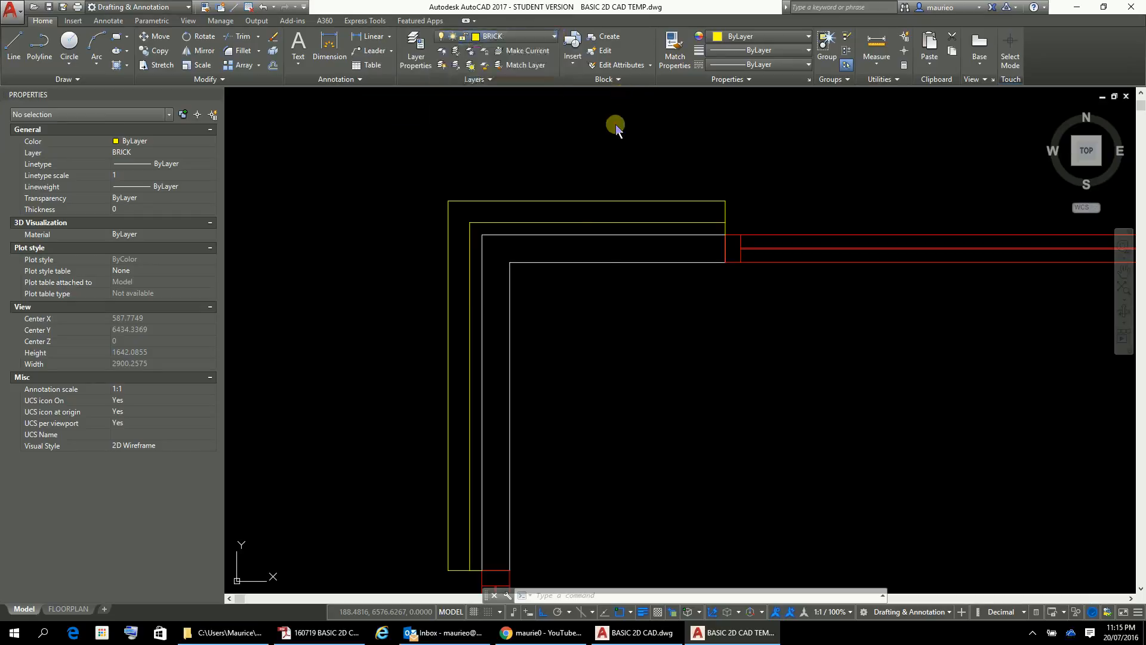
click(416, 47)
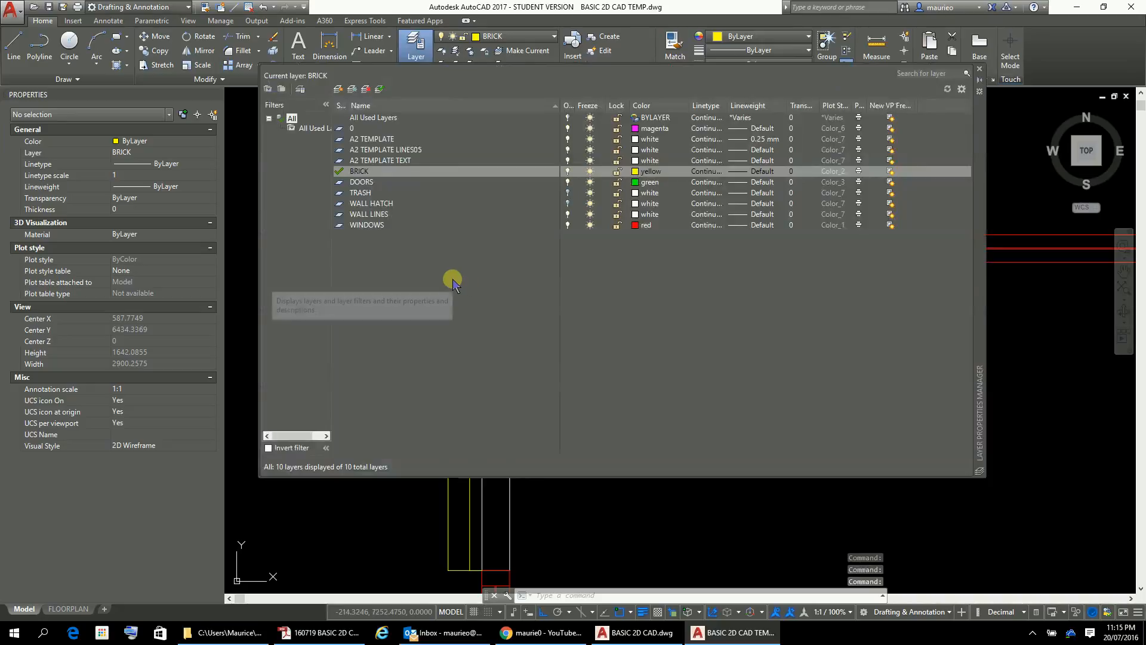
click(338, 89)
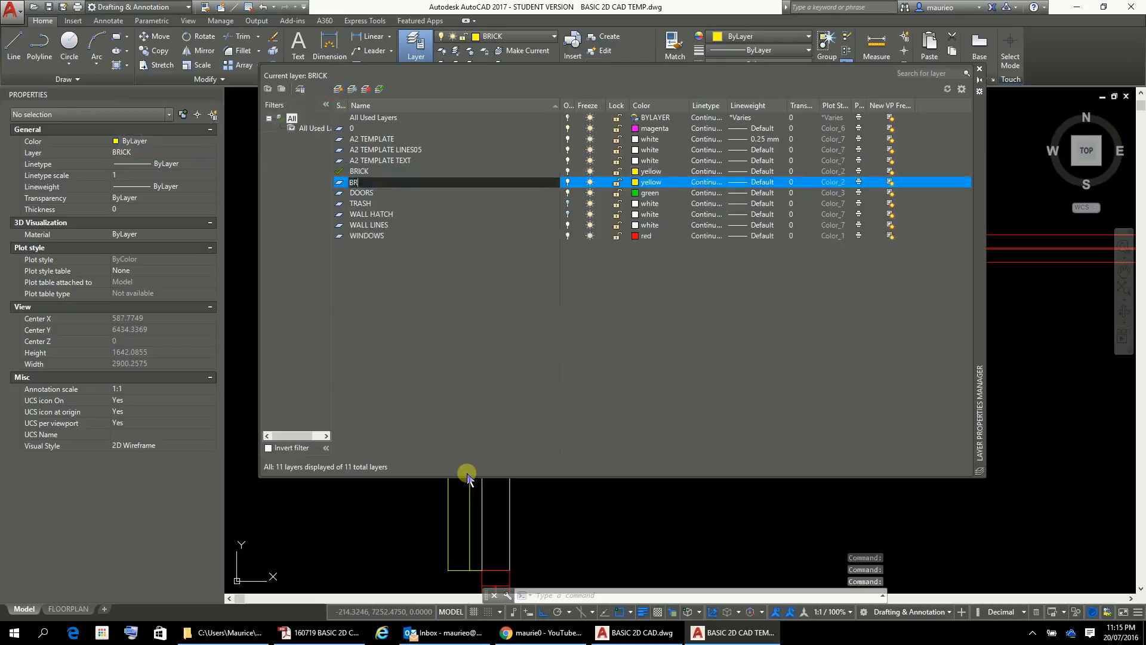
text(BRICK H)
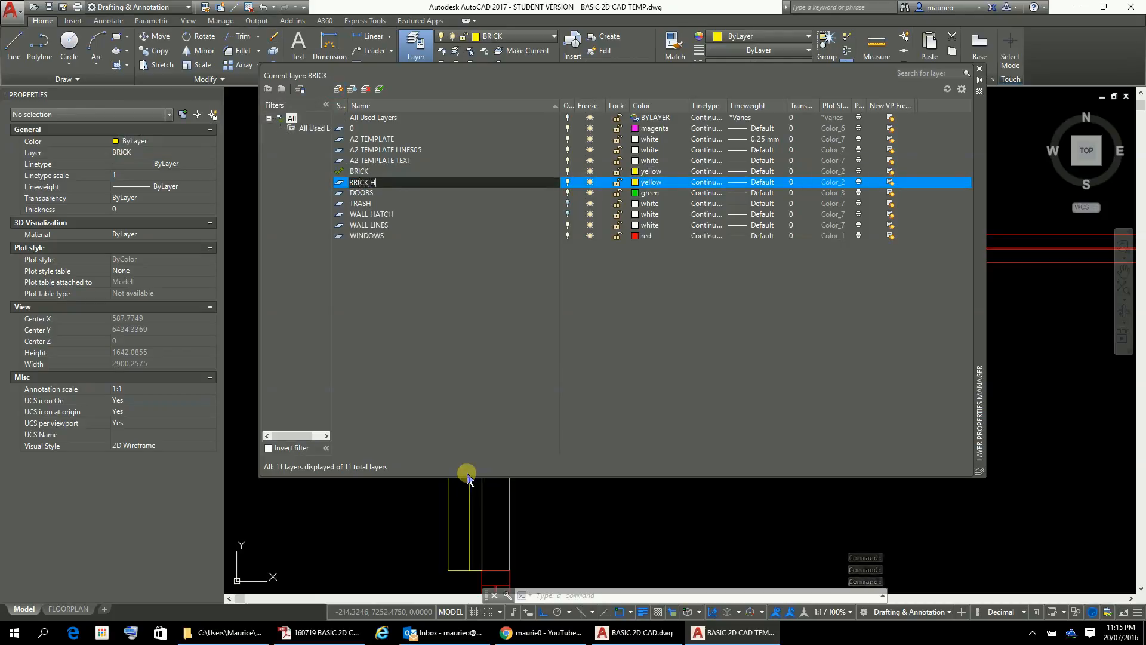
text(TCH)
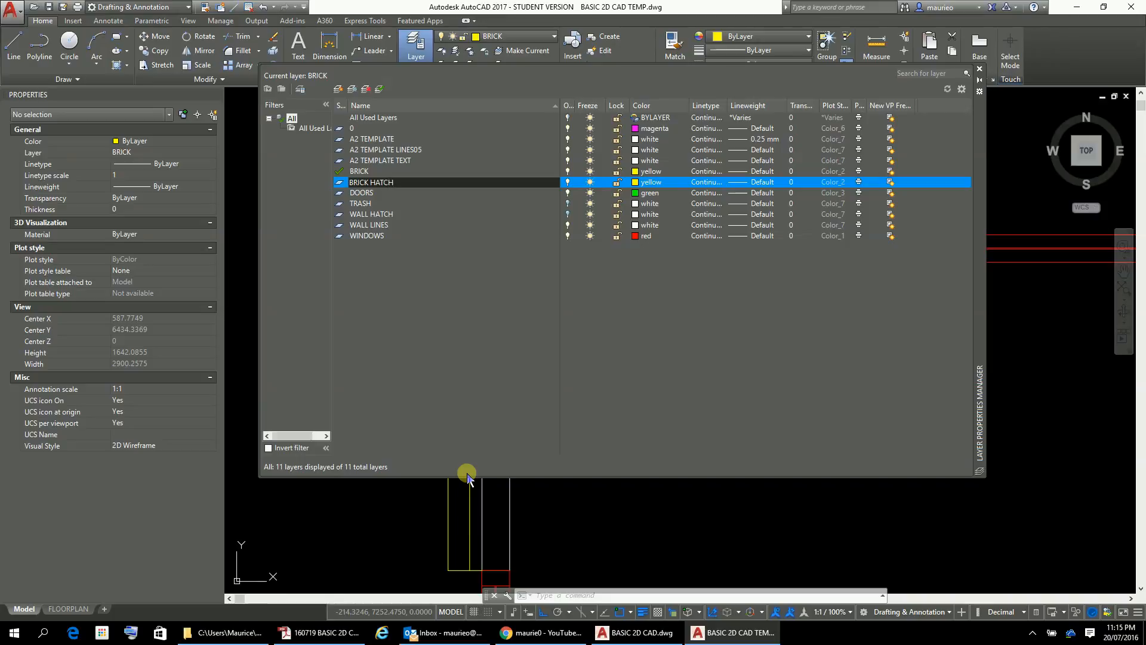
key(Return)
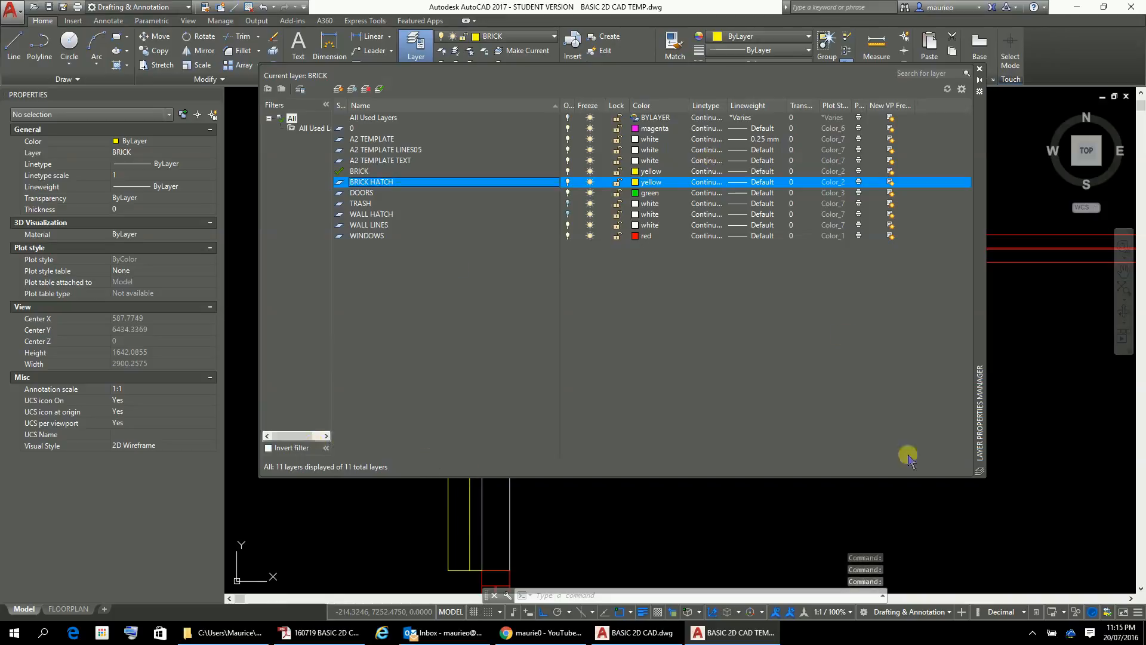
- Set the BRICK HATCH layer's lineweight to 0.00 mm and make it the current layer
click(767, 186)
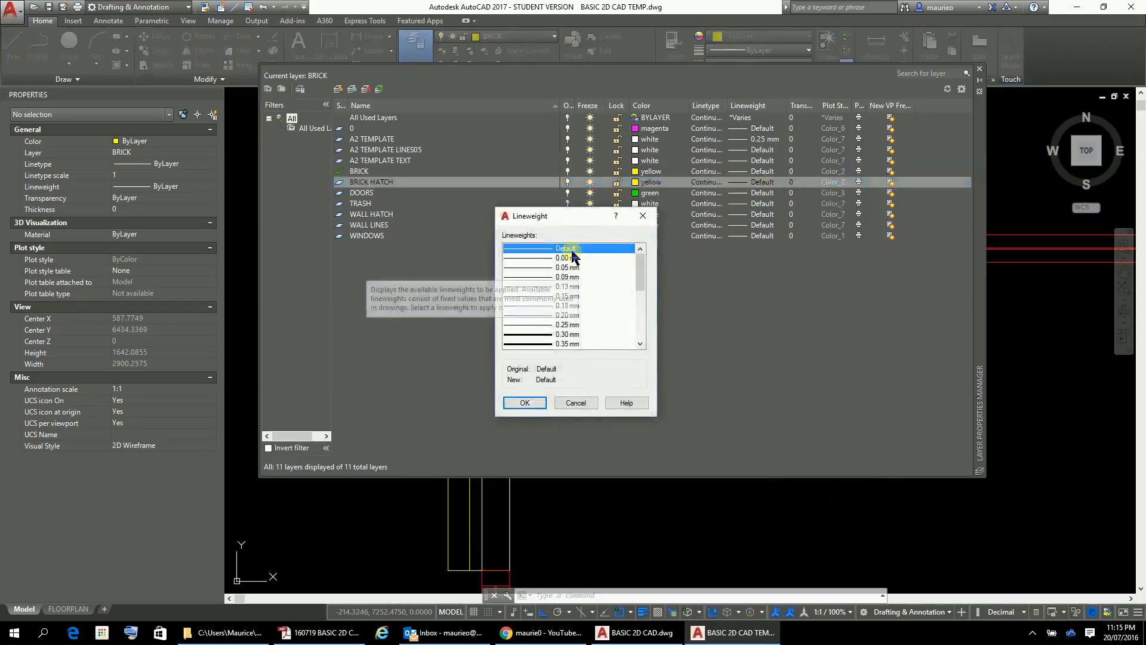
click(576, 257)
click(525, 403)
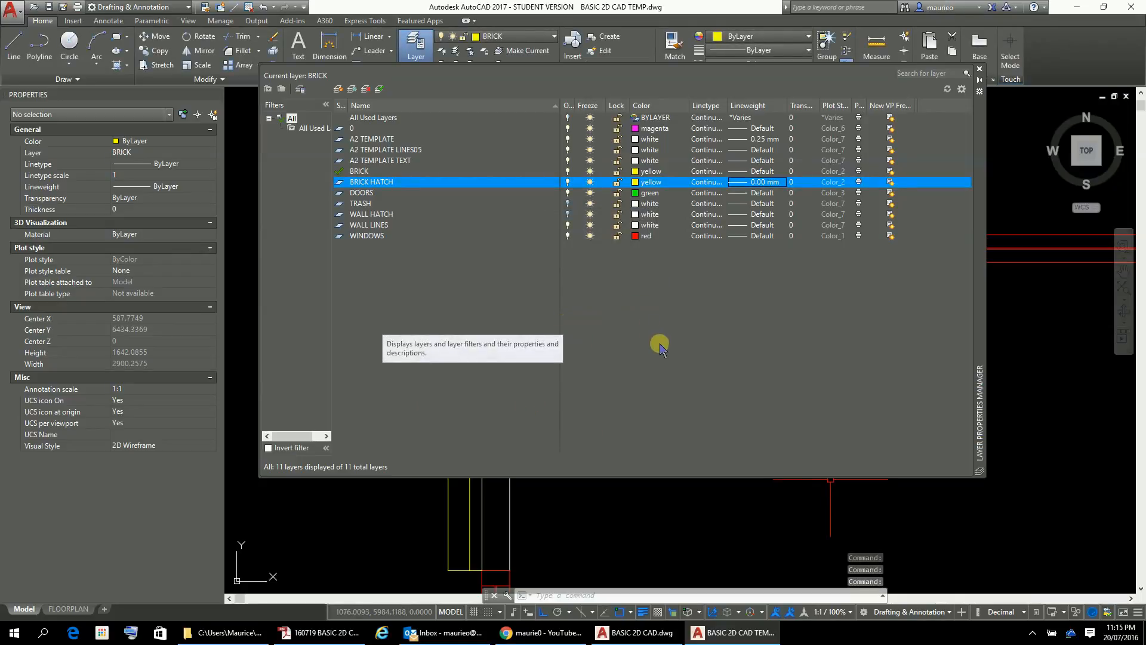
double_click(339, 182)
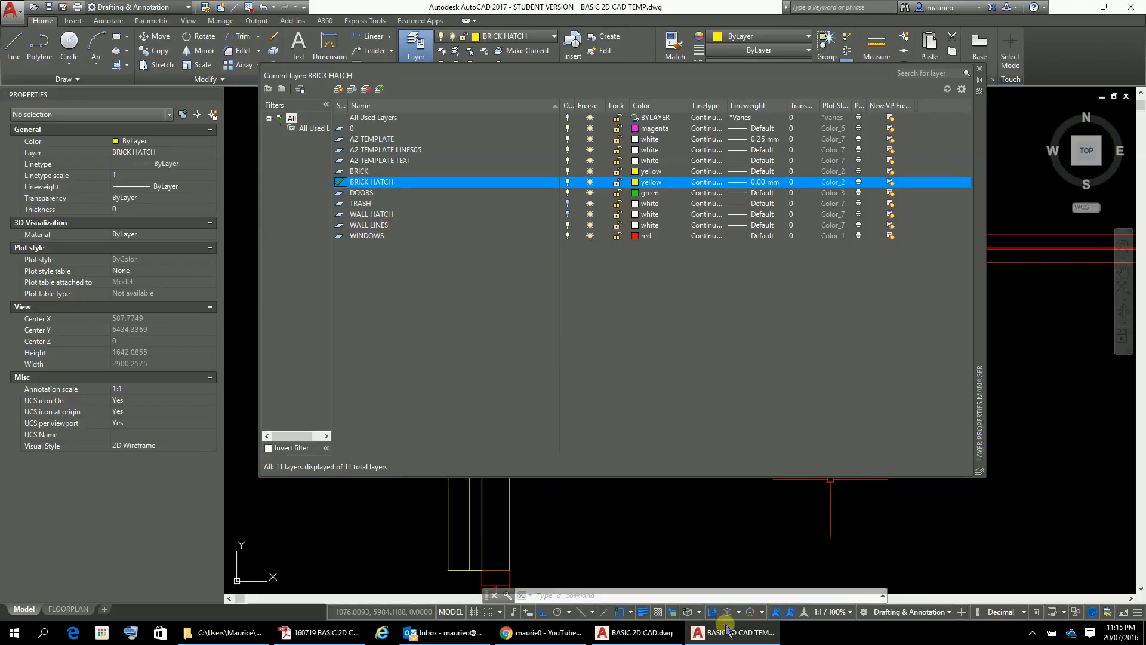
click(980, 74)
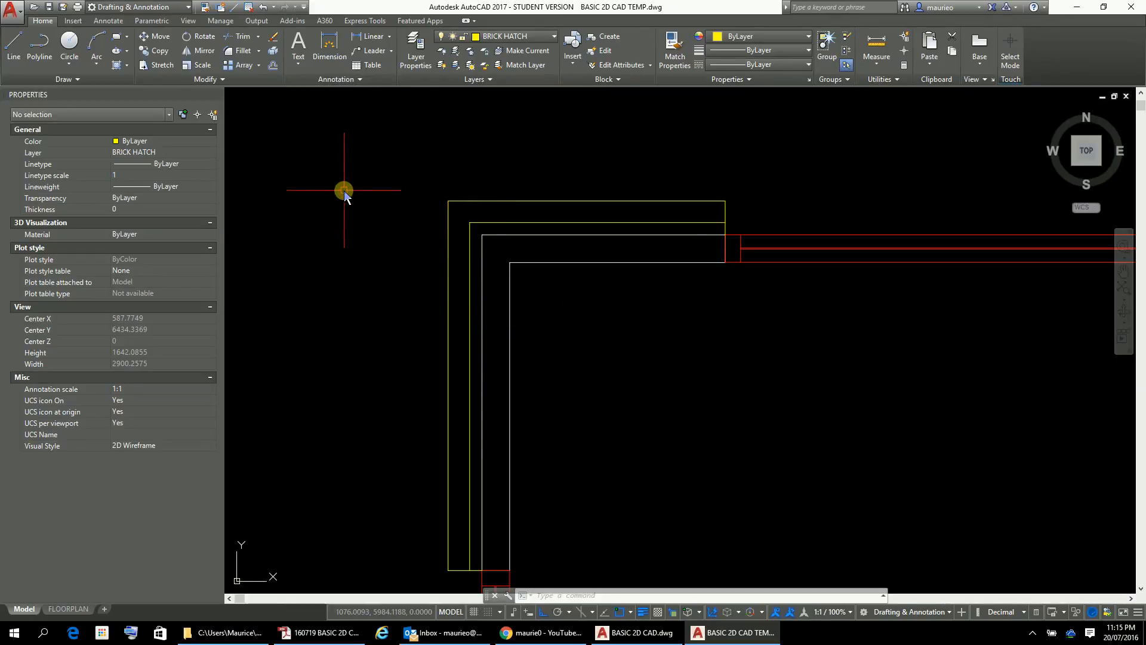
- Hatch the L-shaped brick strip at the plan's upper-left corner with the ANSI31 pattern
click(116, 66)
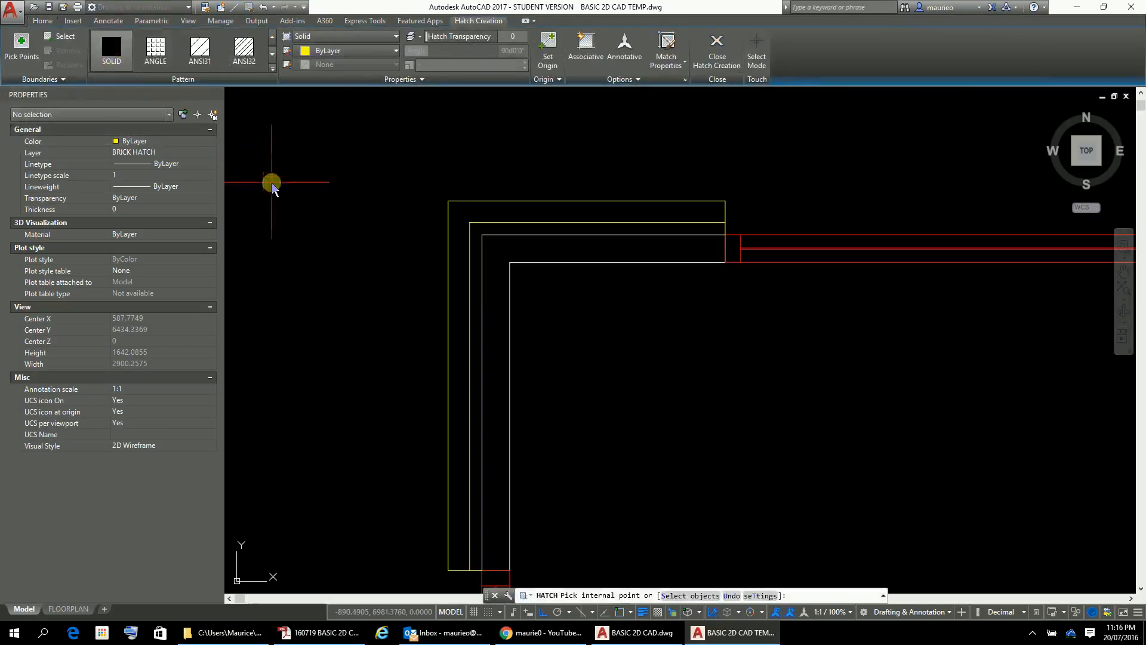
click(204, 53)
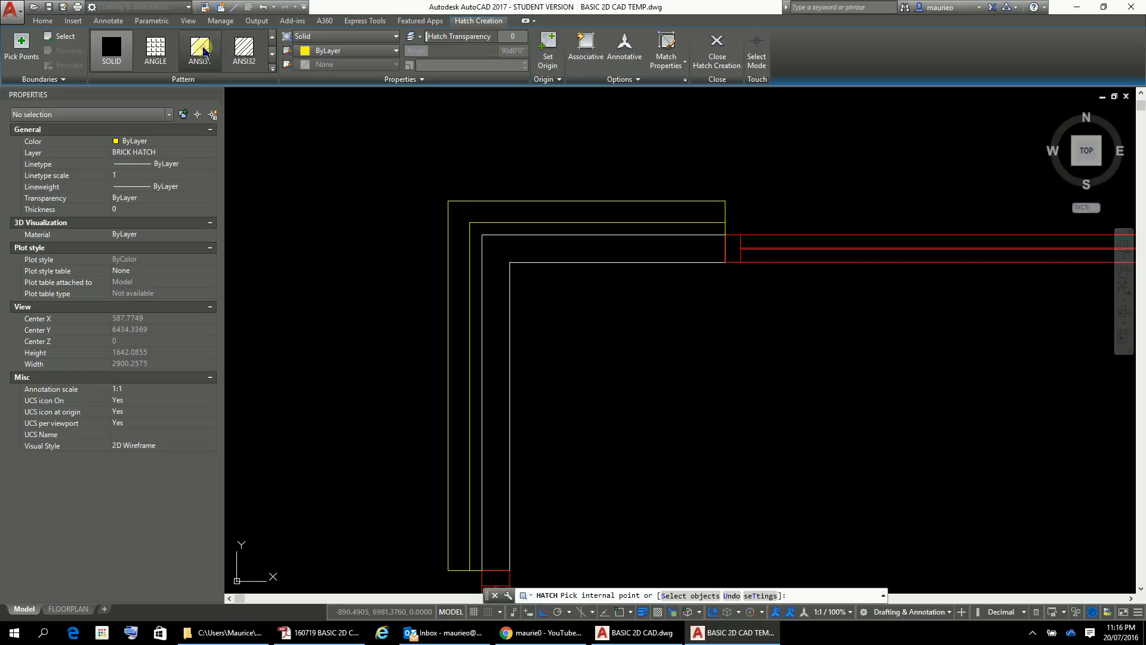
click(453, 228)
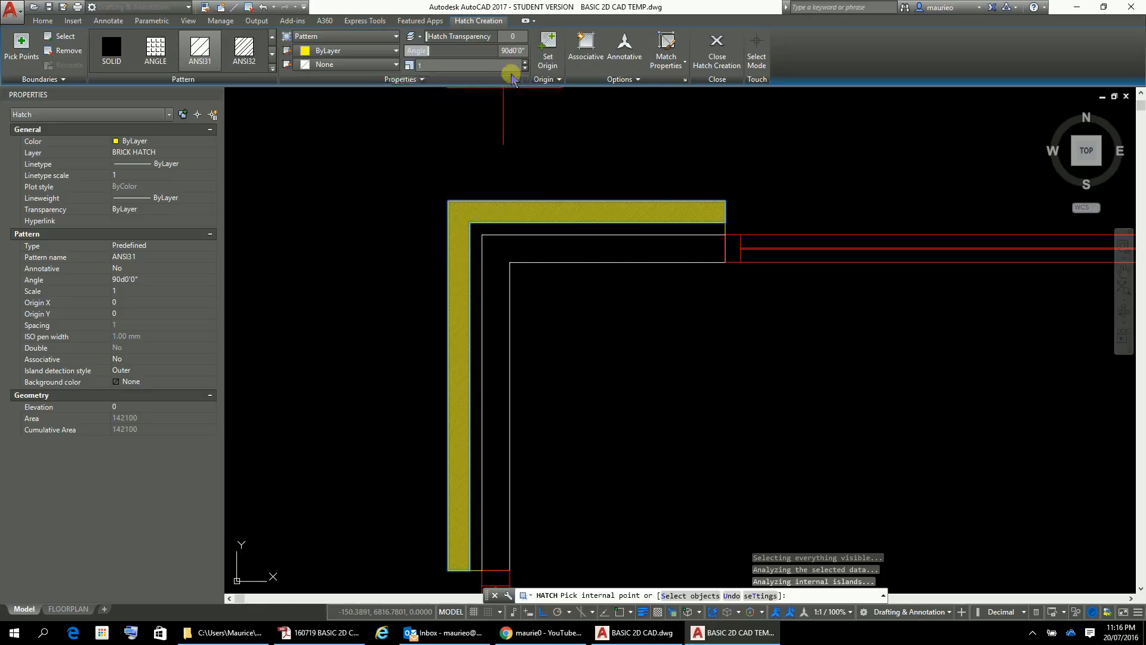
- Set the corner brick hatch's scale to 10 and finish the hatch
click(526, 70)
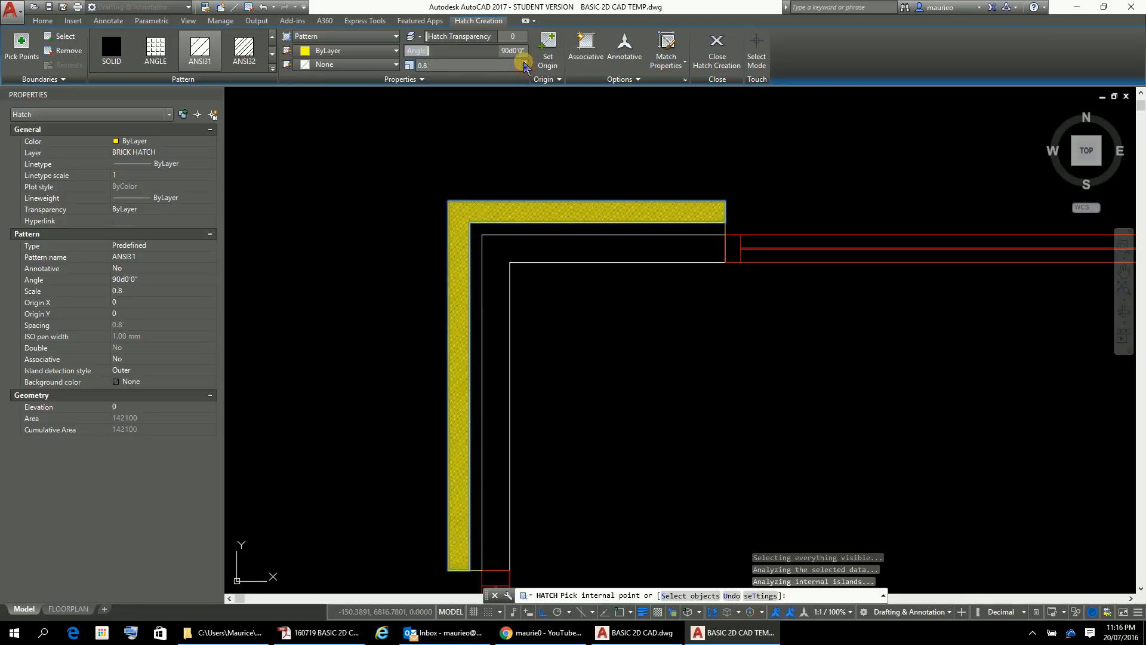
click(526, 63)
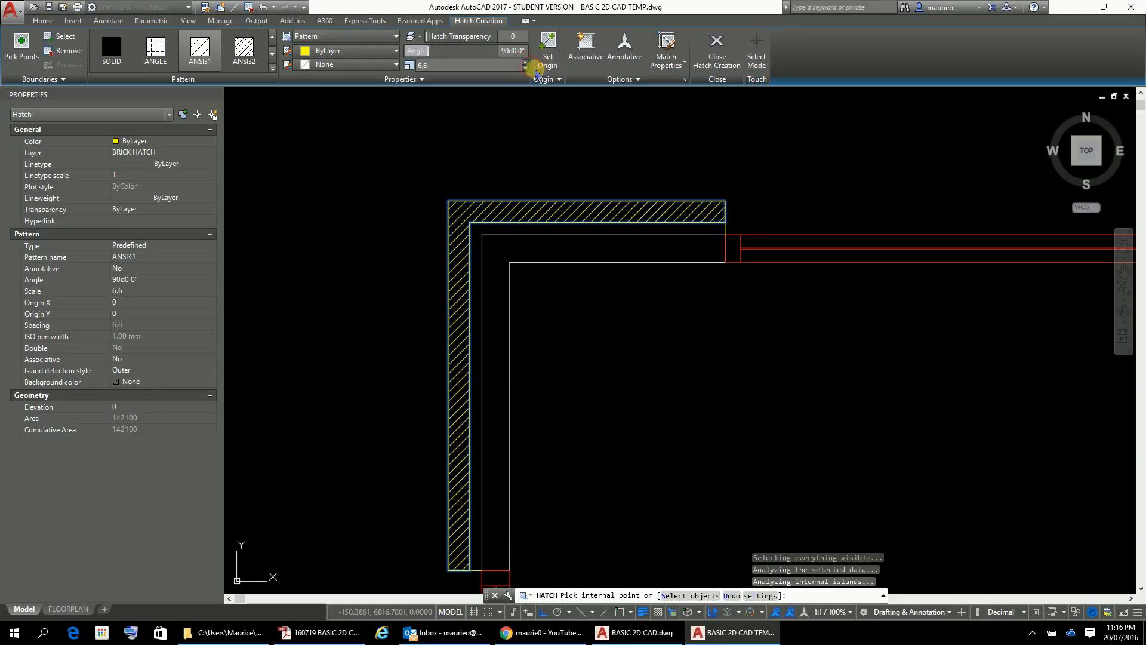
click(523, 62)
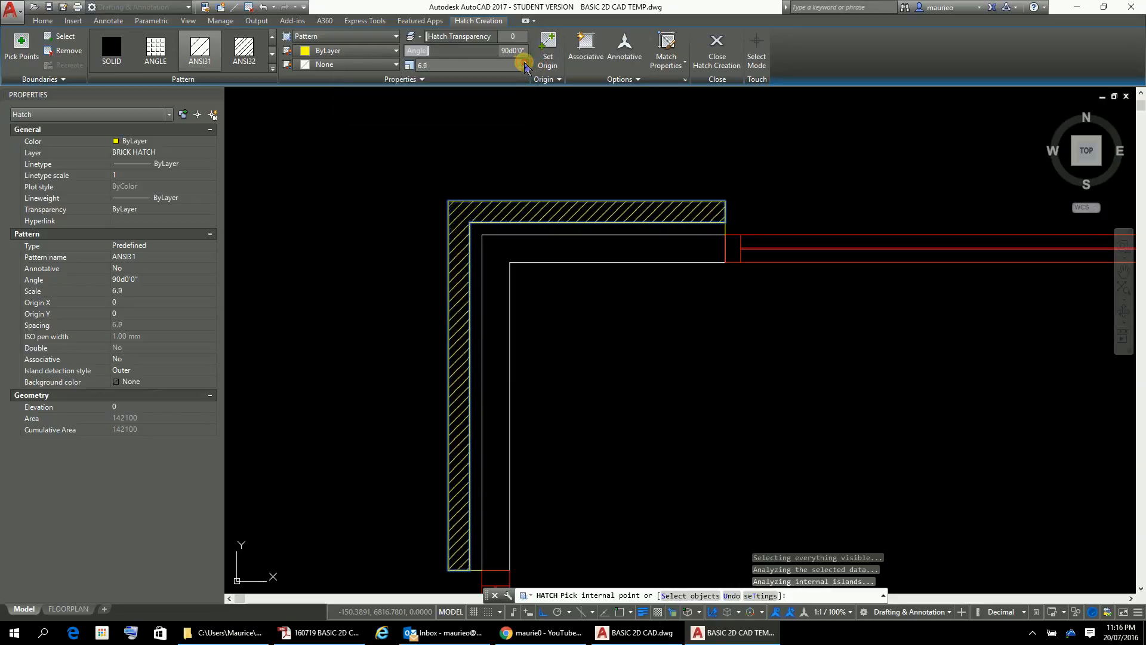
click(525, 62)
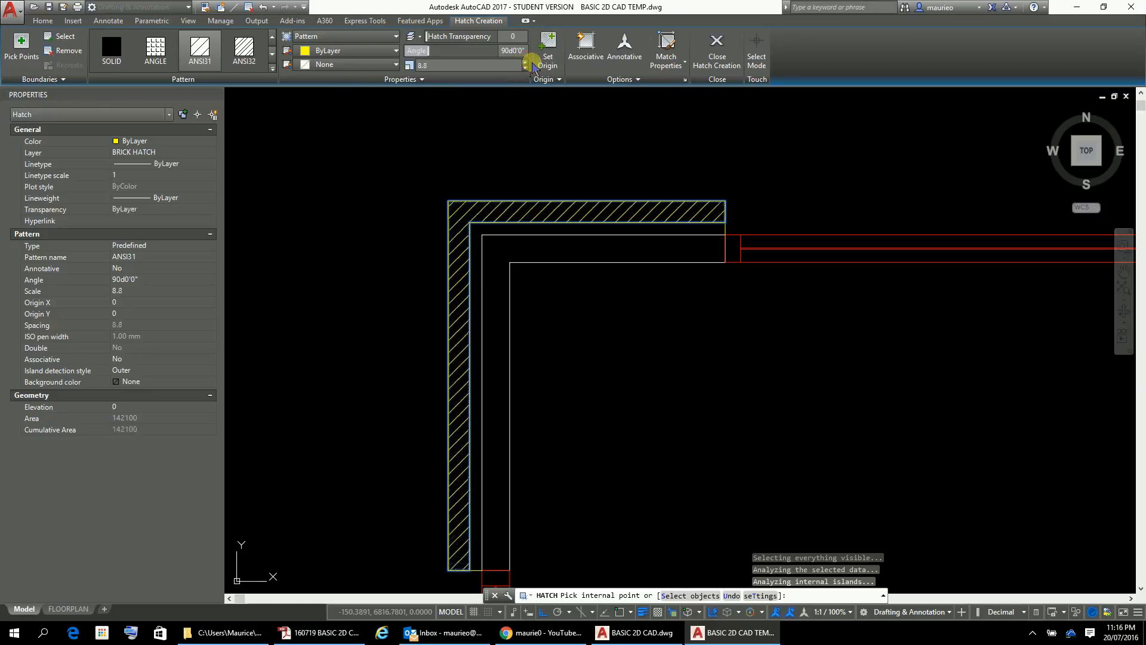
click(525, 63)
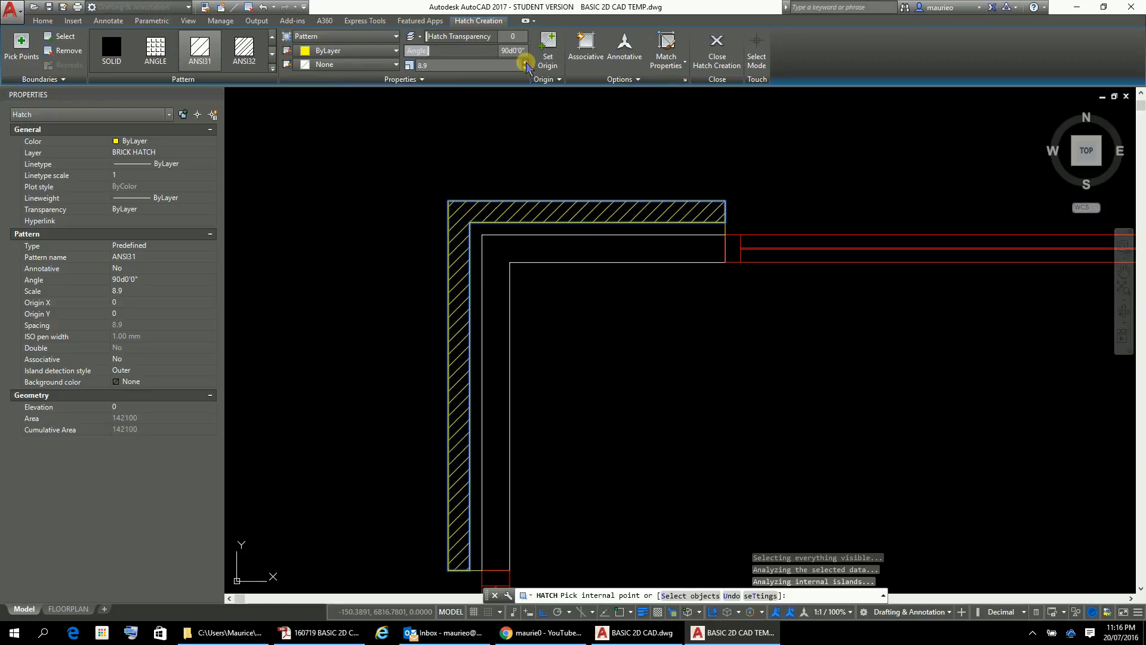
click(525, 63)
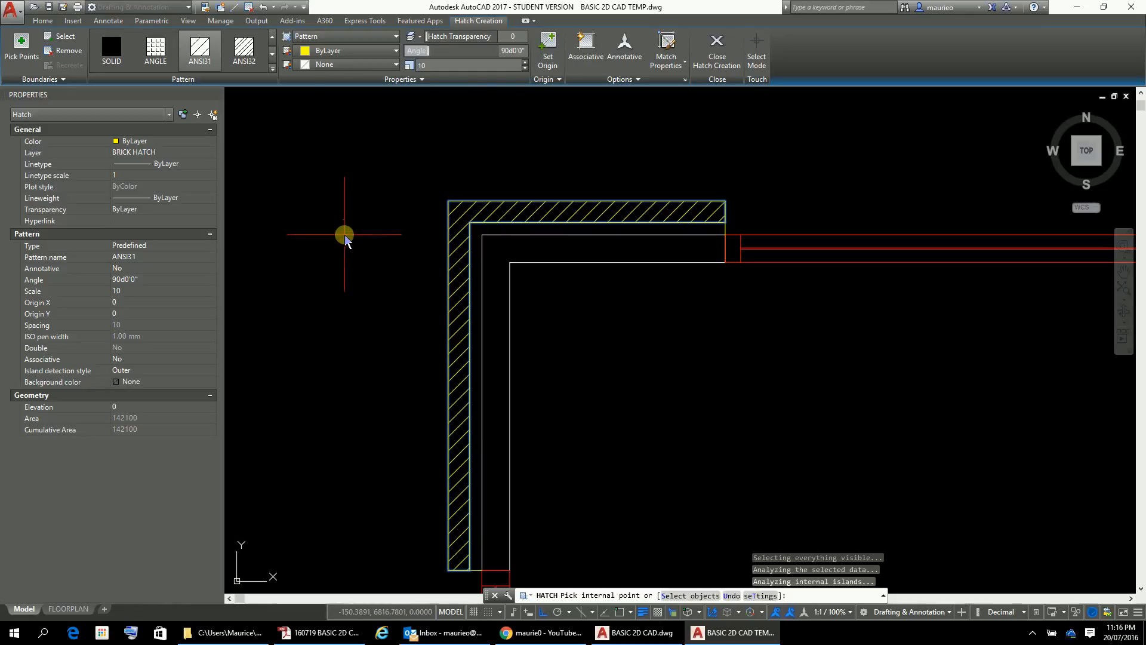
key(Return)
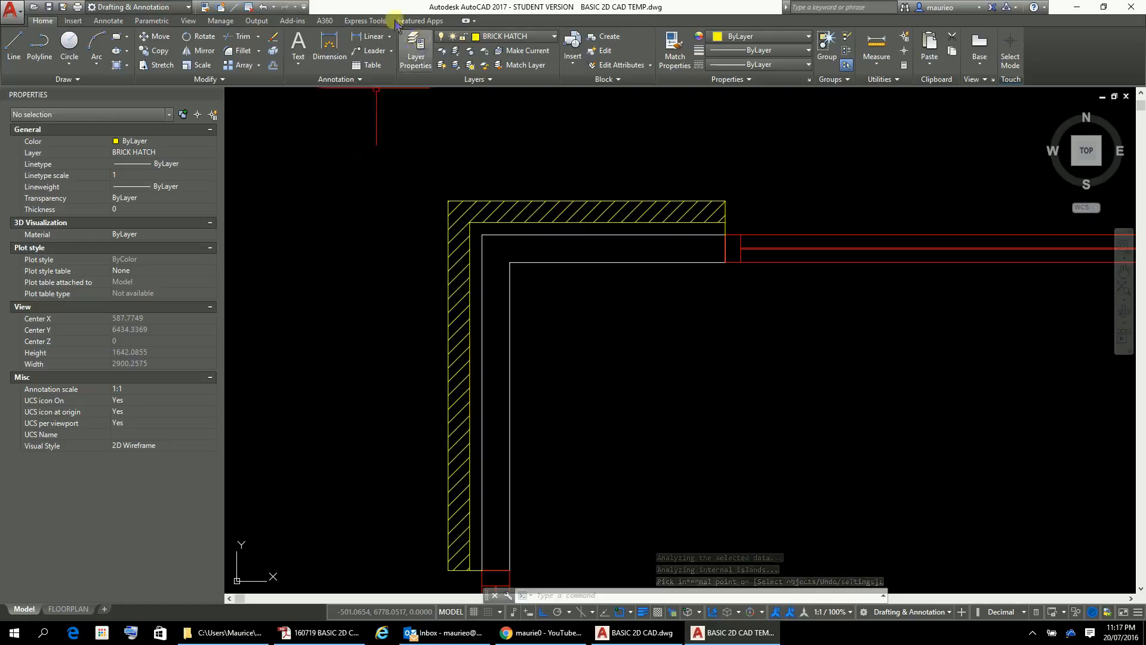
- Turn on the WALL HATCH layer
click(554, 38)
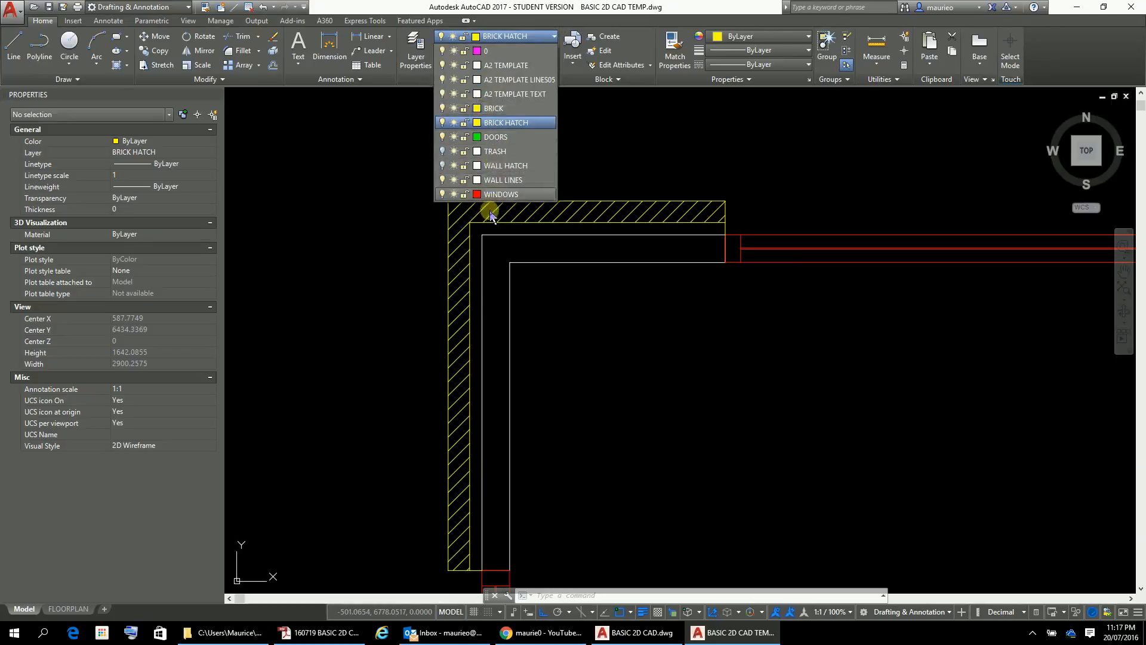
click(442, 166)
click(378, 233)
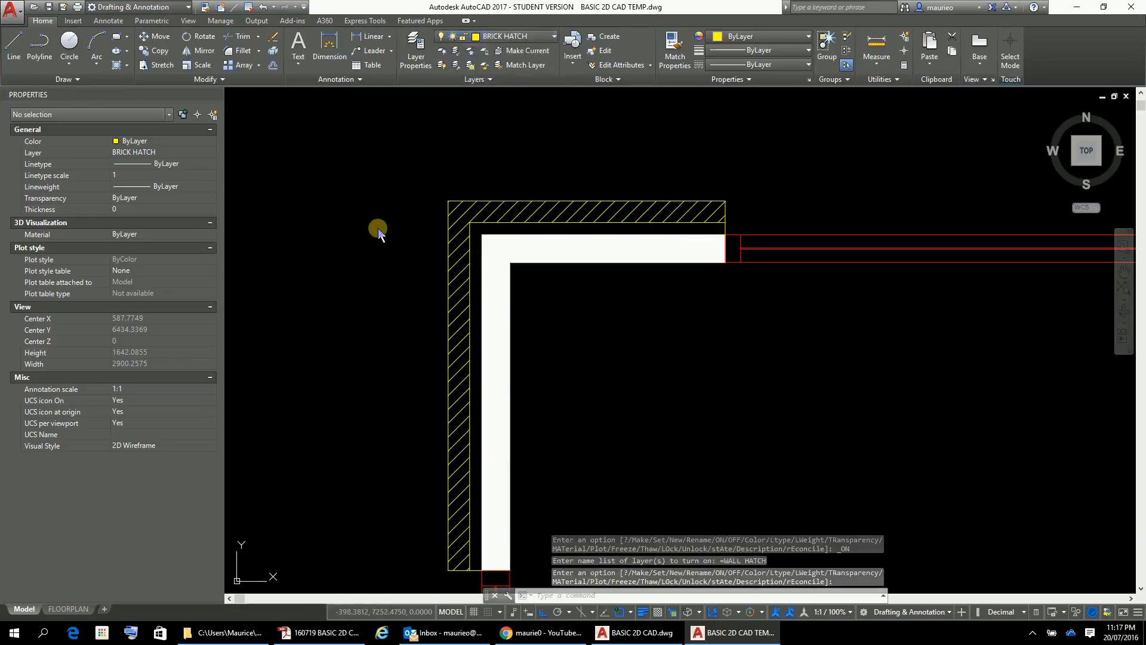
- Look over the hatched upper-left corner and the single cavity line along the upper wall between the two windows
scroll(643, 341, down, 2)
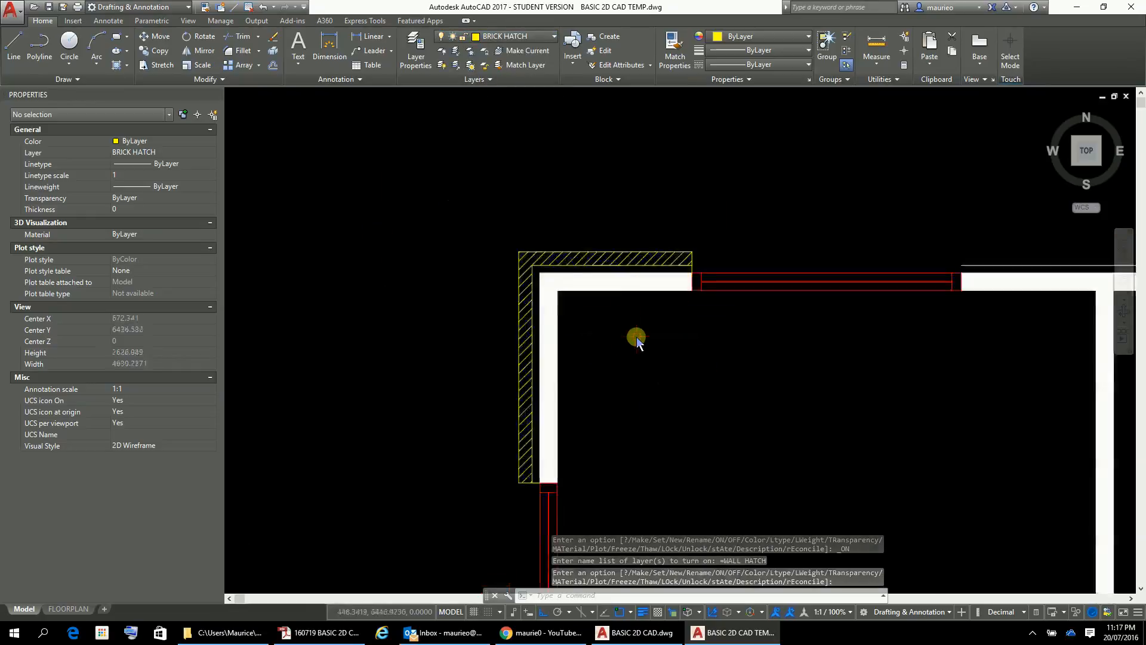
scroll(649, 342, up, 1)
mouse_move(649, 342)
middle_down()
mouse_move(542, 266)
mouse_move(606, 377)
middle_up()
scroll(554, 276, up, 3)
scroll(537, 263, down, 2)
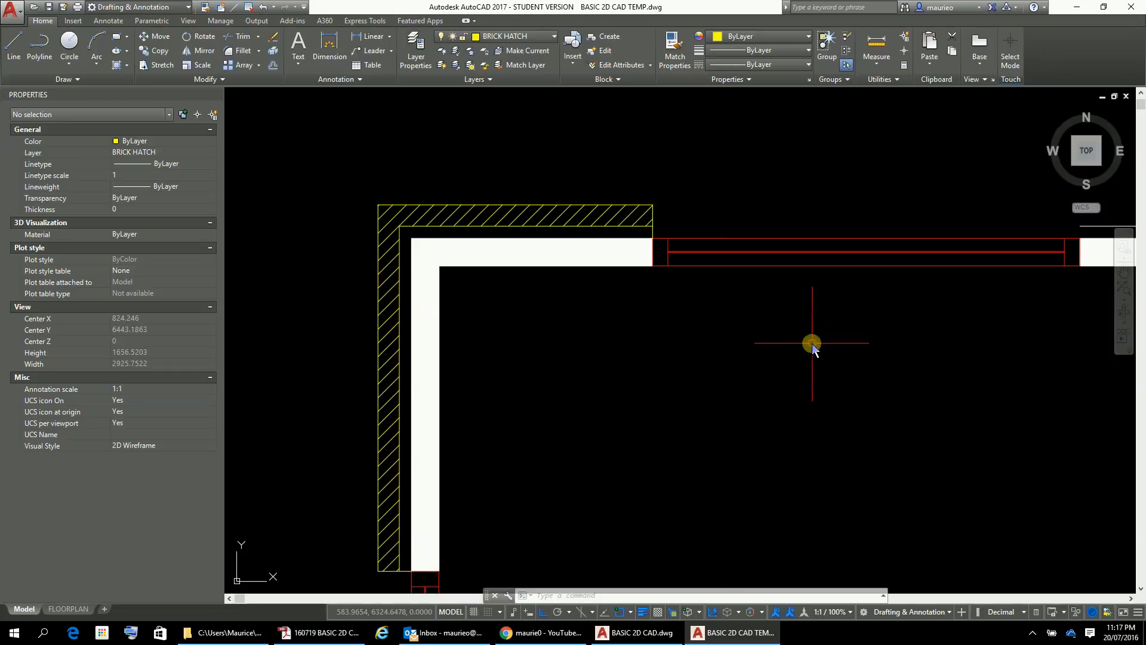
scroll(805, 353, down, 1)
scroll(872, 422, up, 1)
middle_drag(871, 422, 546, 378)
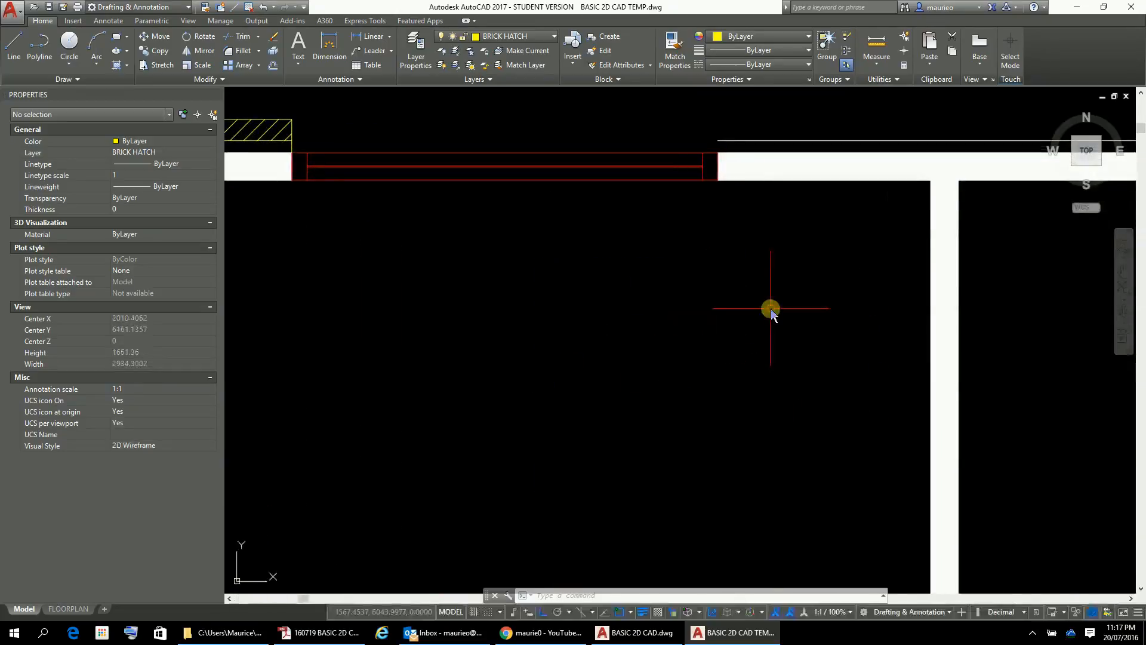
scroll(771, 309, down, 3)
scroll(729, 430, up, 2)
scroll(720, 312, up, 3)
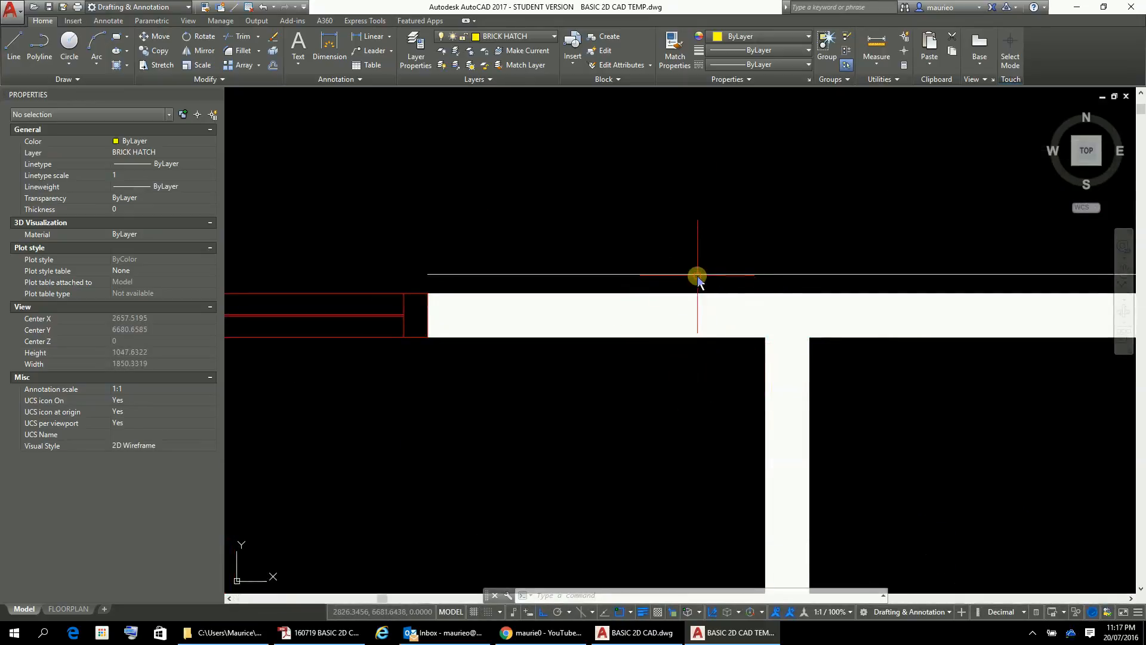
scroll(588, 388, down, 4)
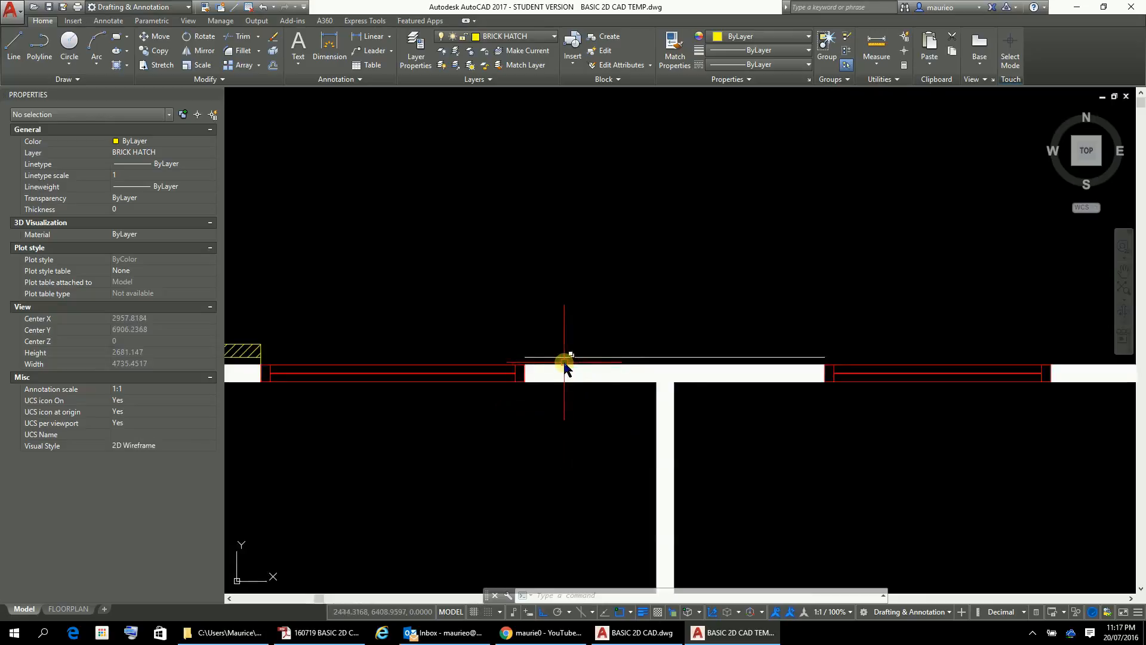
scroll(568, 363, up, 6)
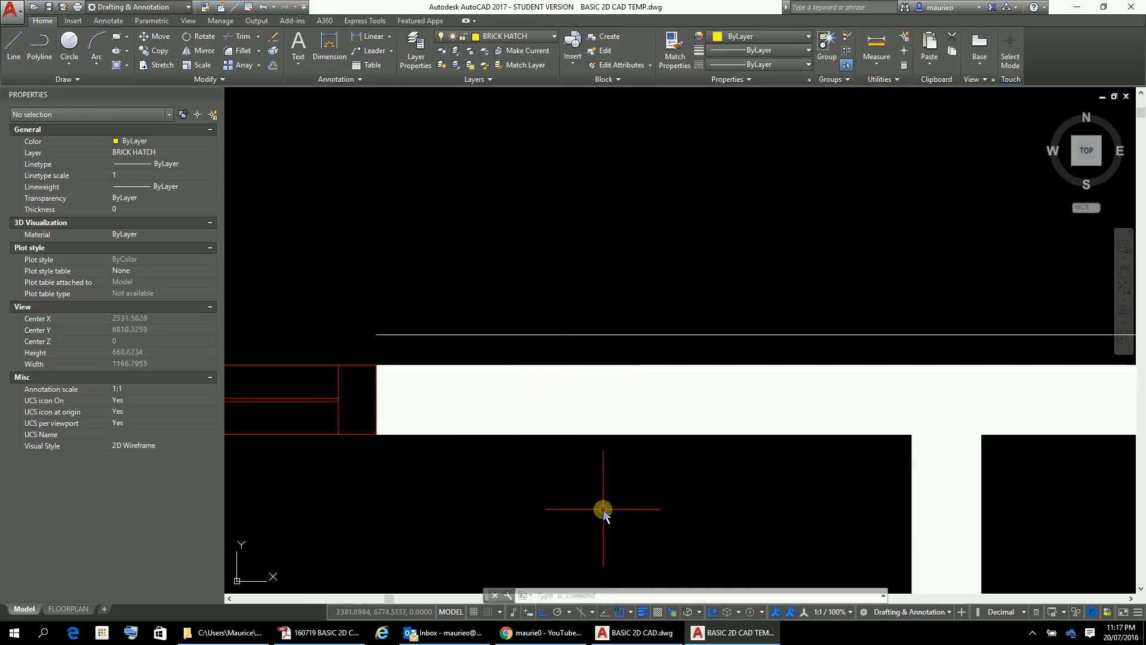
scroll(627, 509, down, 4)
middle_drag(650, 506, 627, 512)
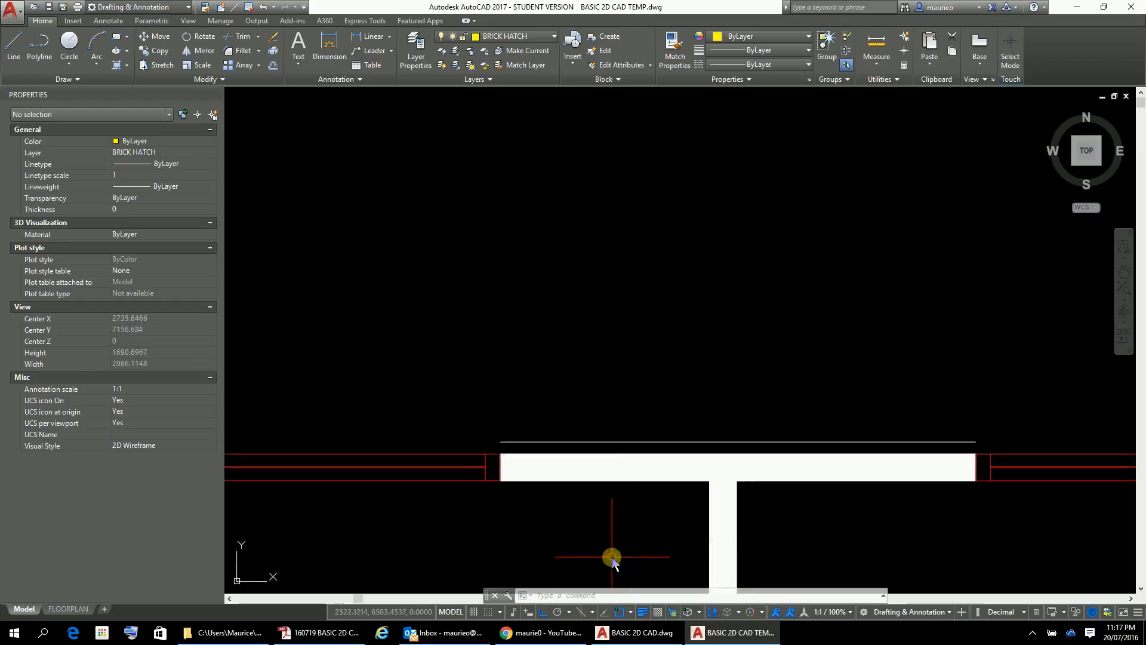
- Offset the cavity line above the upper wall section between the two windows outward by 70 mm
text(o)
key(Return)
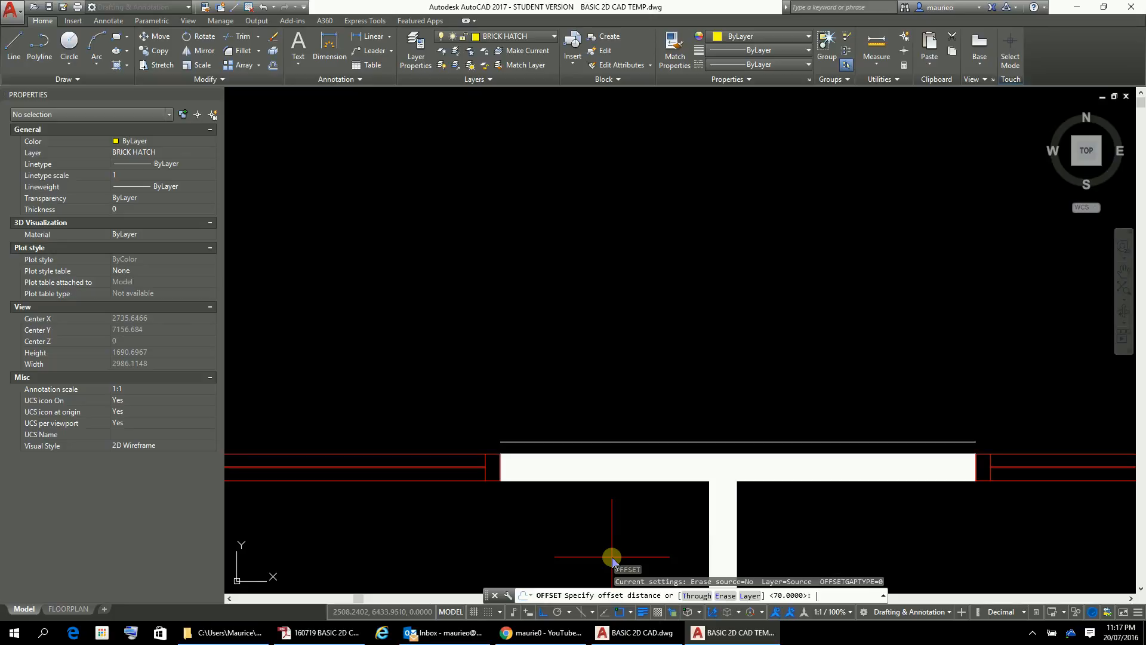
key(Return)
click(576, 469)
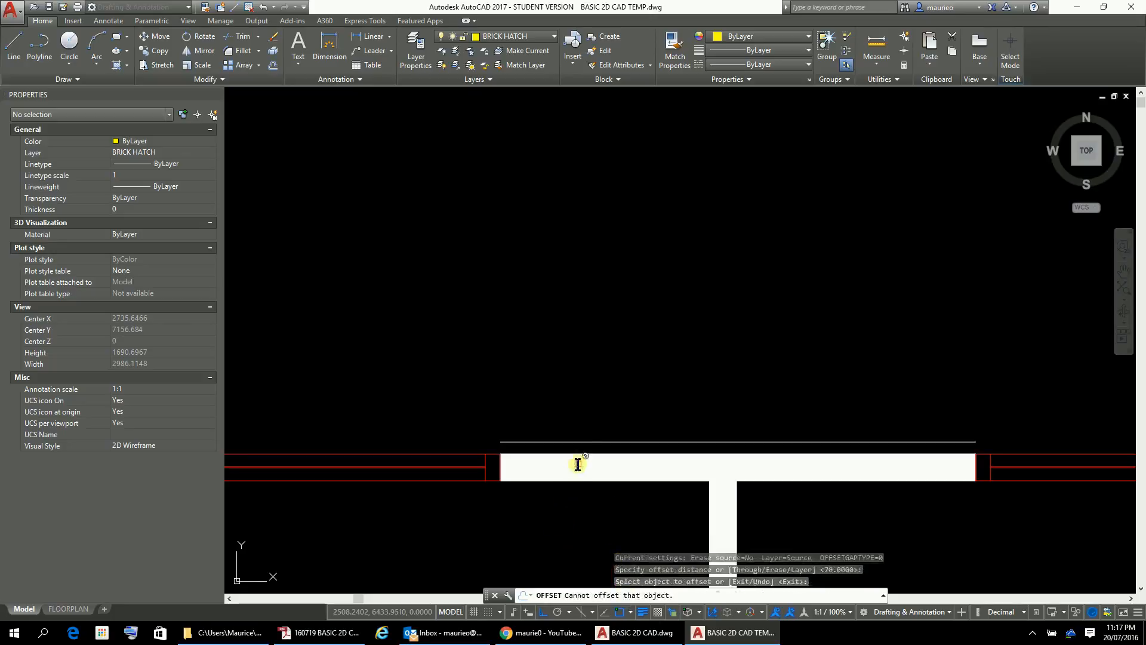
click(579, 442)
click(578, 422)
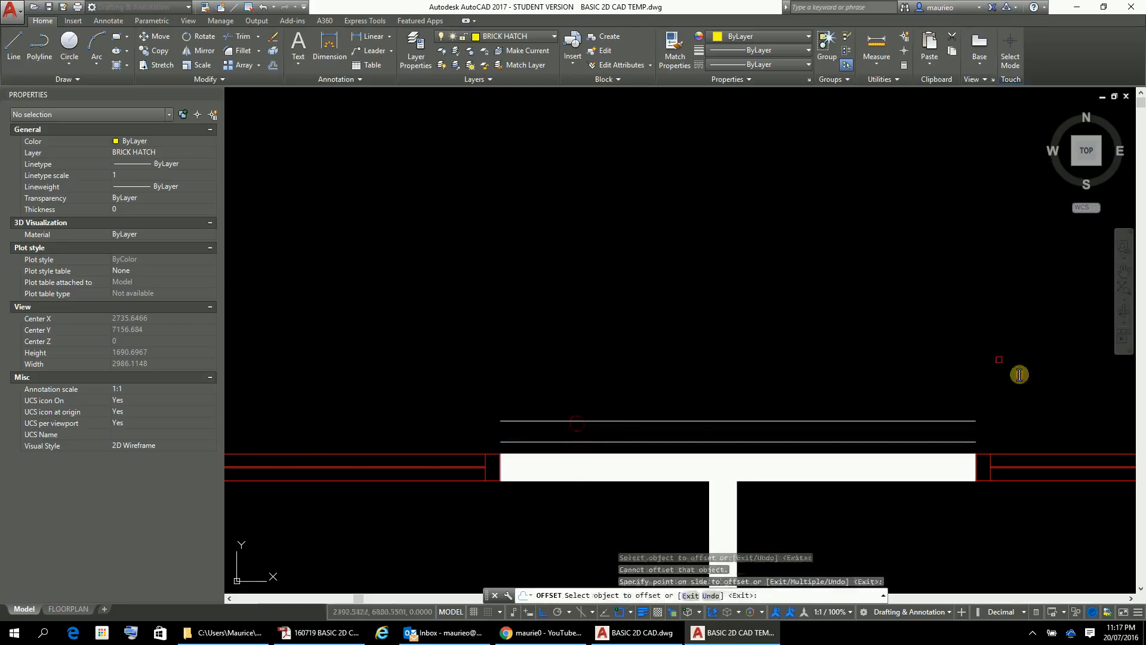
key(Return)
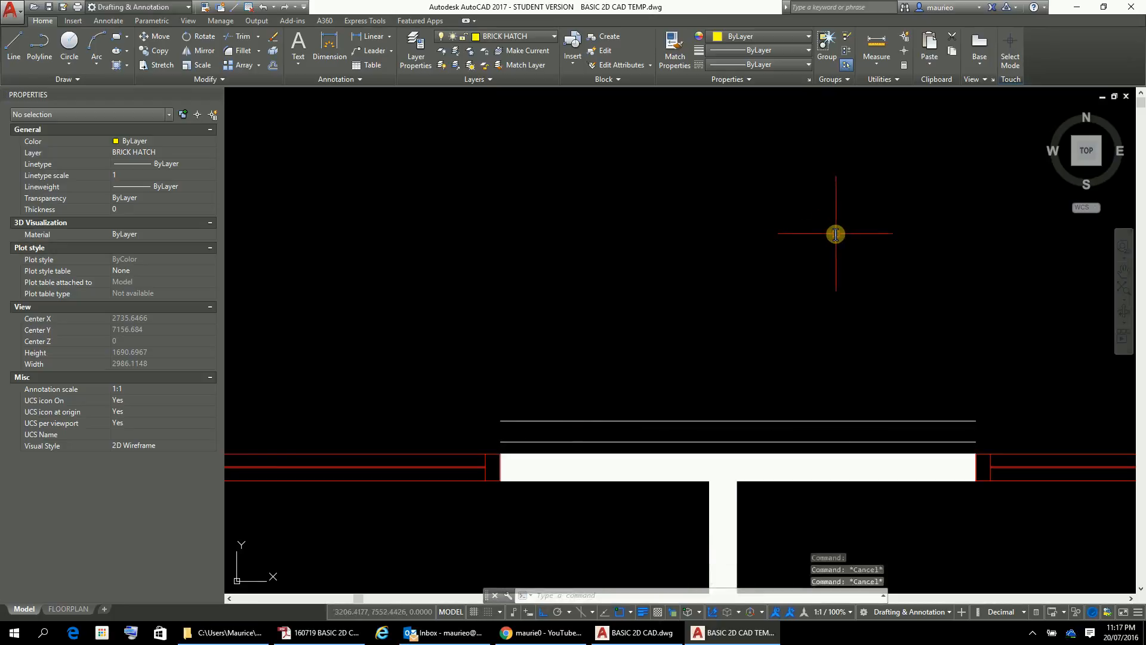
- Draw short lines closing both ends of the brick strip above the wall section between the two windows
text(l)
key(Return)
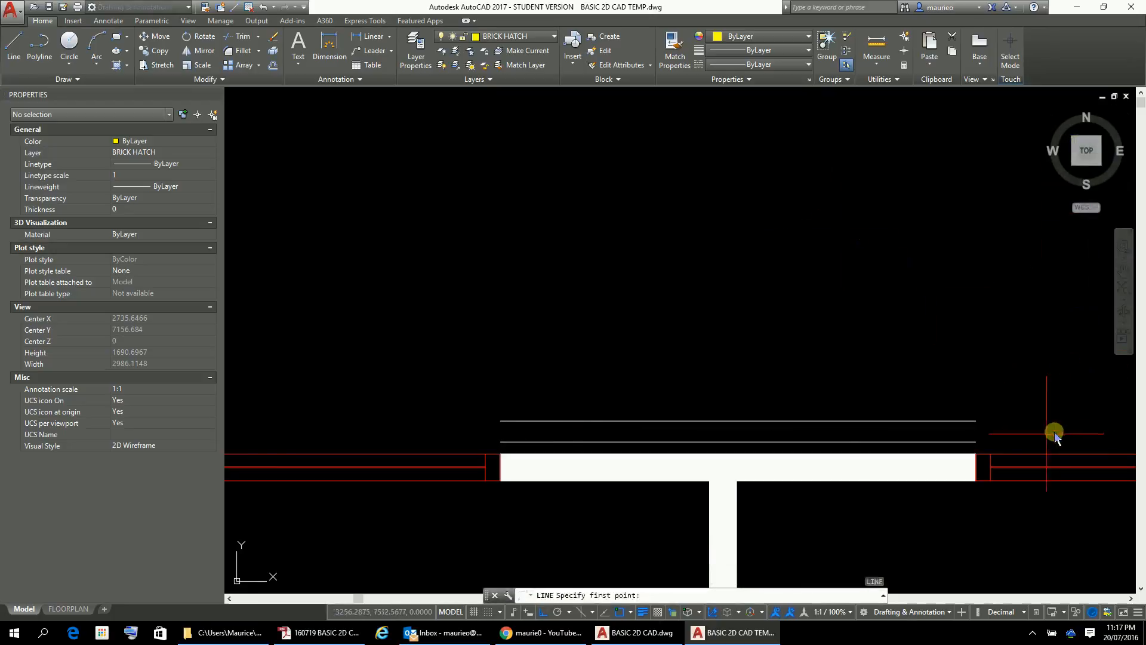
click(977, 420)
click(980, 443)
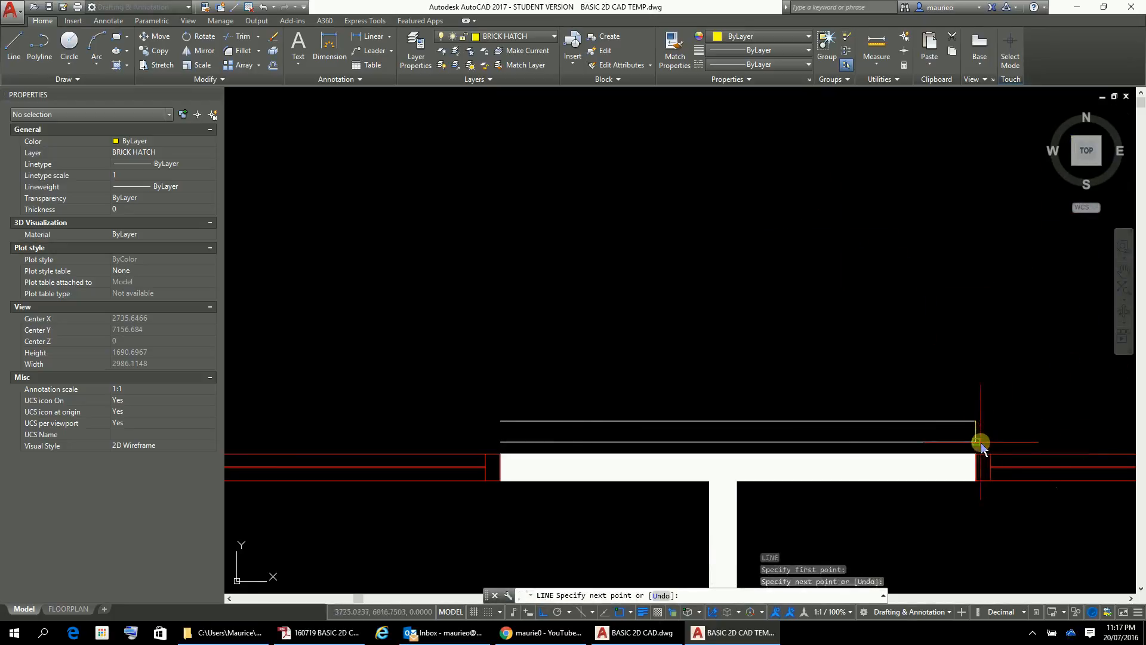
key(Escape)
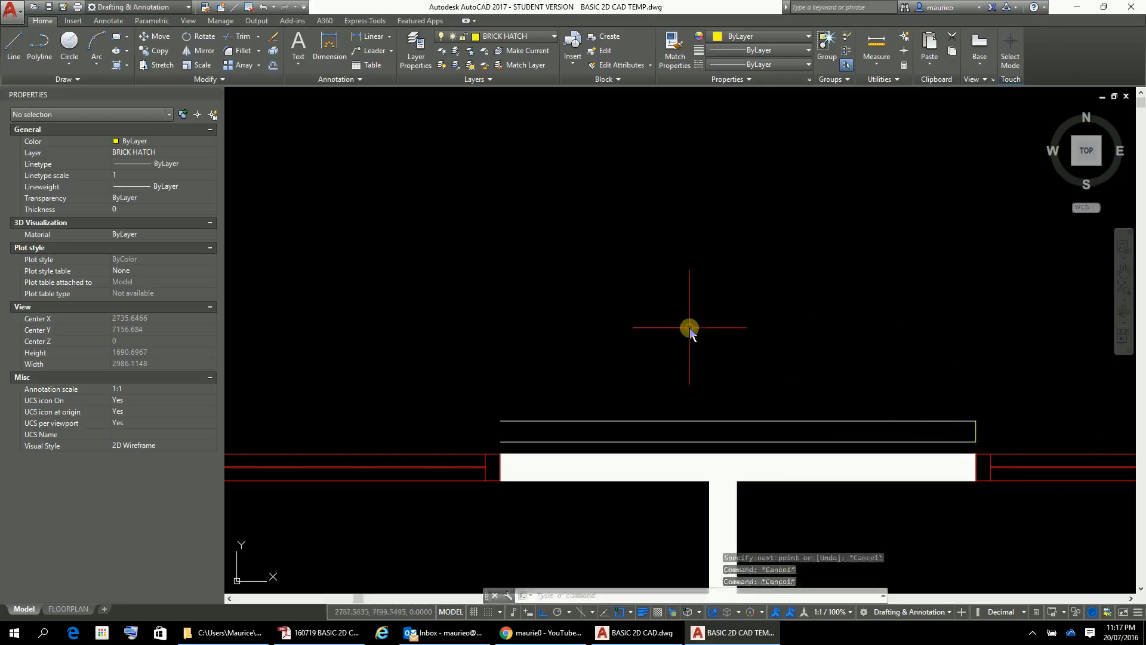
key(space)
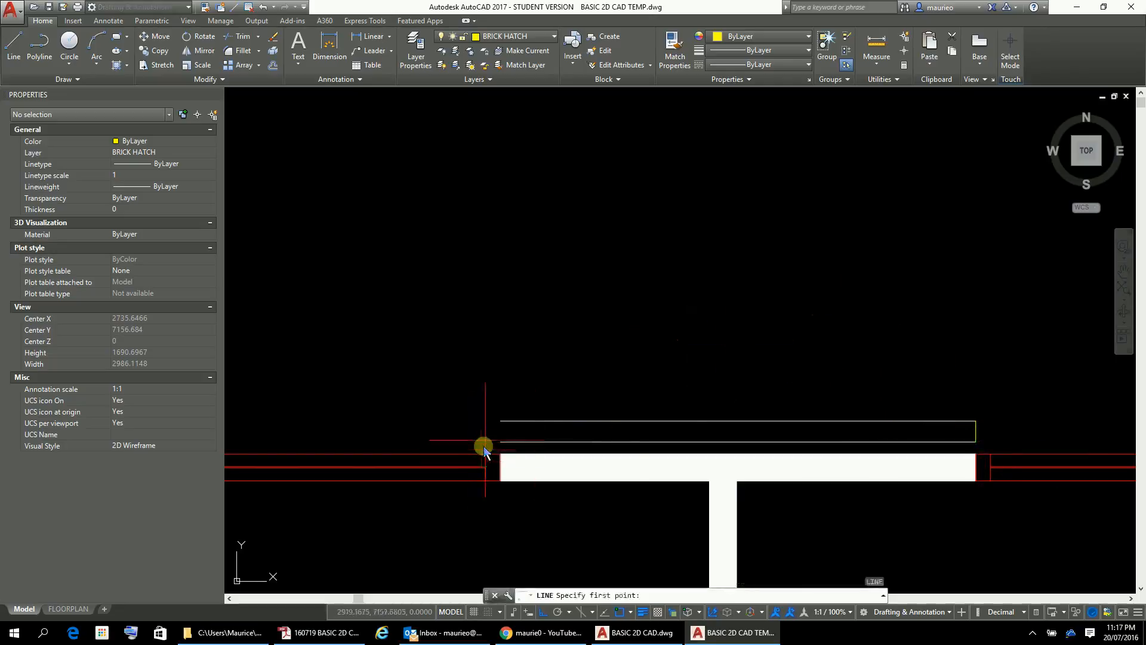
click(500, 421)
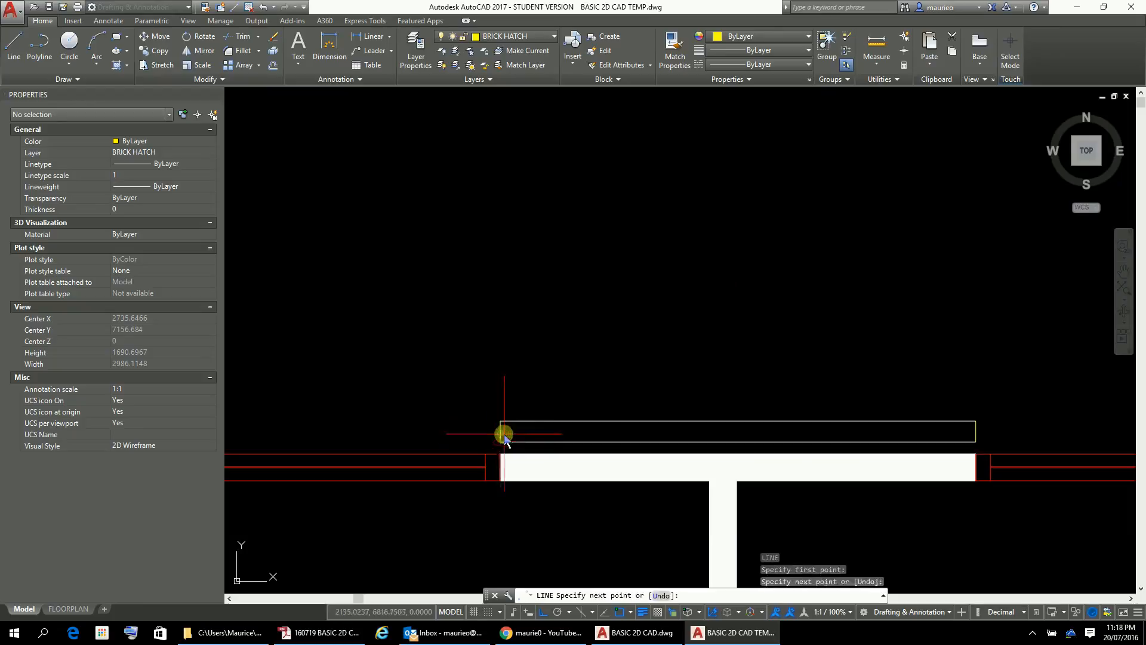
click(501, 443)
key(Escape)
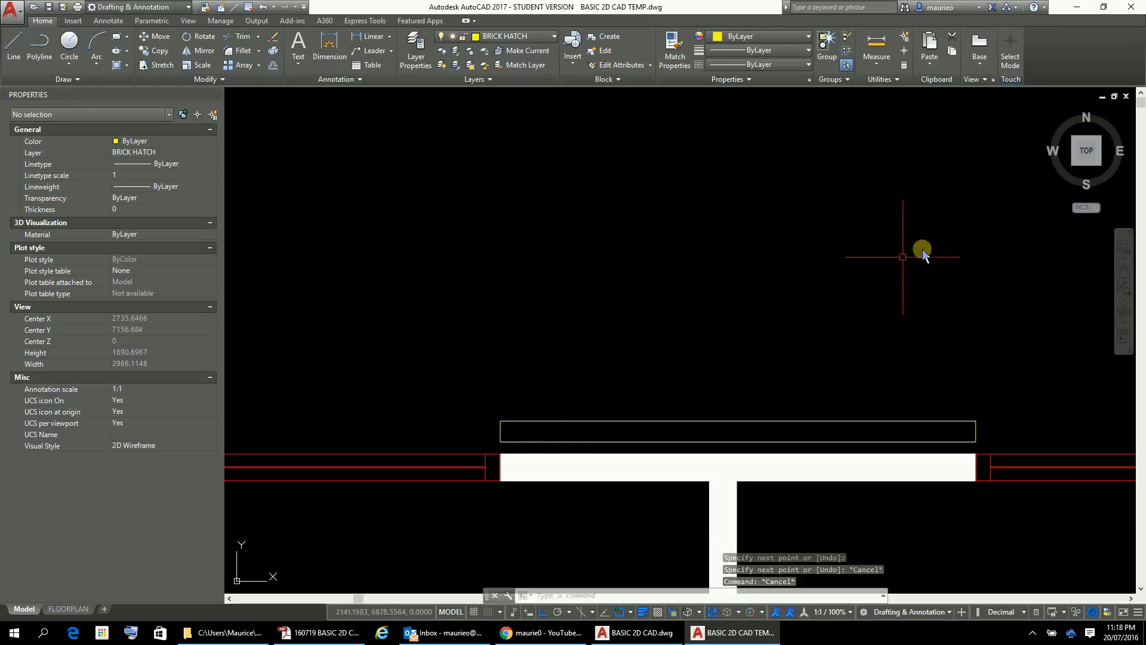
- Move the four outline lines of the brick strip between the two upper windows to the BRICK layer
click(1003, 386)
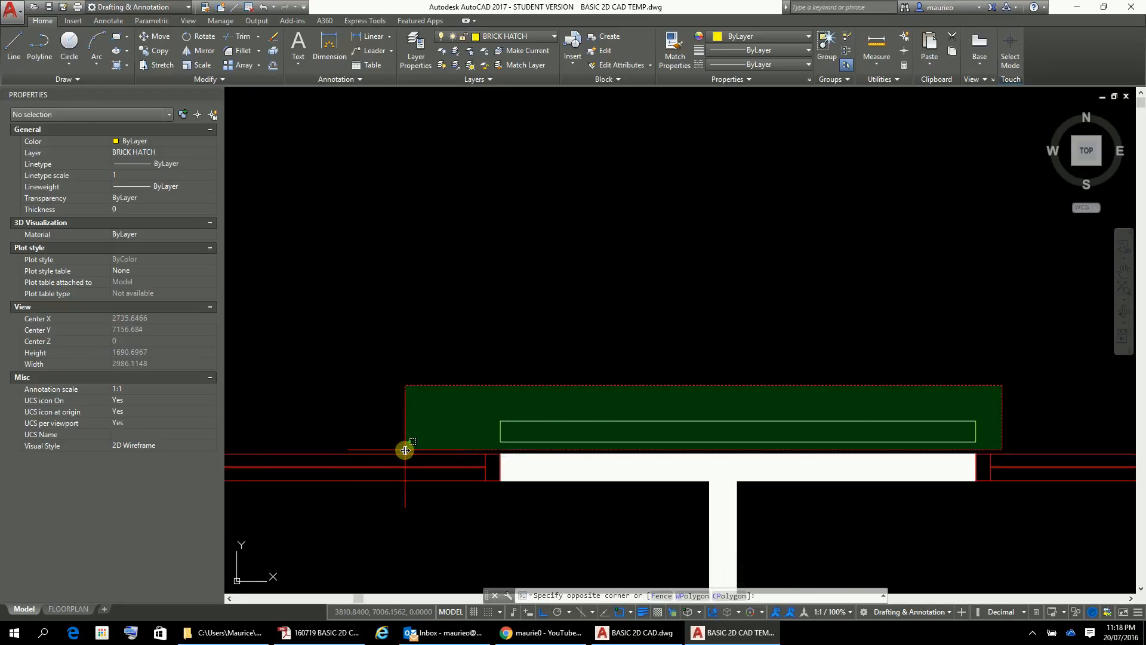
click(406, 450)
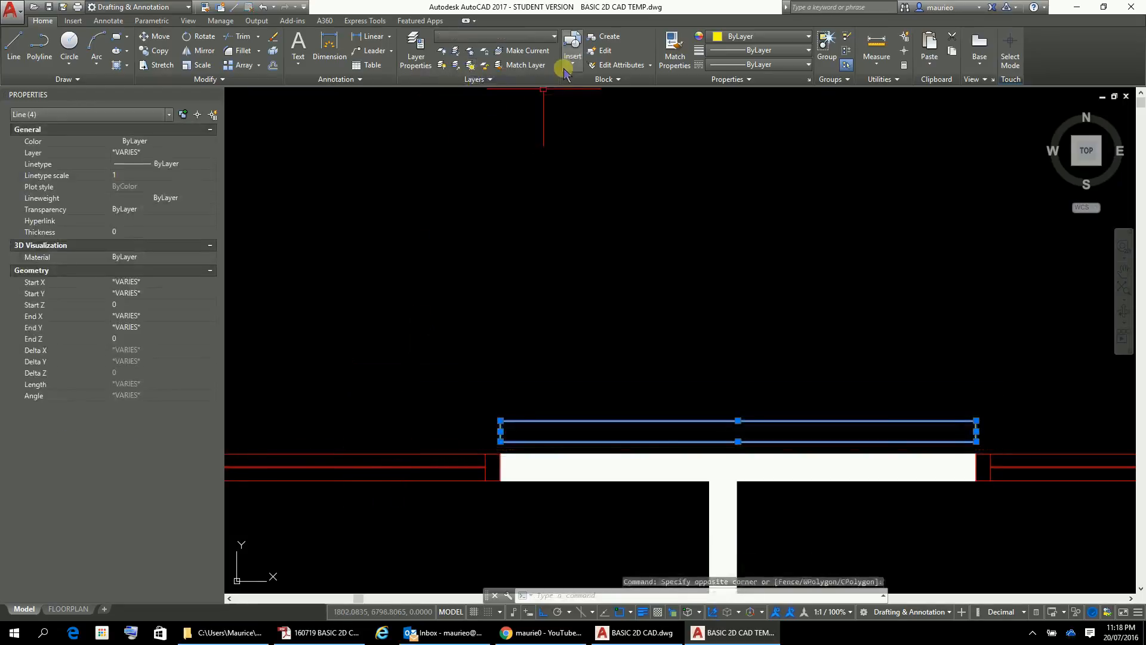
click(541, 36)
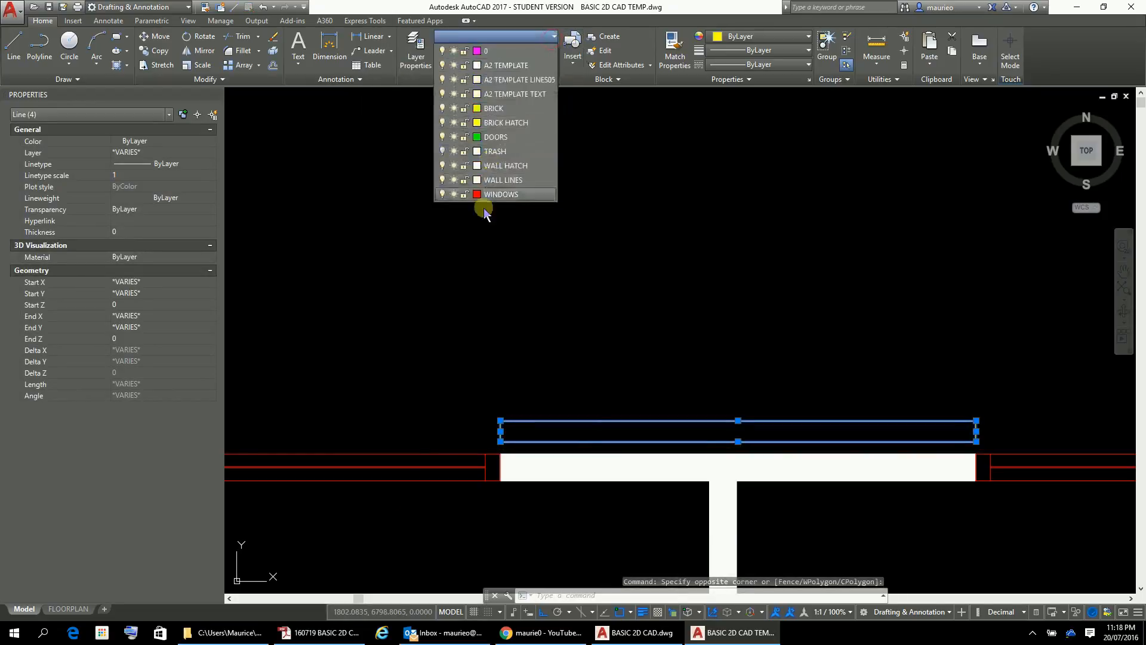
click(487, 108)
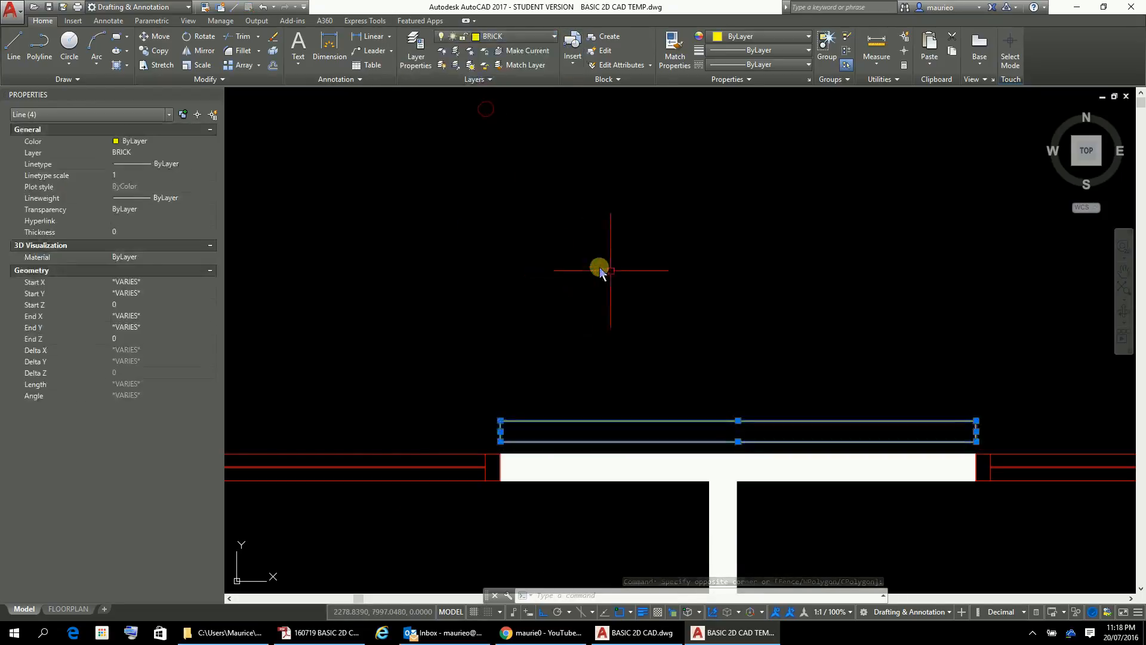
key(Escape)
key(Escape)
key(Escape)
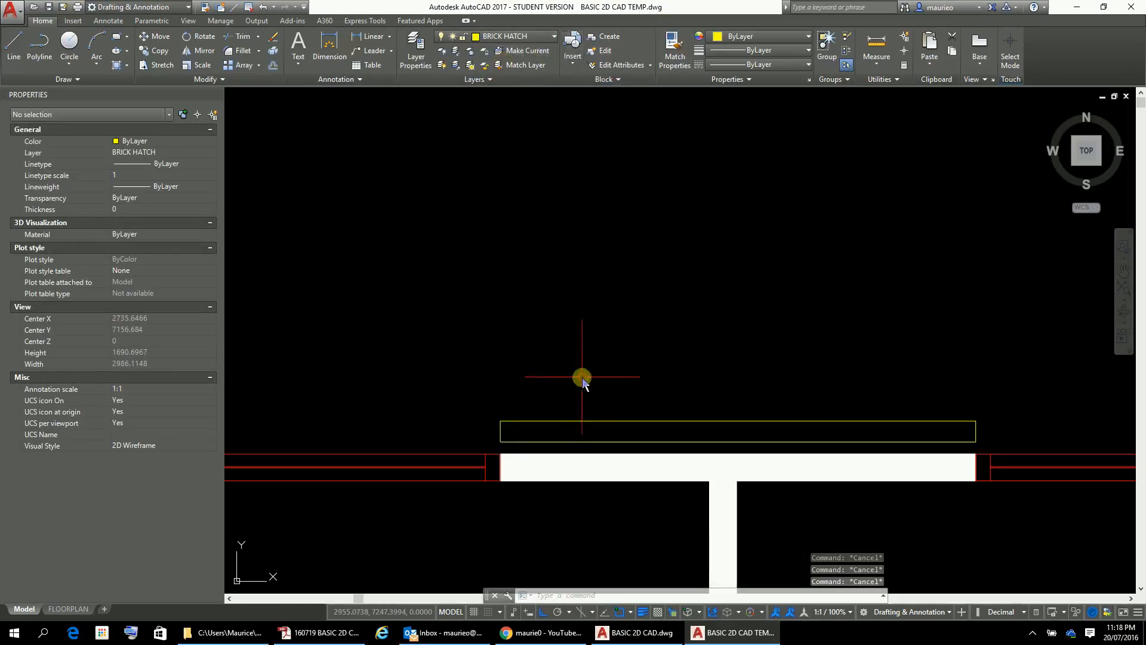
- Make BRICK the current layer
click(553, 37)
click(493, 110)
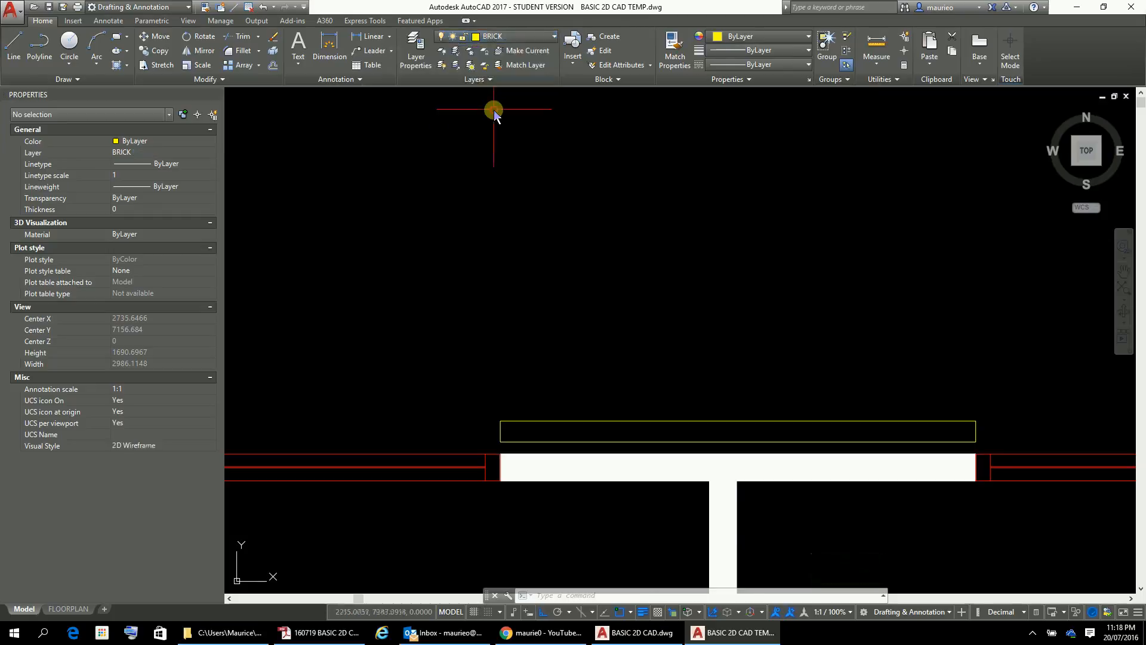
click(650, 381)
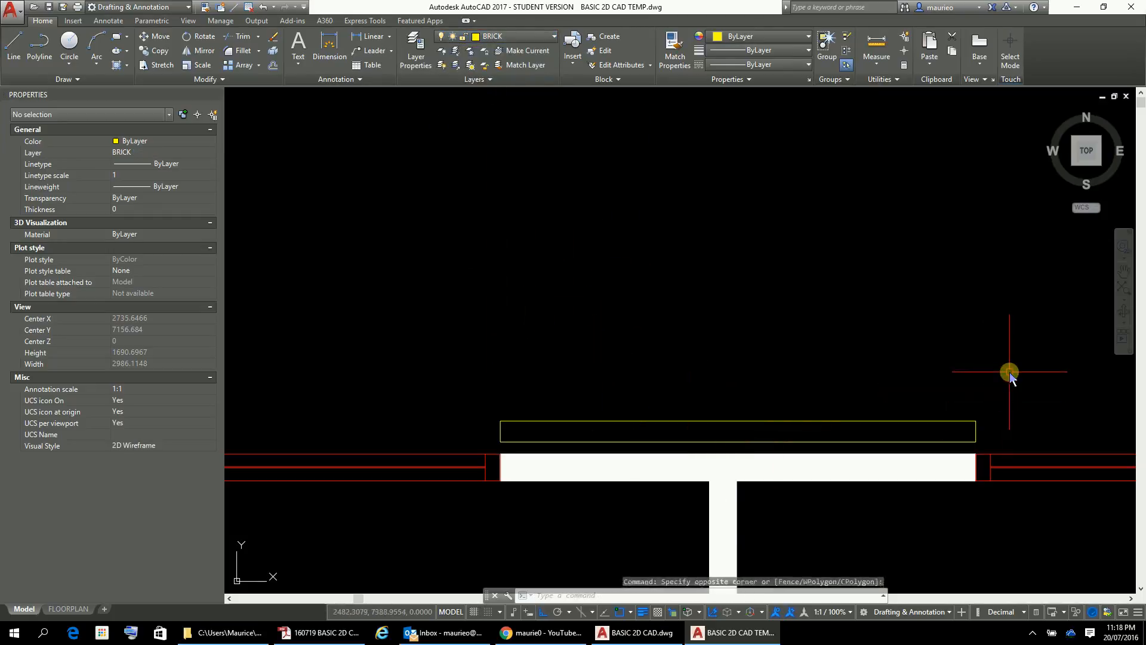
- Draw short lines across the cavity from the brick strip to the wall at both ends of the section between the windows
text(L)
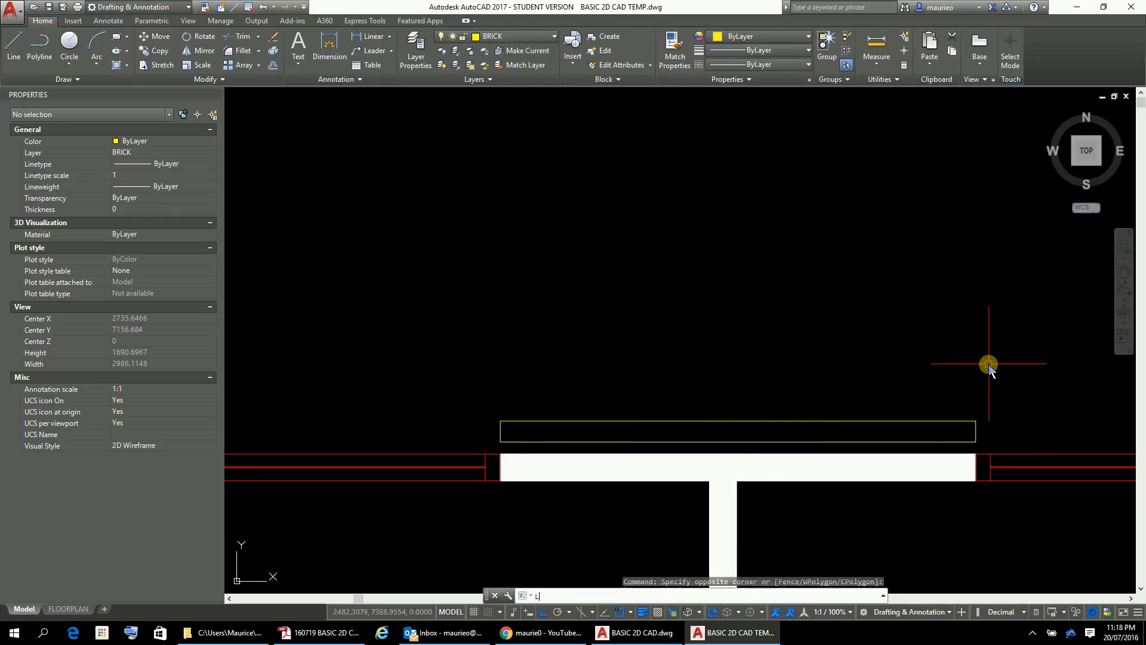
key(Return)
click(980, 443)
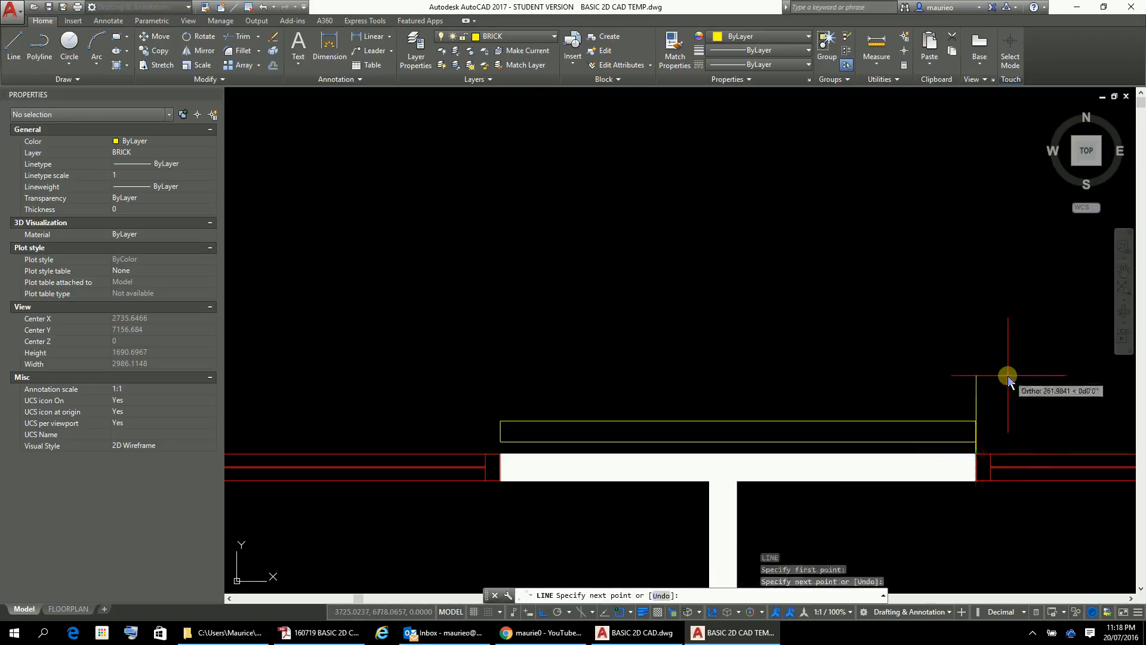
key(Escape)
key(Escape)
key(Escape)
text(L)
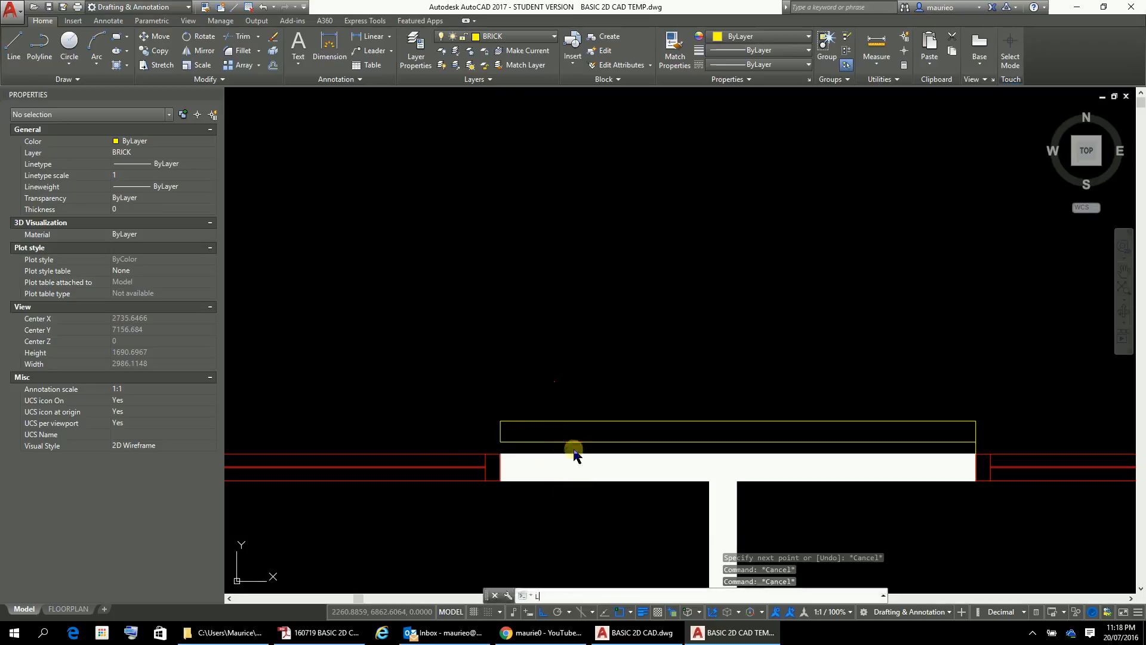
key(Return)
click(501, 444)
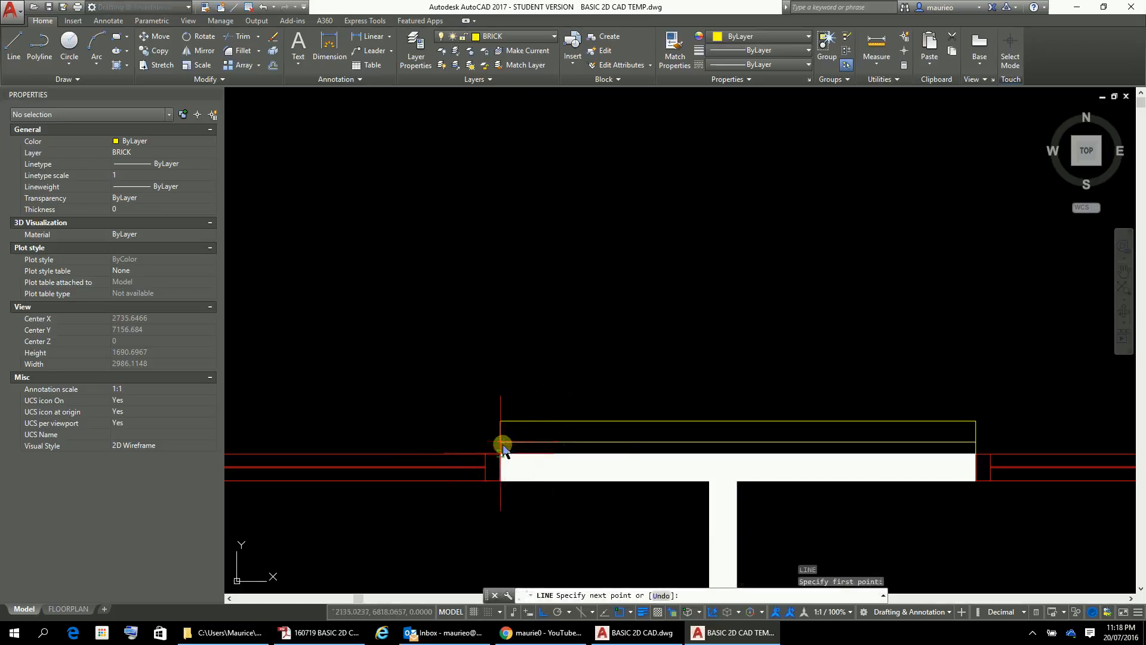
key(Escape)
key(Escape)
key(Escape)
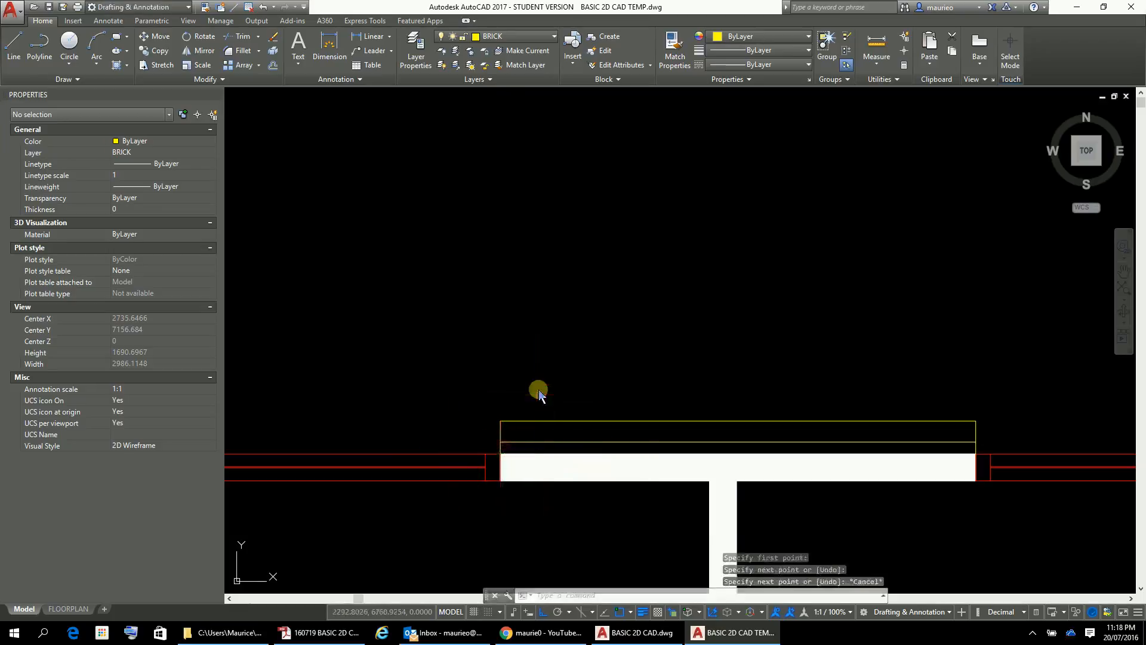
- Draw a line along the outer brick face across the upper-left window, from the hatched corner brick to the unhatched strip
scroll(752, 239, down, 4)
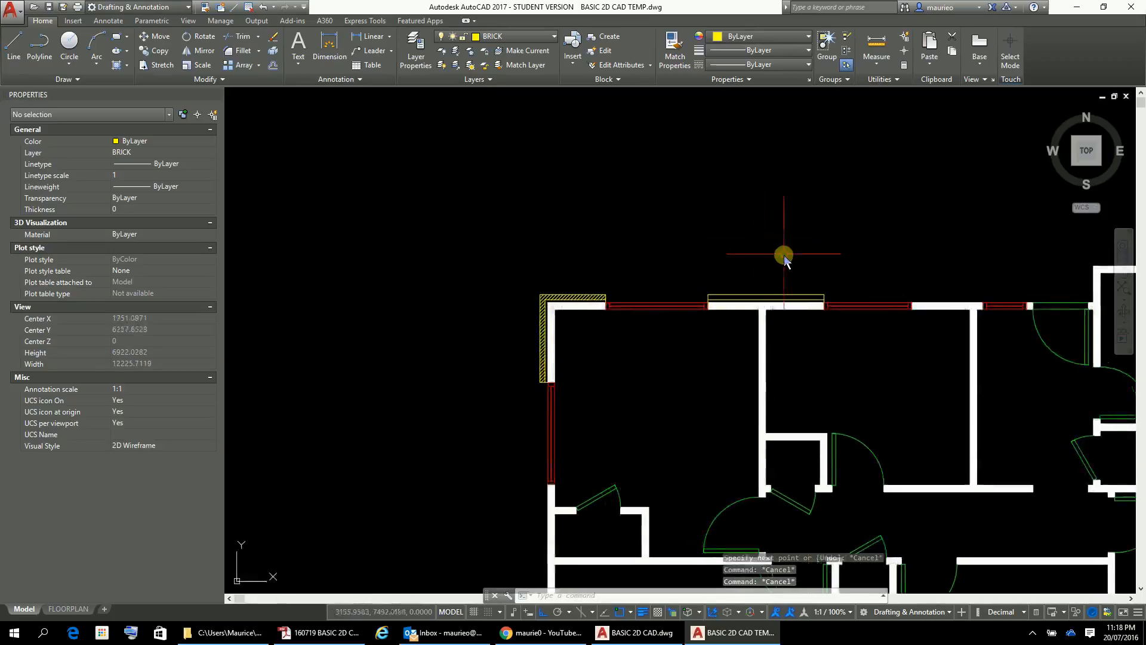
scroll(645, 296, up, 6)
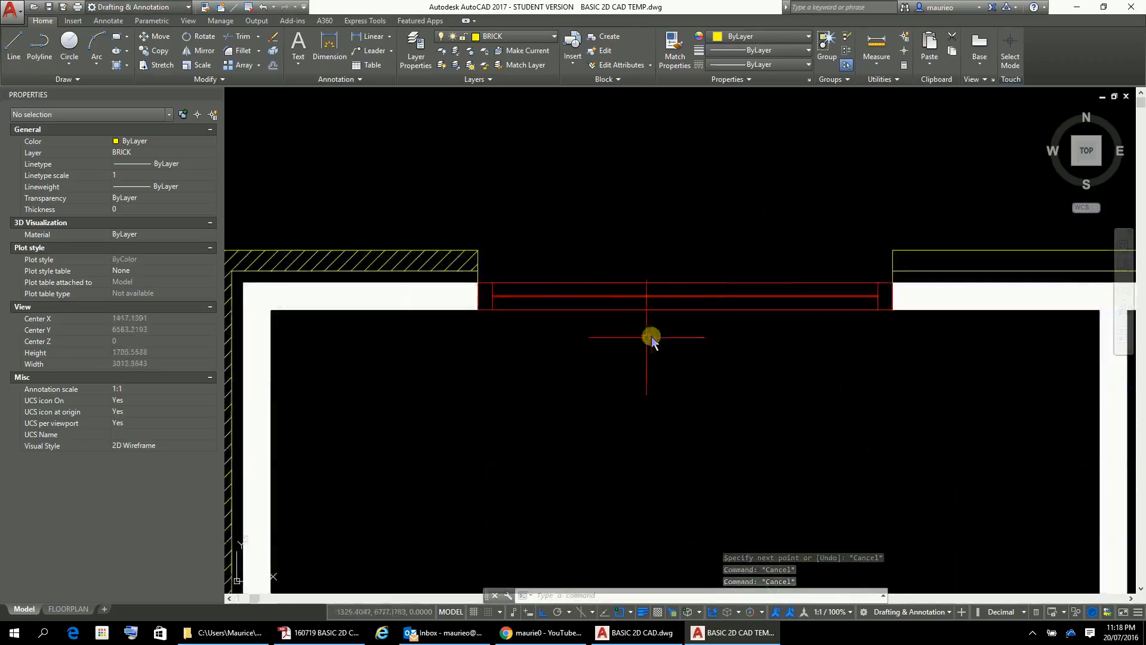
text(l)
key(Return)
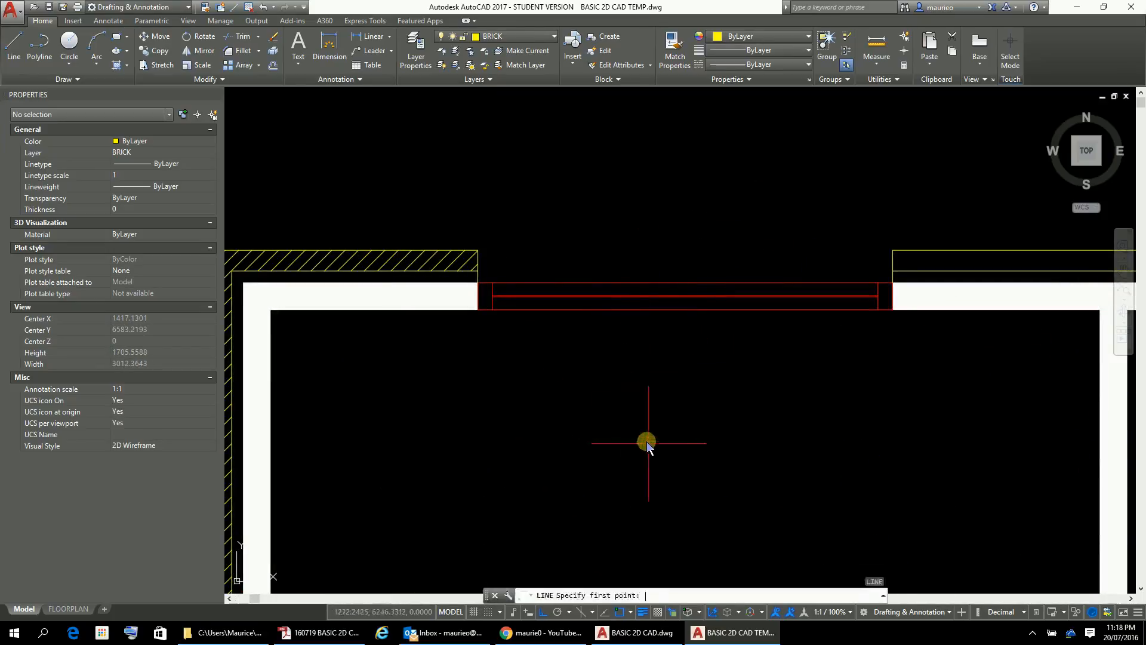
click(479, 250)
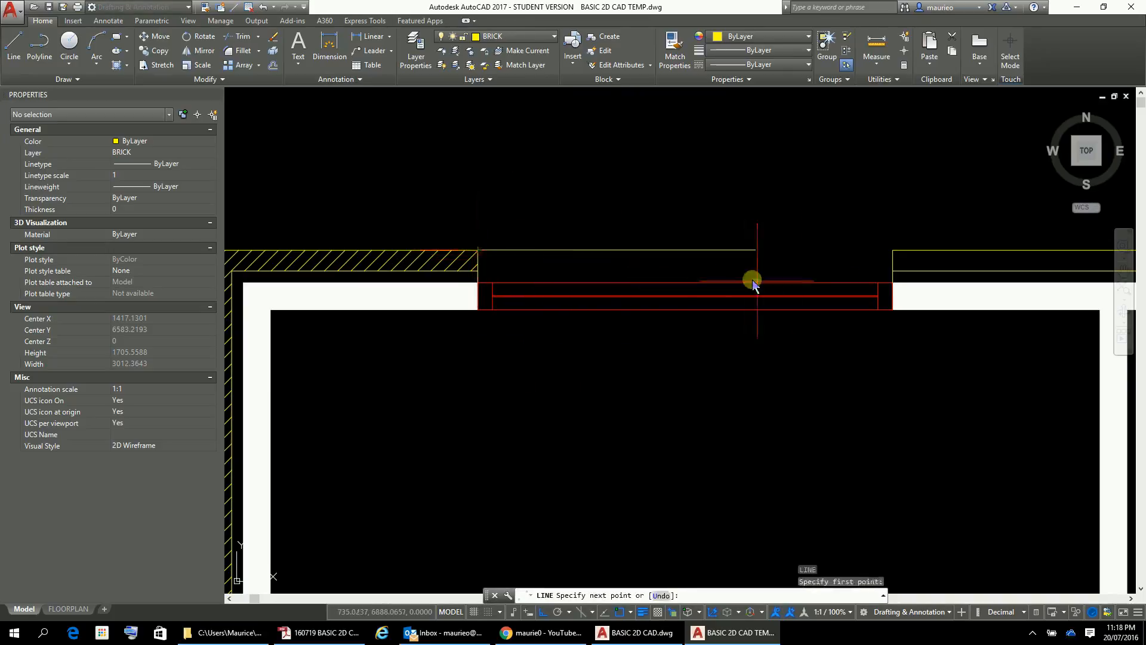
click(894, 250)
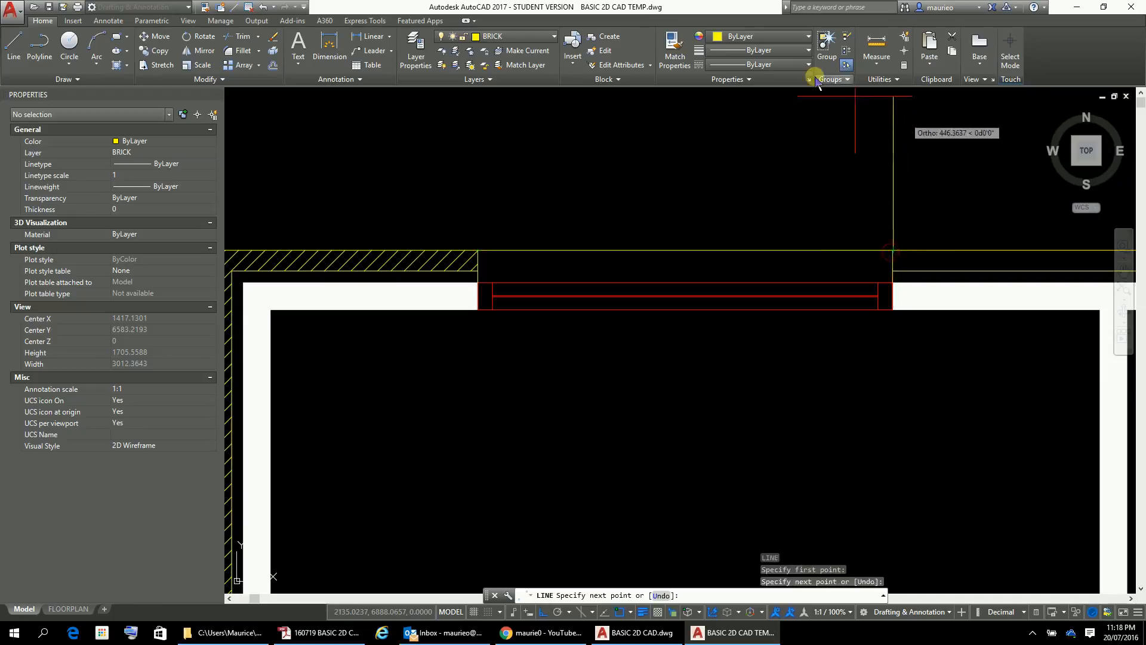
key(Escape)
key(Escape)
key(Escape)
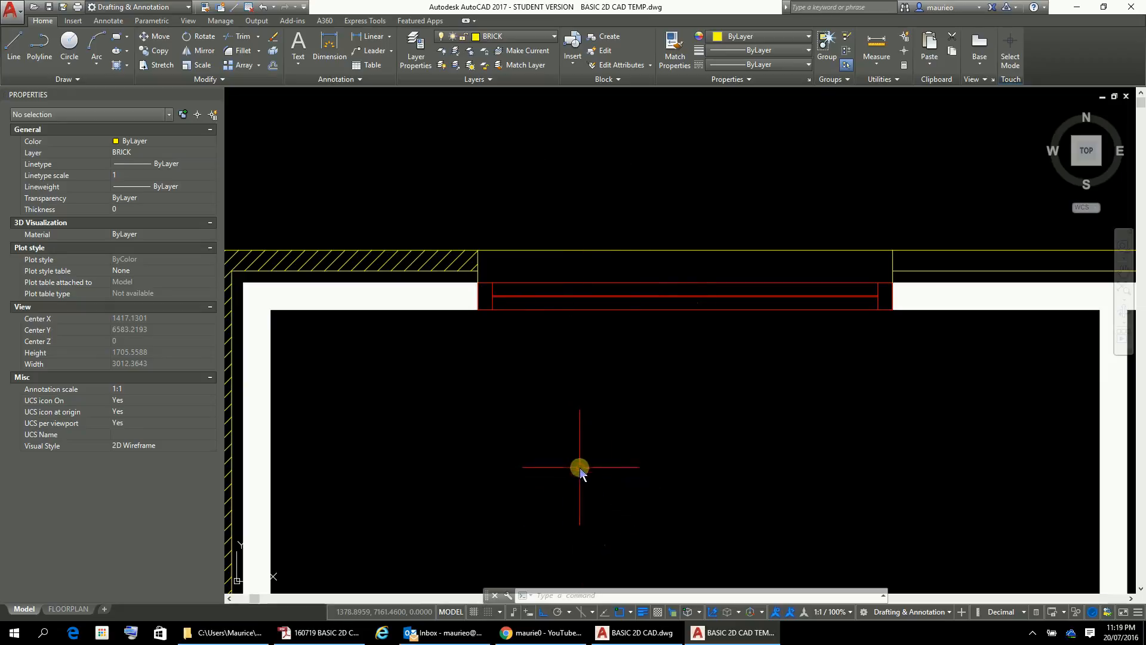
- Draw a line along the inner brick face across the upper-left window, joining the hatched brick to the unhatched strip
text(l)
key(Return)
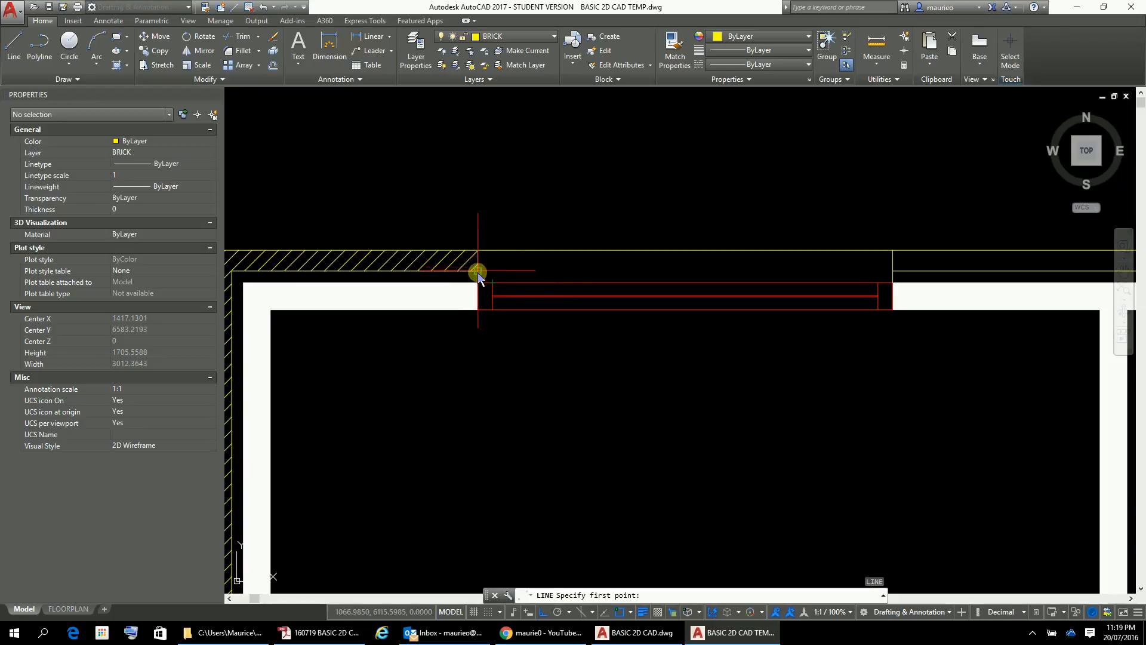
click(478, 270)
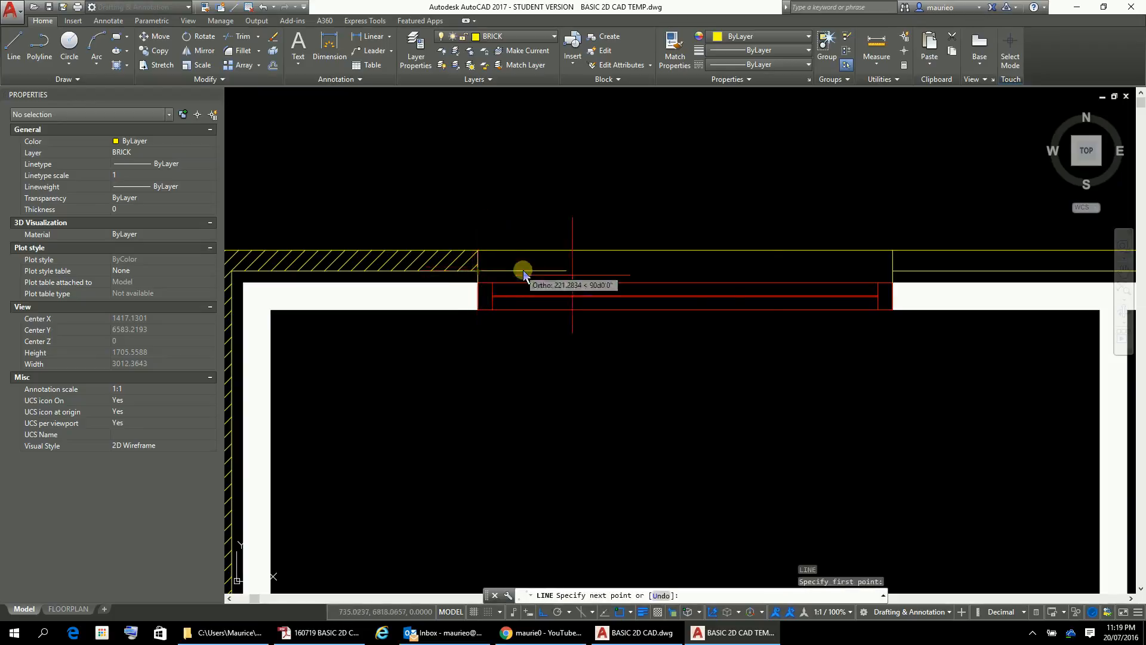
click(888, 274)
key(Escape)
key(Escape)
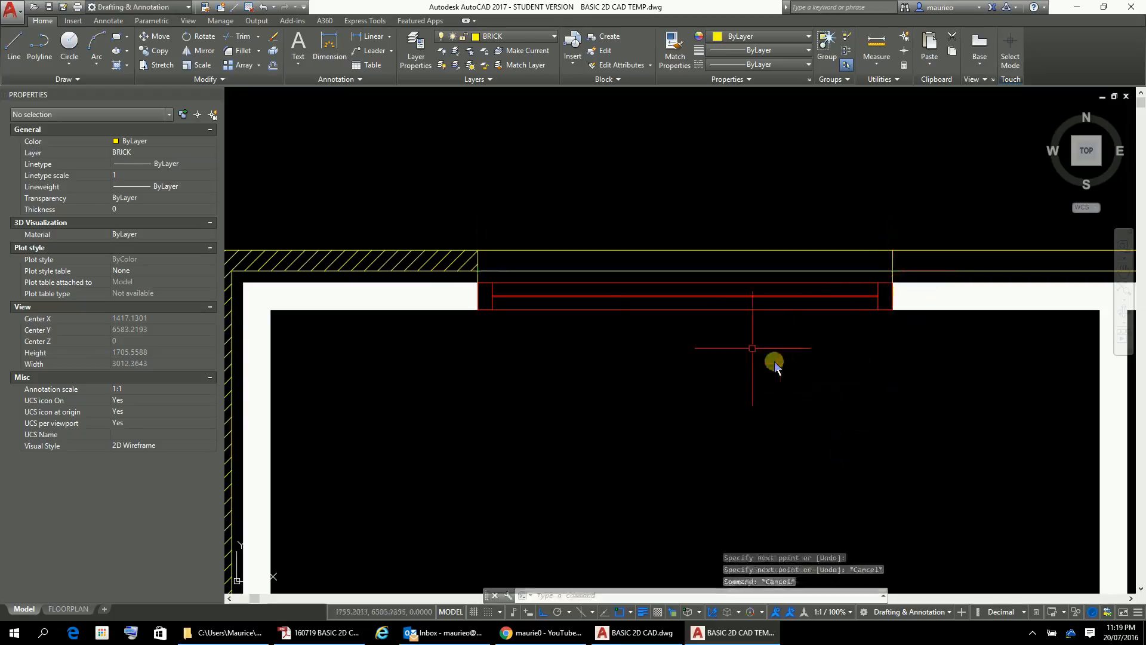
- Delete the short lines crossing the cavity at both ends of the upper-left window
scroll(498, 217, up, 2)
scroll(498, 217, up, 2)
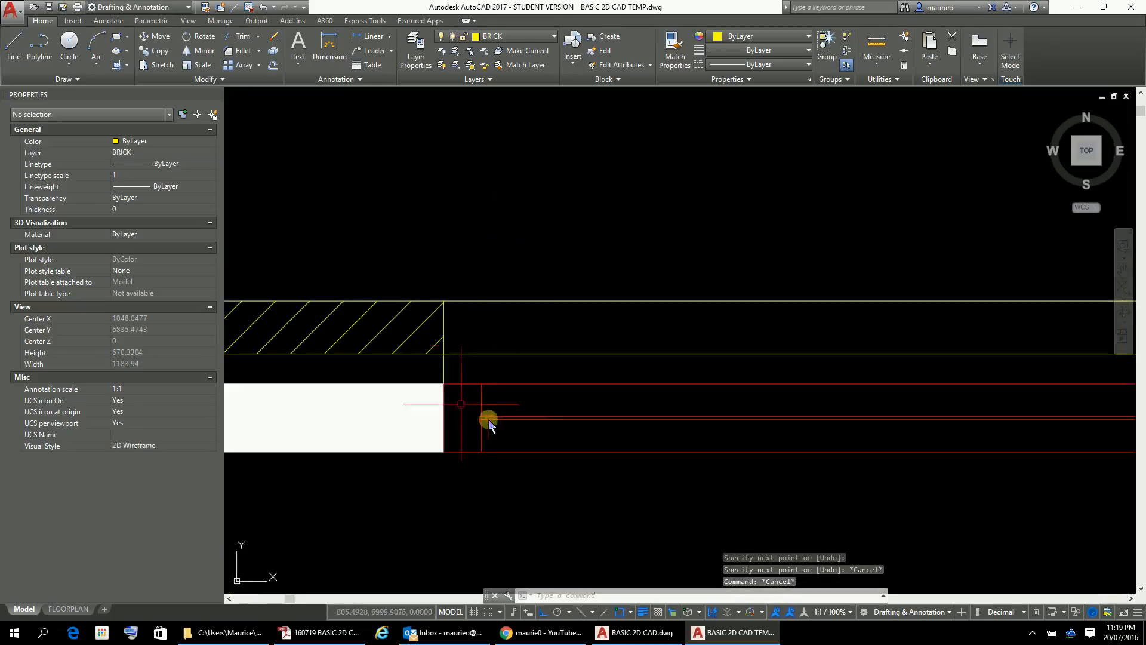
click(443, 374)
key(Delete)
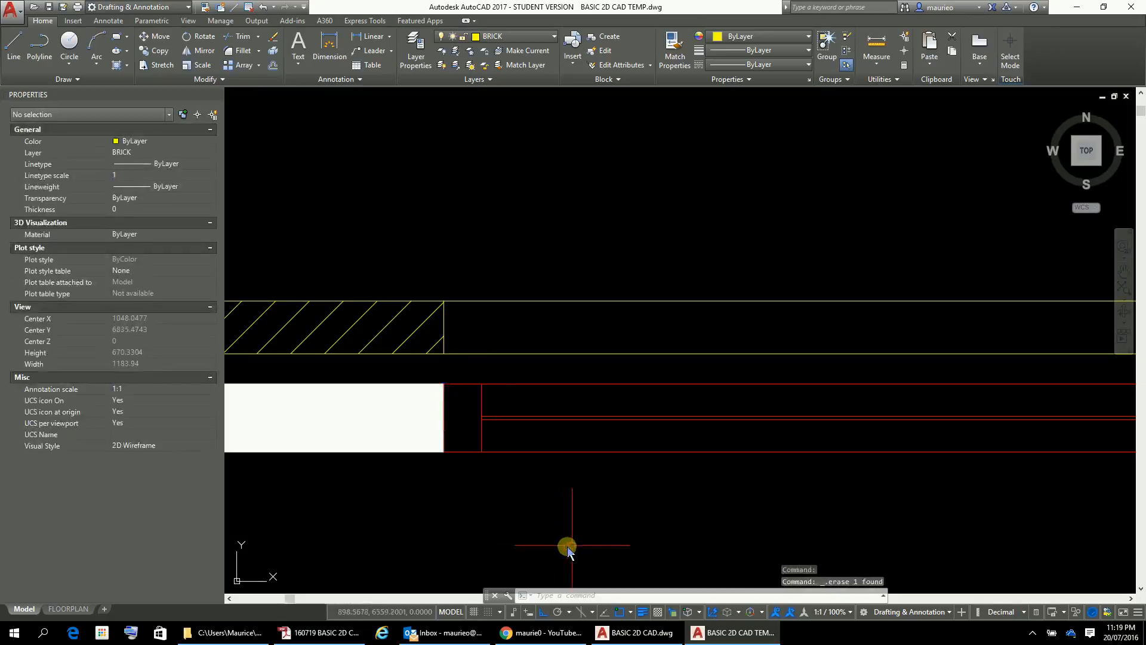
scroll(793, 545, down, 4)
middle_drag(961, 541, 738, 436)
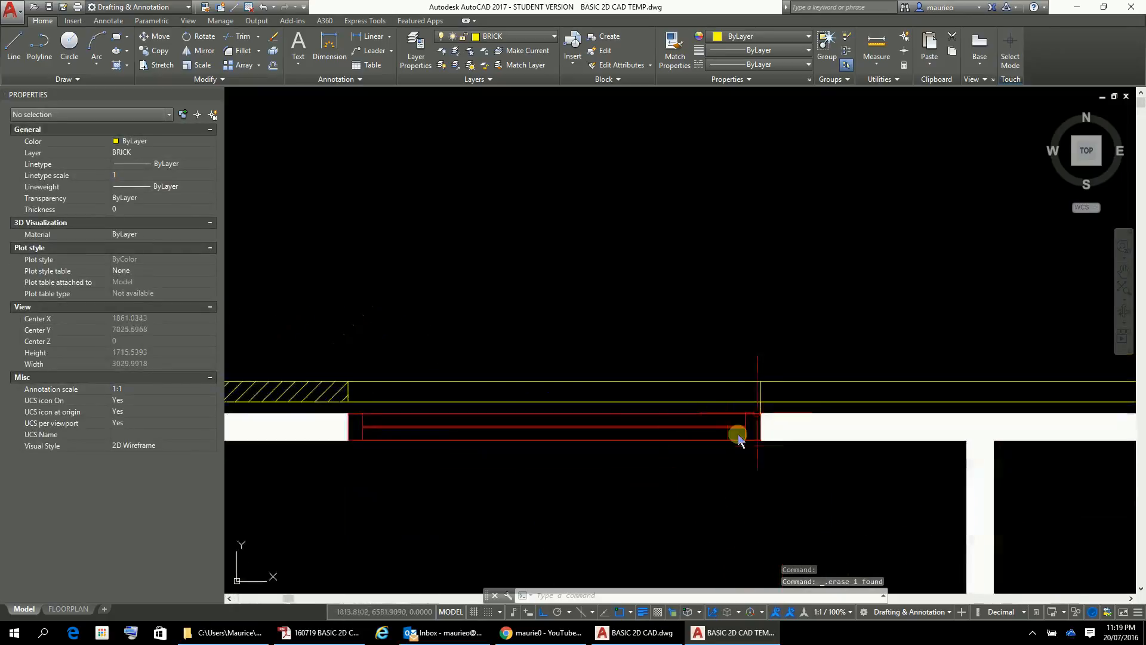
scroll(761, 405, up, 4)
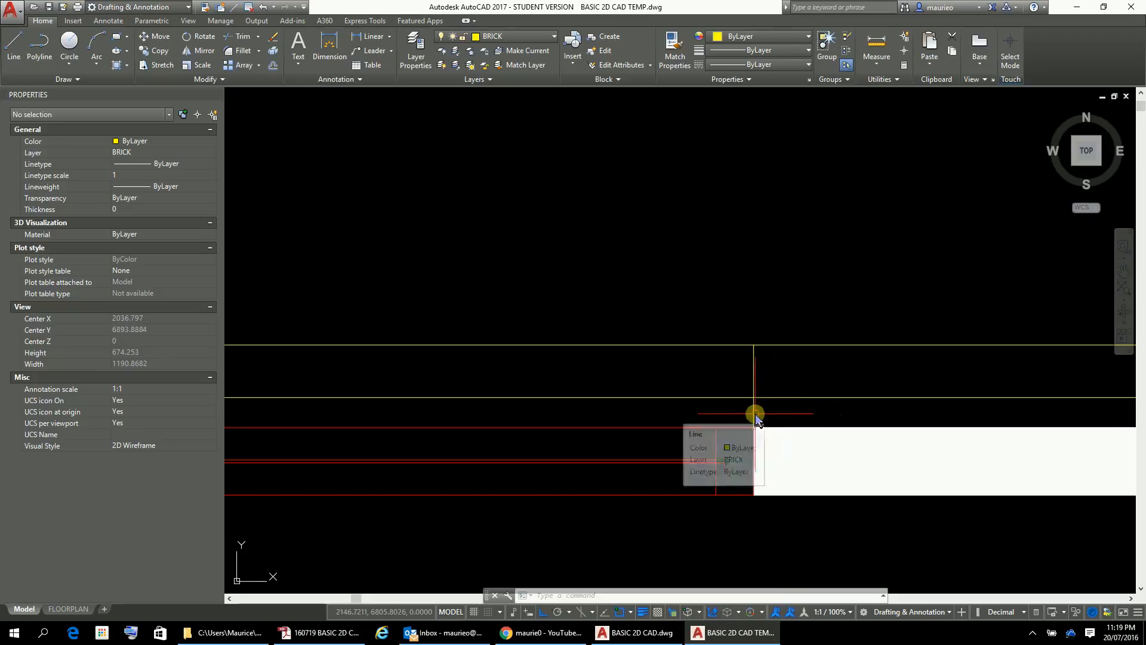
click(755, 410)
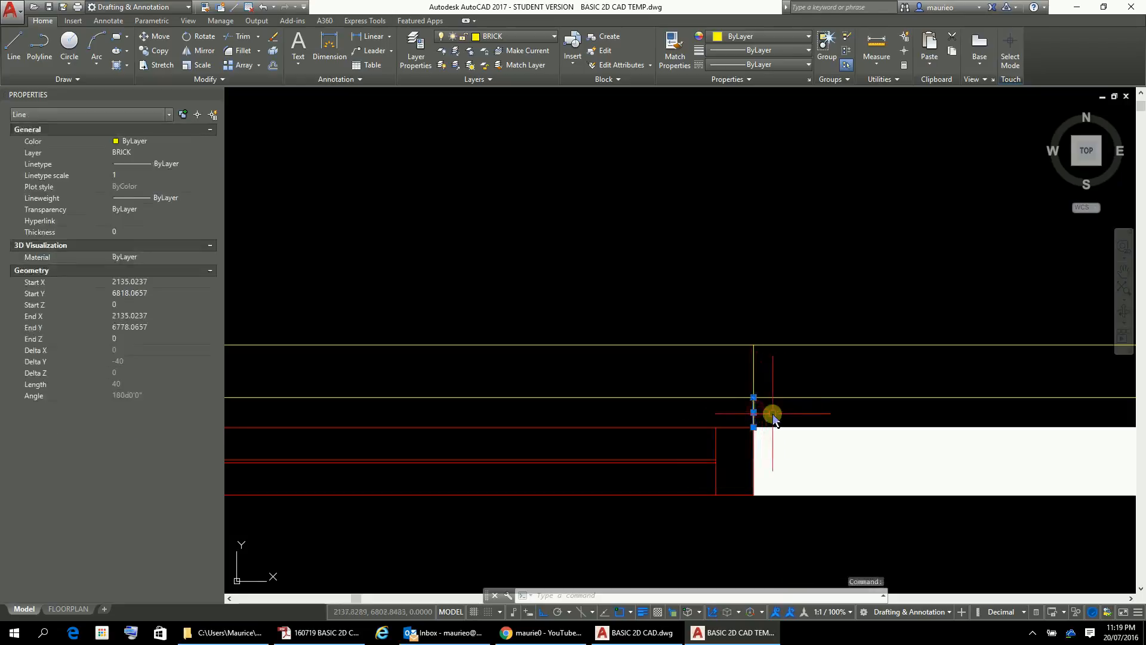
key(Delete)
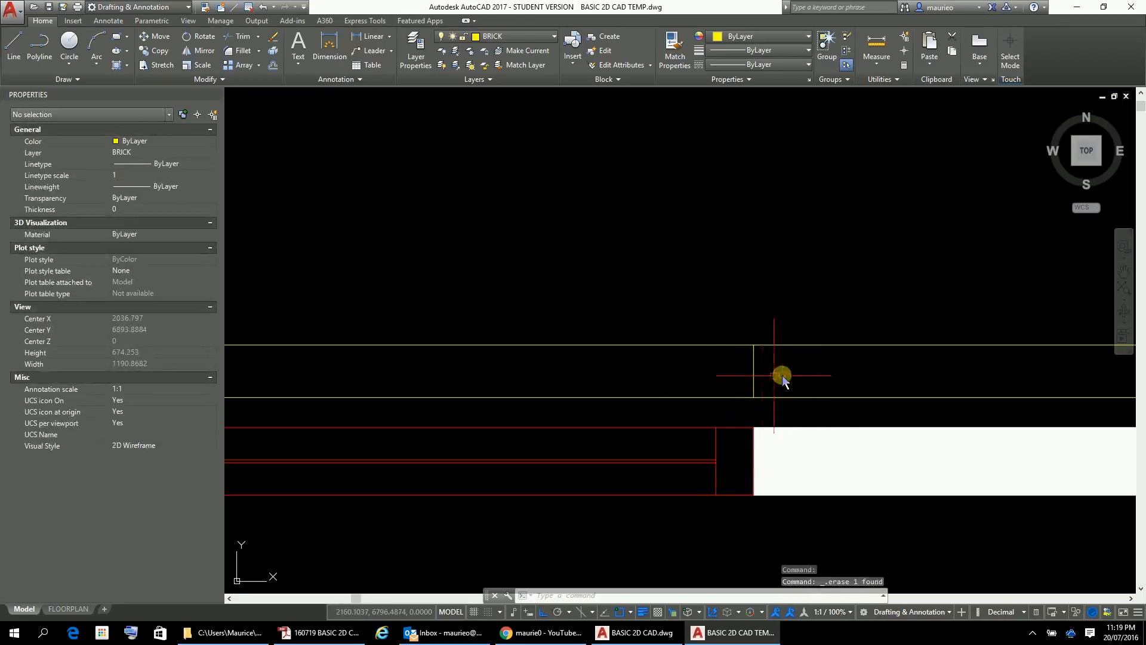
- Delete the short line closing the cavity at the lower end of the hatched brick on the left wall
scroll(782, 377, down, 5)
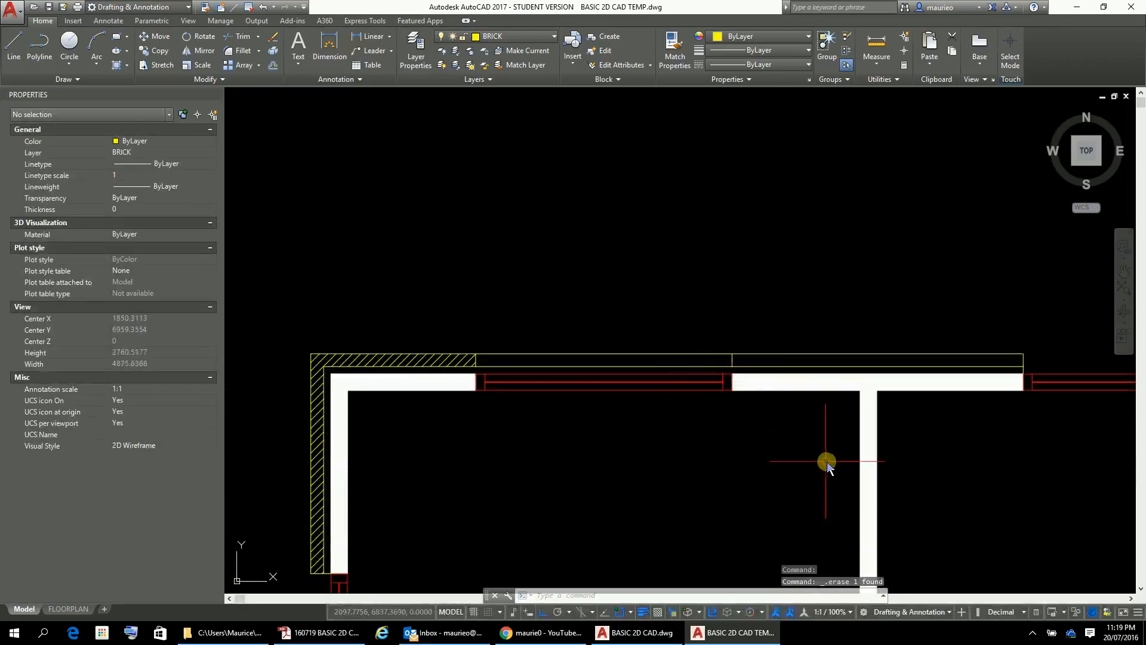
middle_drag(443, 538, 554, 302)
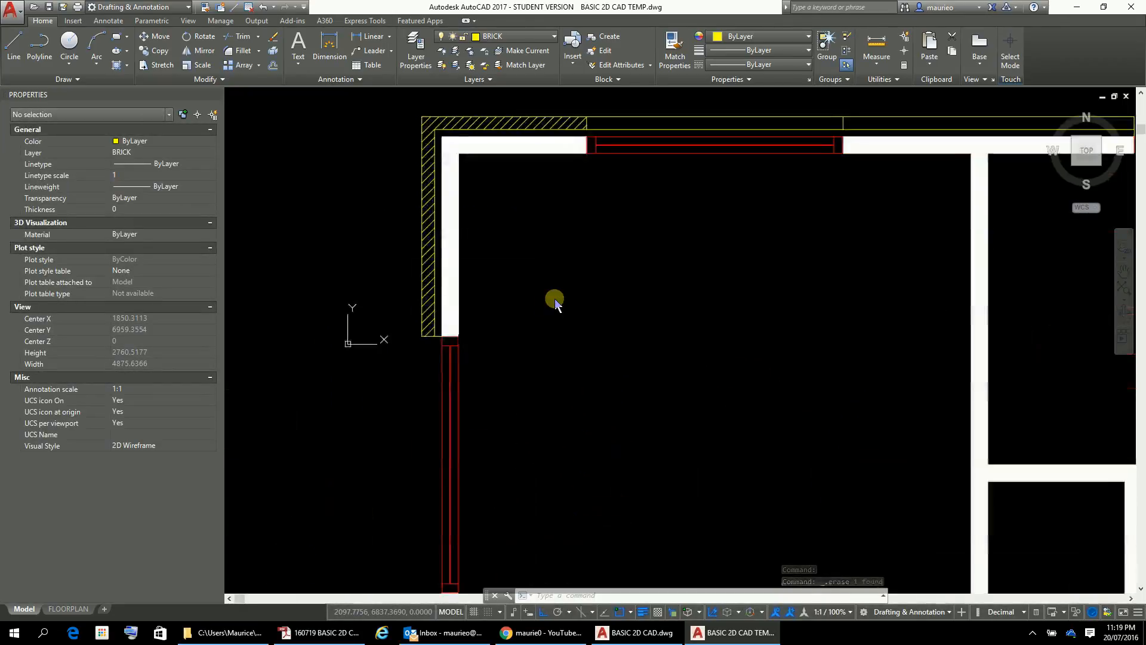
scroll(371, 258, up, 3)
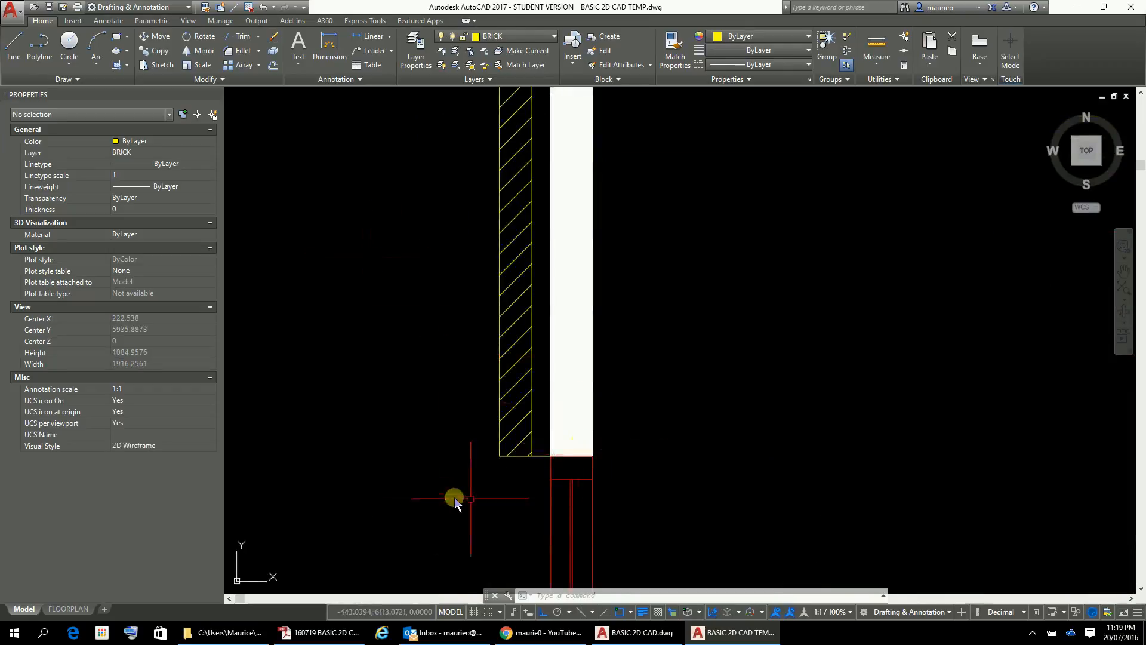
click(541, 457)
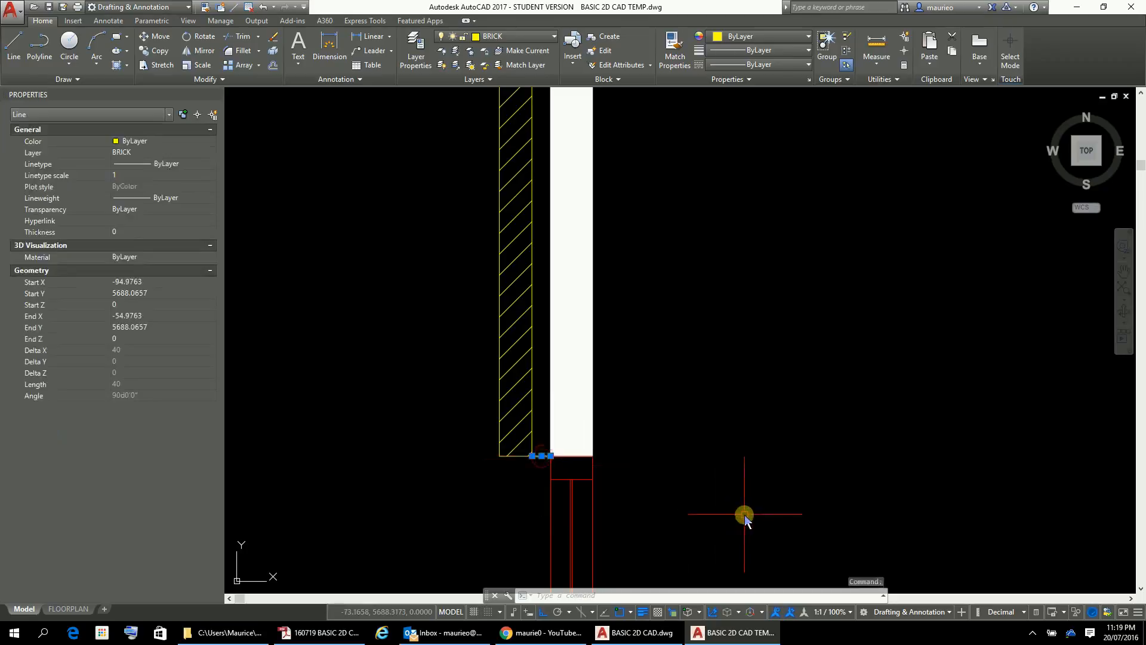
key(Delete)
scroll(914, 231, down, 3)
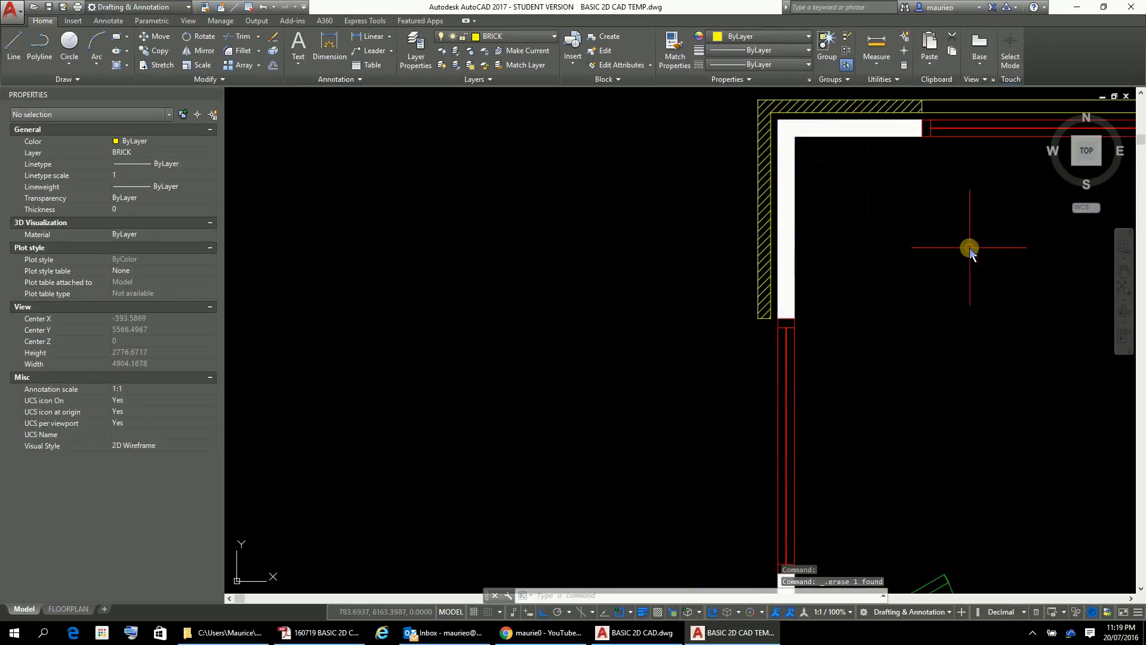
middle_drag(973, 248, 618, 406)
scroll(778, 248, up, 2)
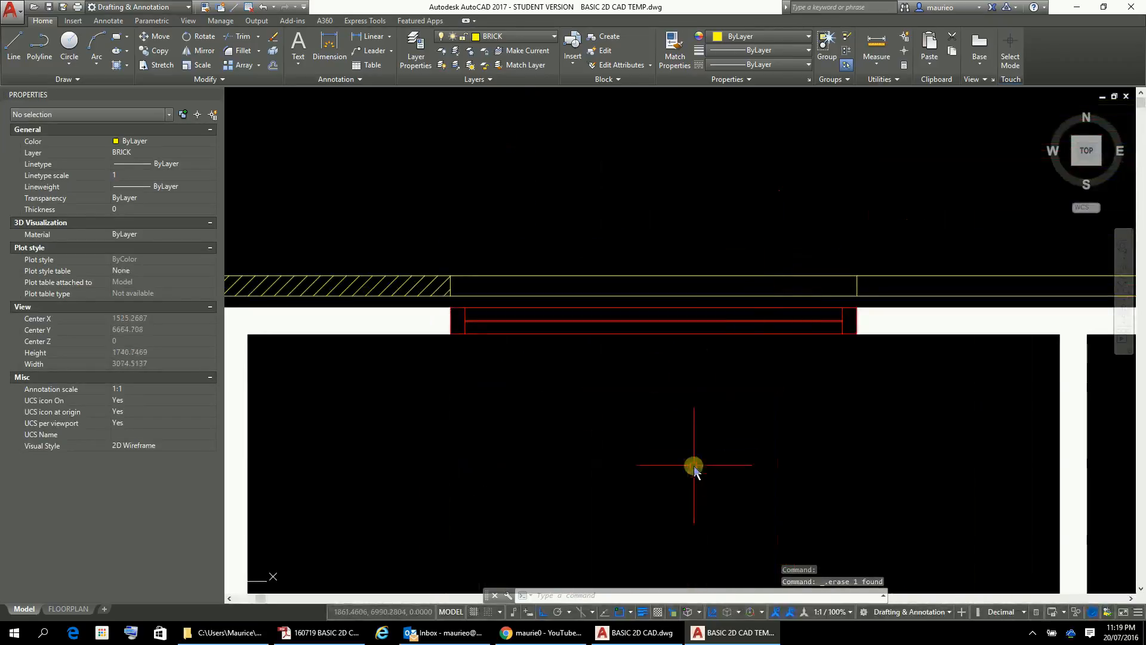
scroll(800, 457, down, 2)
middle_drag(811, 469, 553, 468)
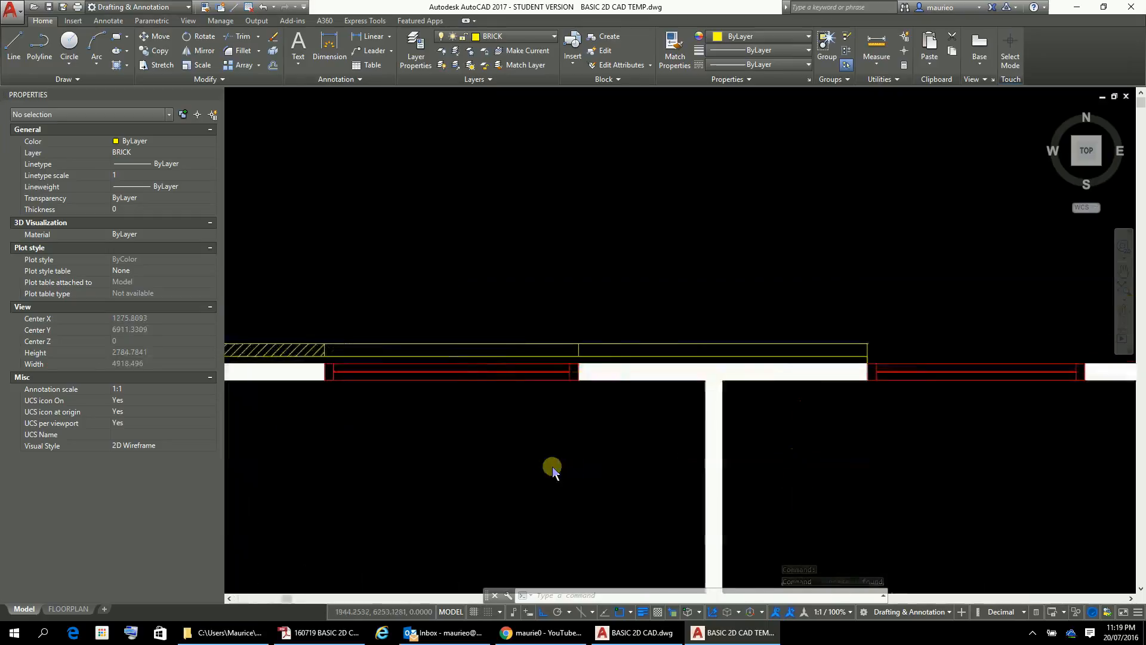
scroll(684, 361, up, 2)
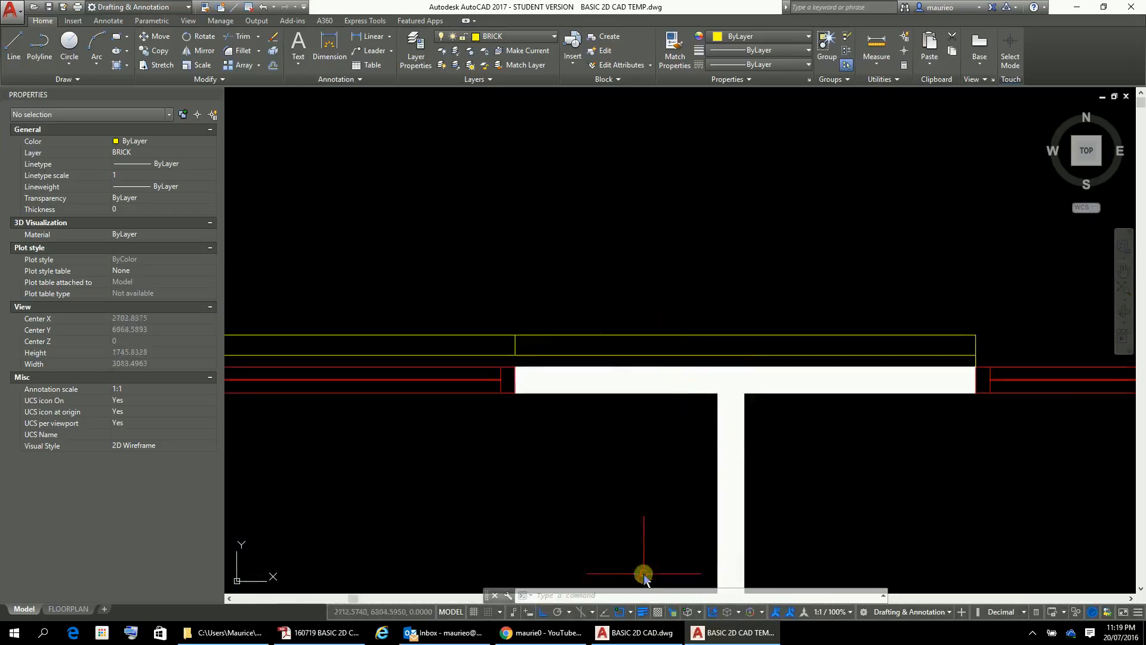
- Delete the short line crossing the cavity at the right end of the unhatched brick strip above the T-shaped wall
click(975, 358)
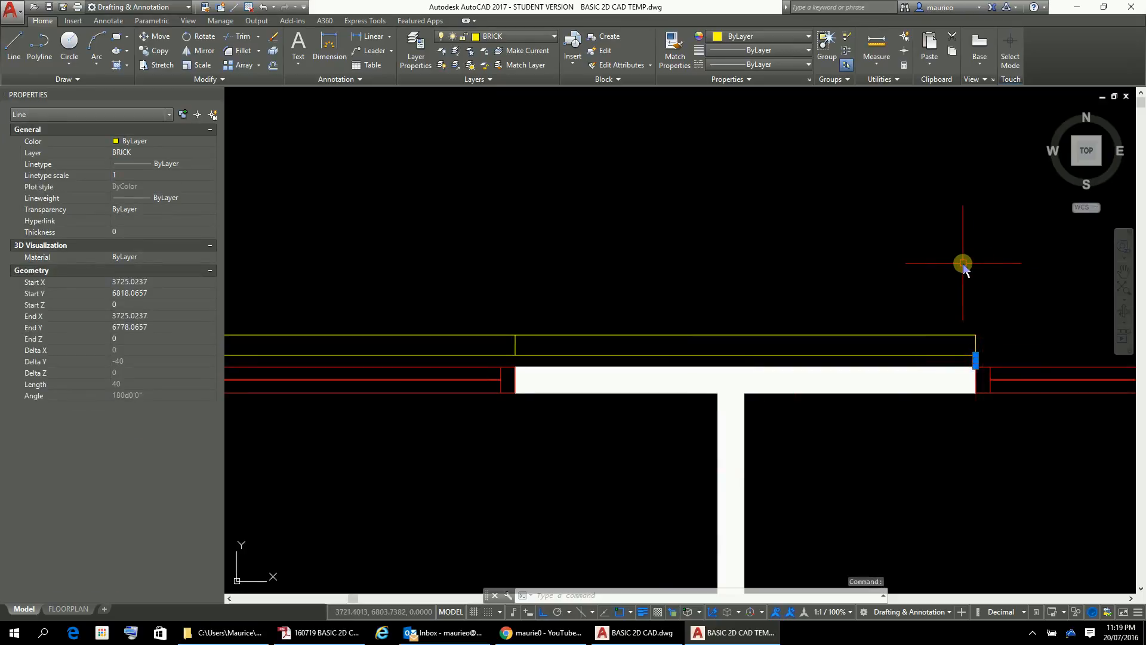
key(Delete)
scroll(818, 210, down, 4)
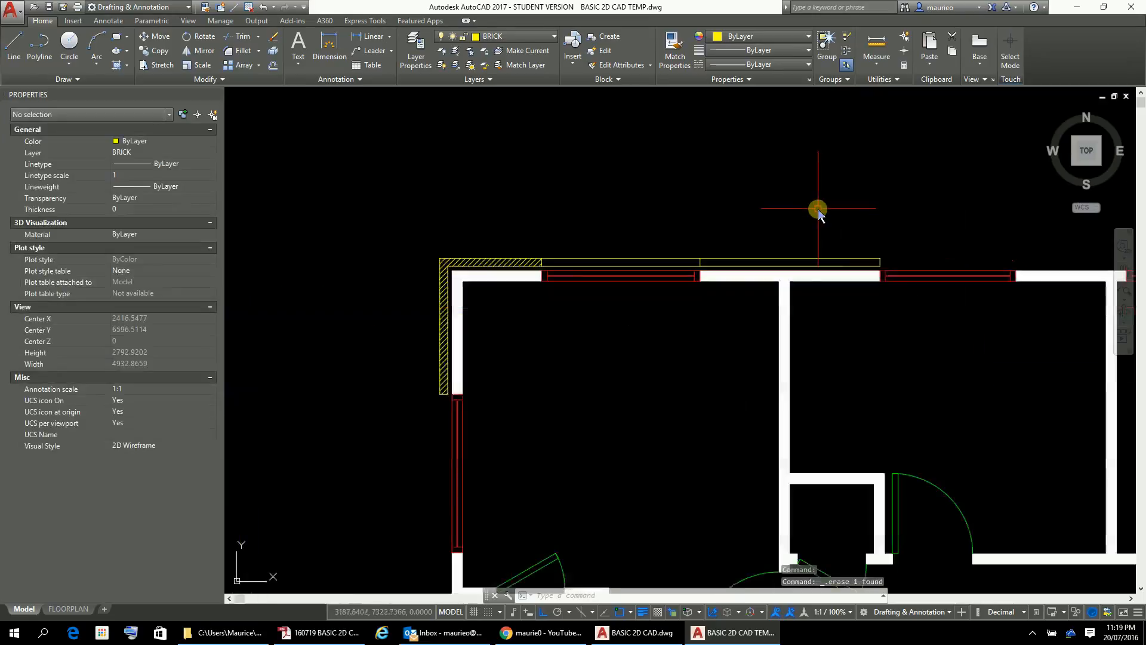
scroll(540, 175, up, 2)
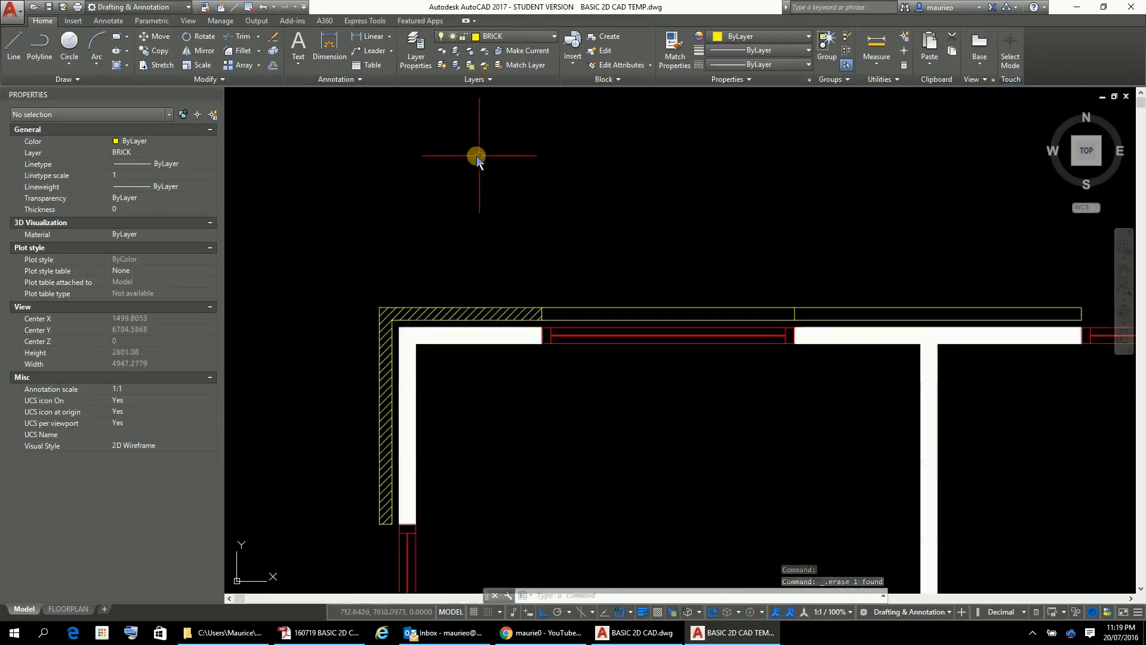
- Make BRICK HATCH the current layer
click(549, 37)
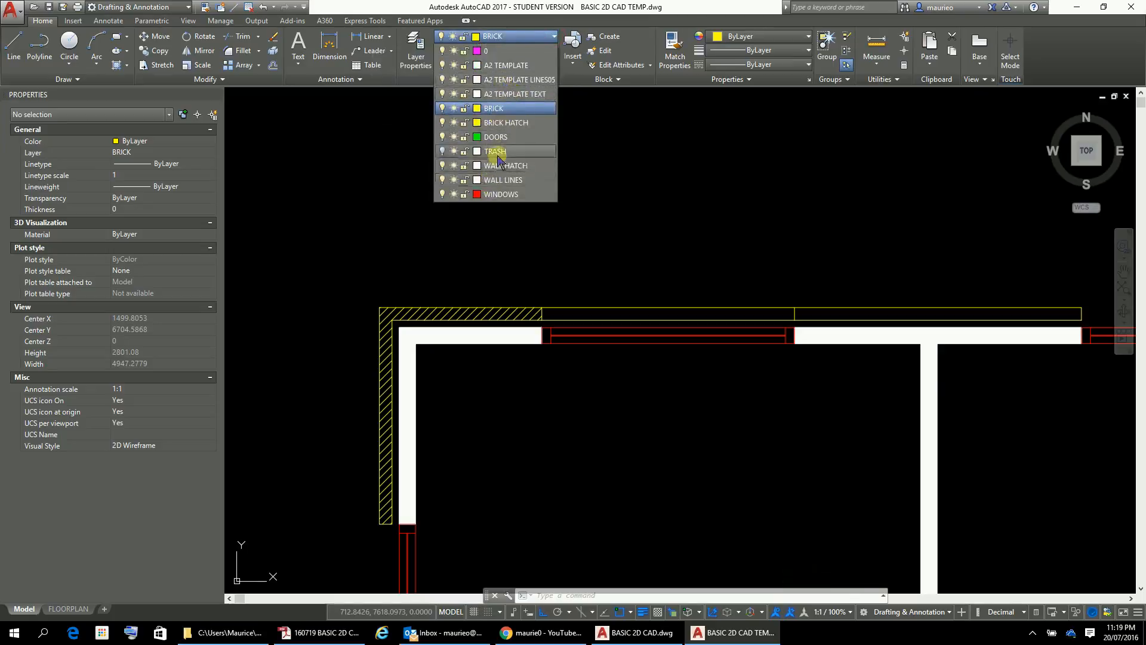
click(496, 122)
click(490, 120)
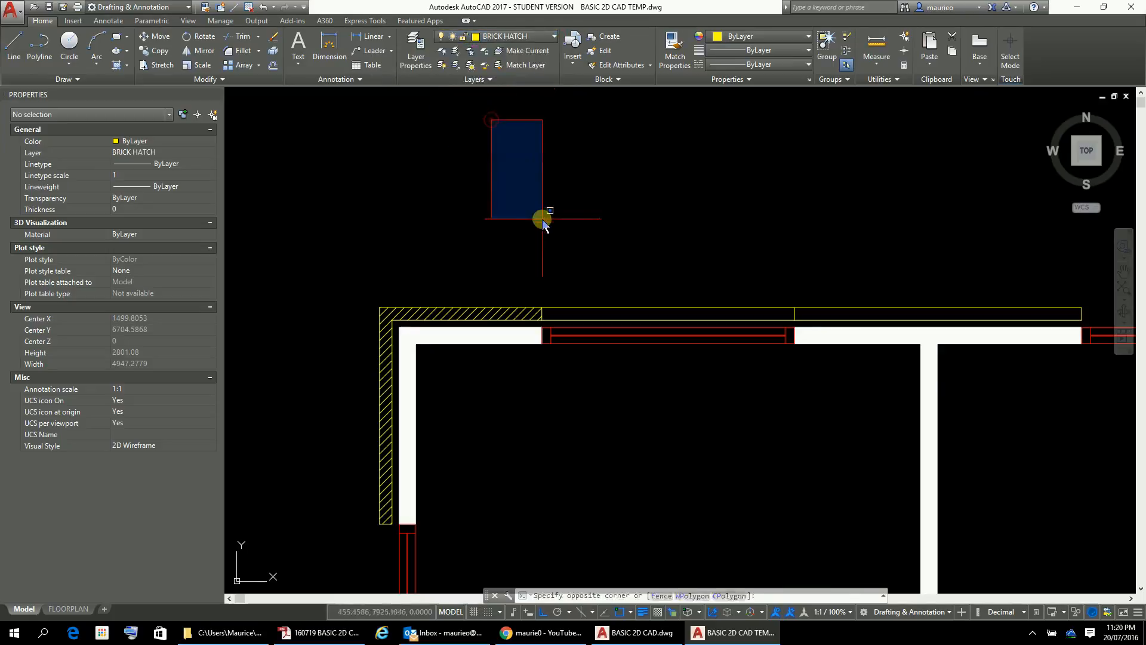
click(512, 133)
text(h)
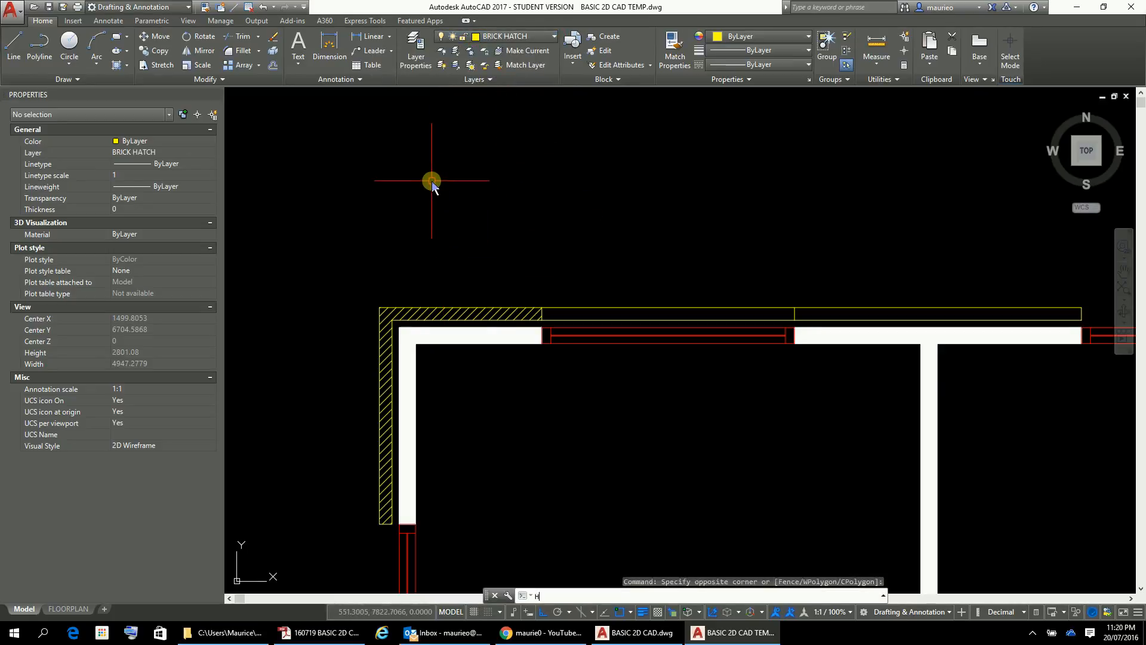
key(Return)
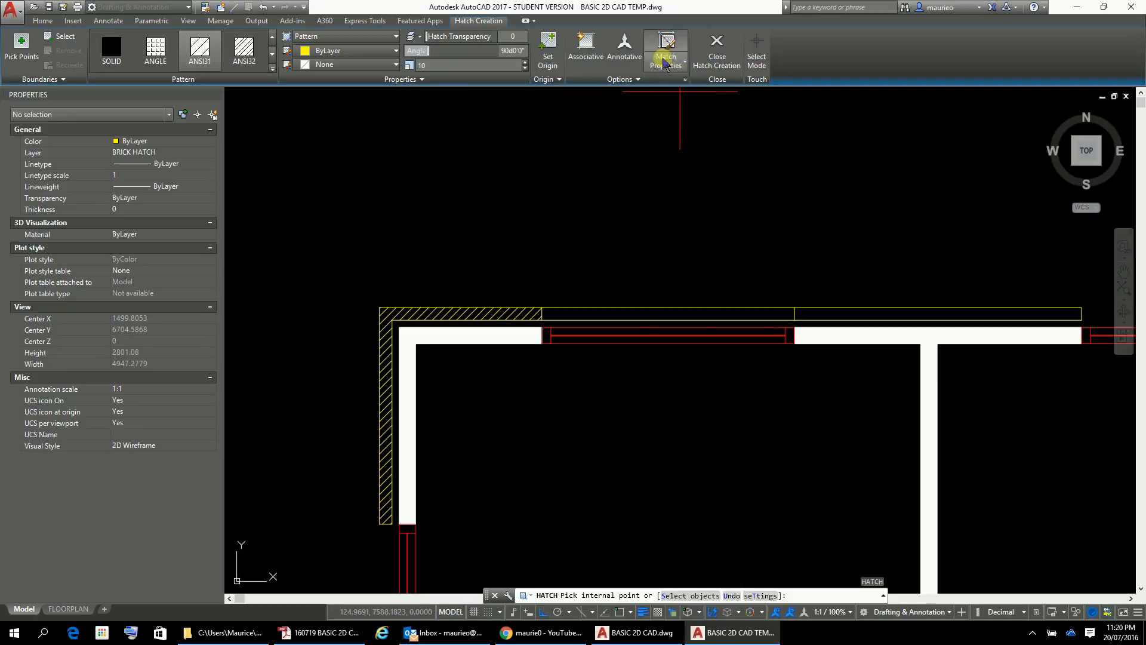
click(664, 59)
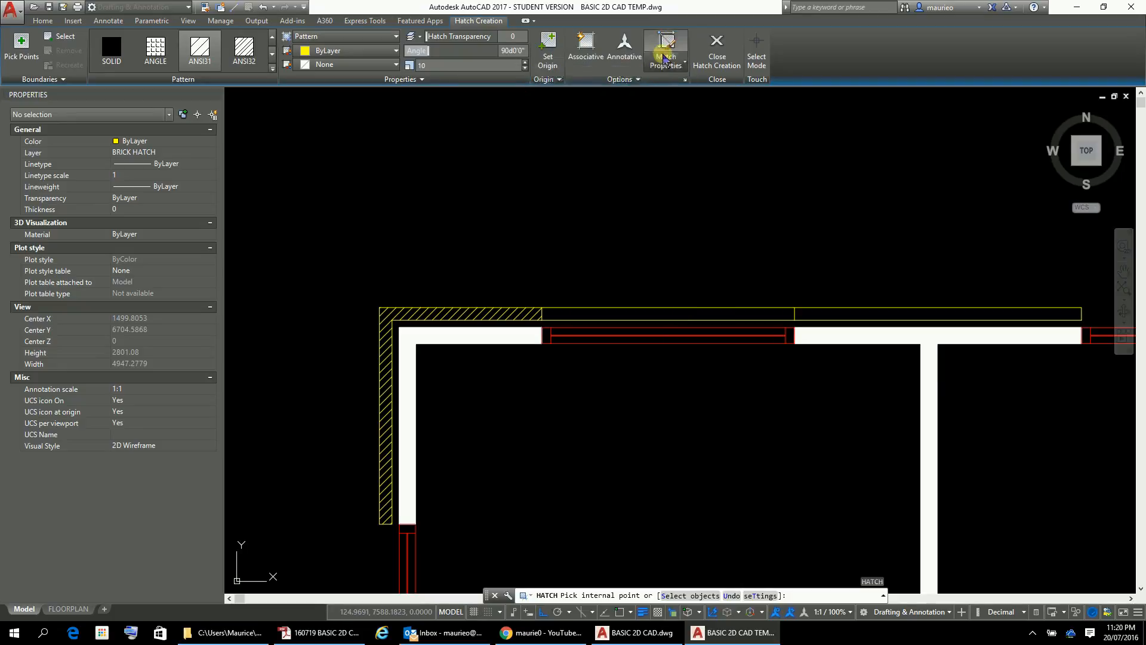
click(486, 313)
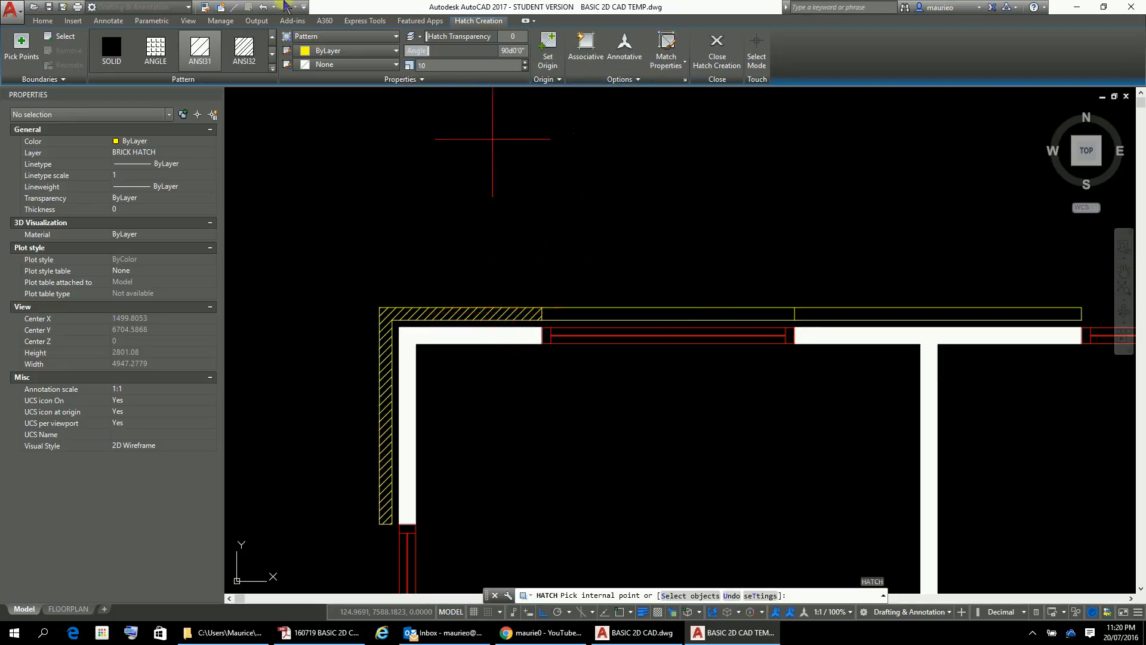
key(Escape)
key(Escape)
key(Escape)
- Hatch the brick strip between the two upper windows with the ANSI31 pattern
text(H)
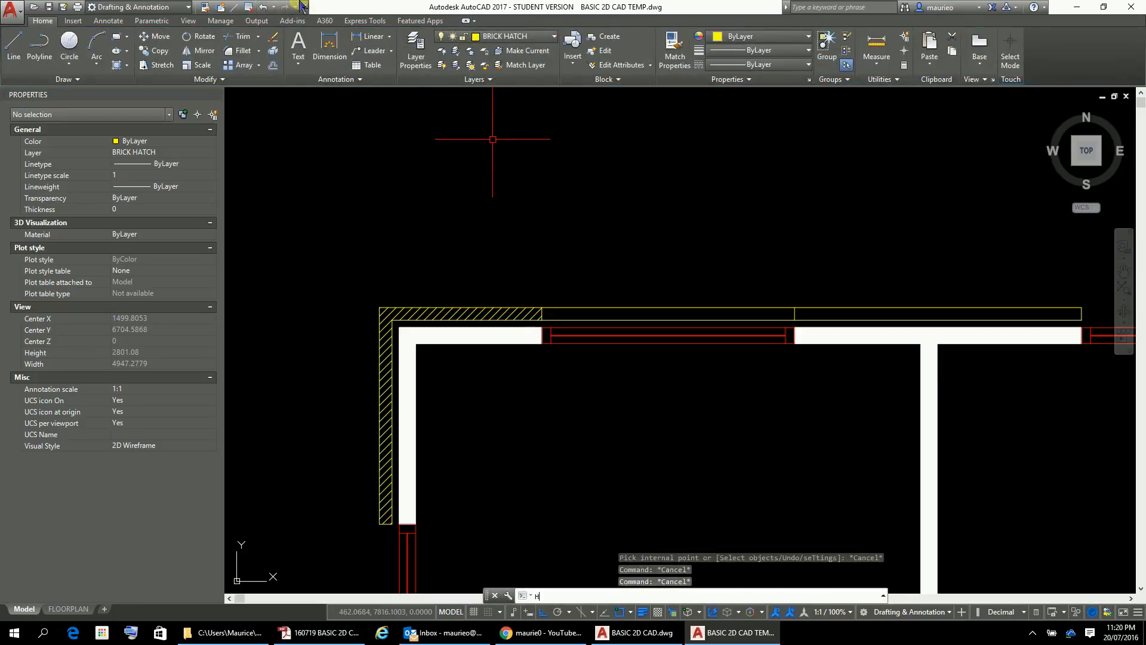
key(Return)
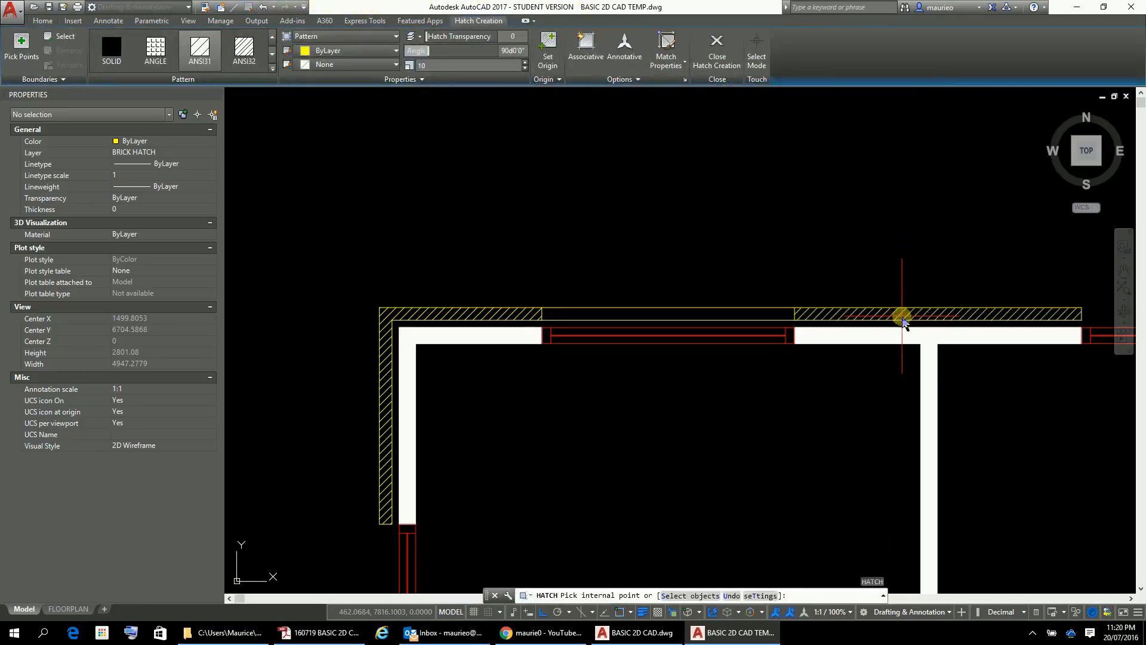
click(902, 317)
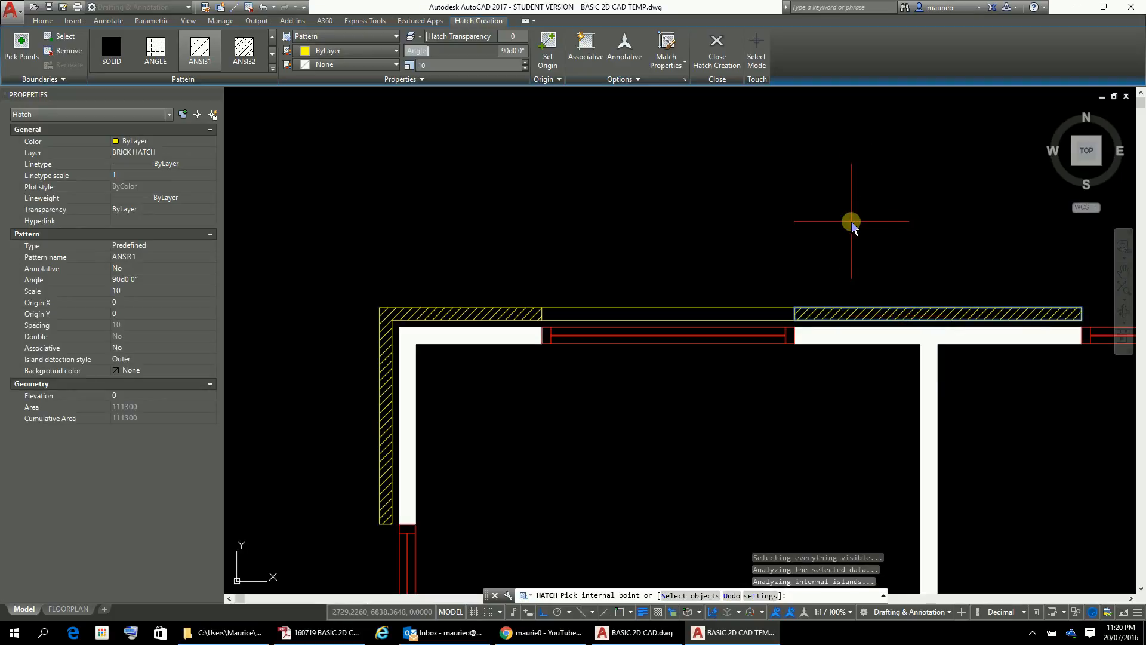
key(Escape)
key(Escape)
key(Escape)
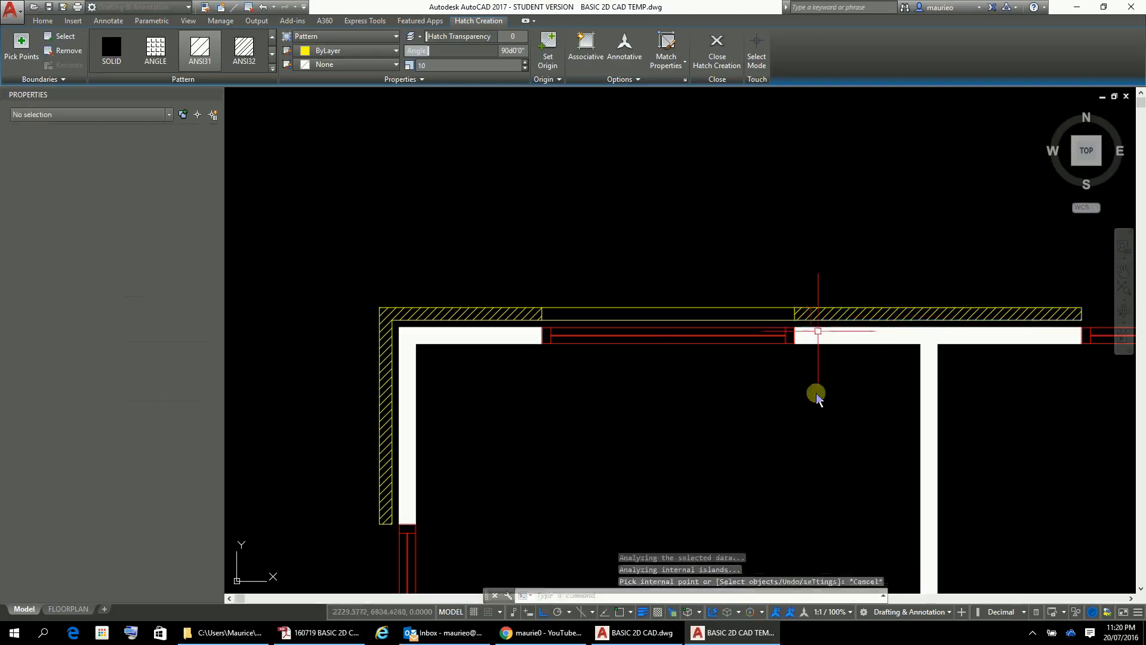
click(836, 267)
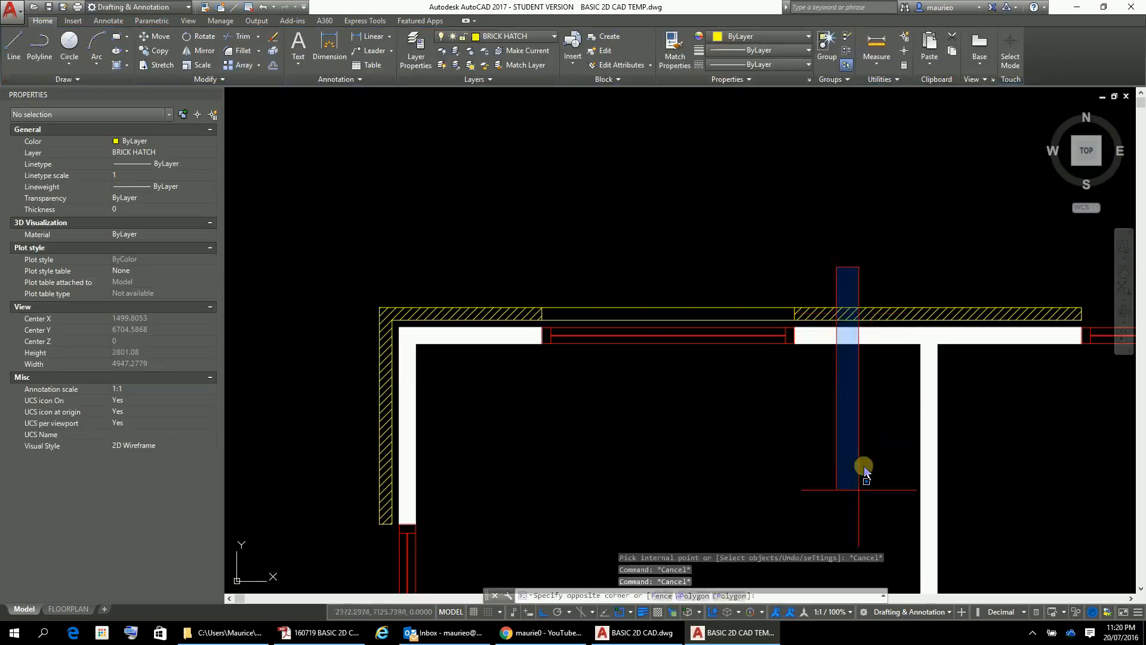
click(857, 276)
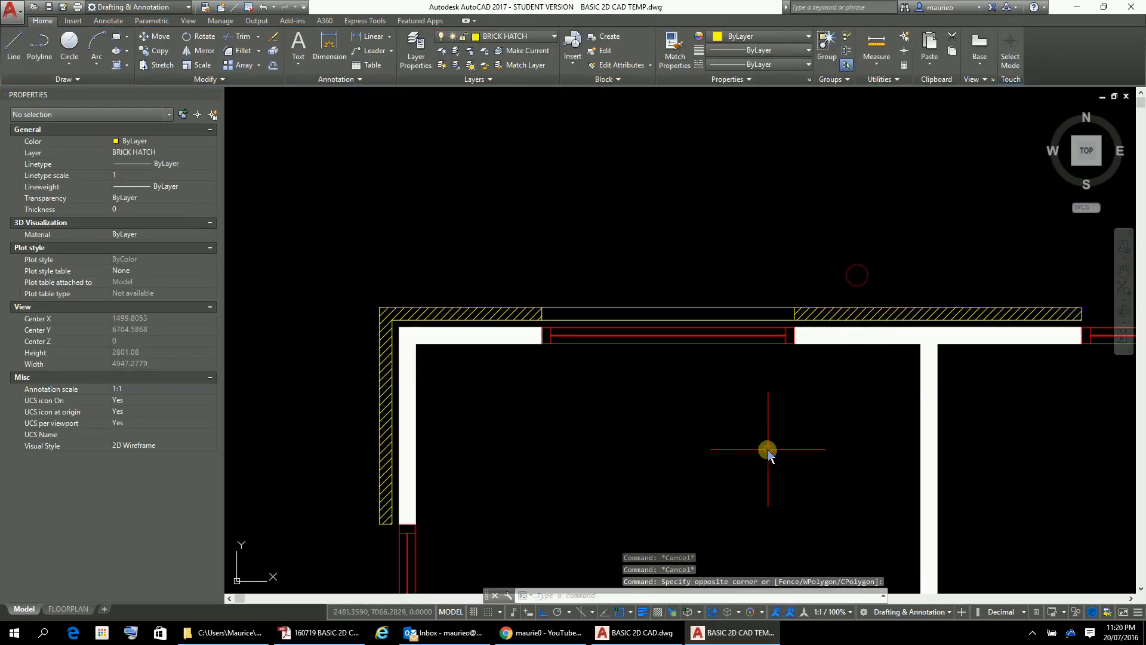
- Delete the inner brick-face line across the upper-left window
scroll(798, 422, down, 2)
mouse_move(798, 422)
middle_down()
mouse_move(721, 402)
mouse_move(668, 349)
middle_up()
scroll(594, 340, up, 2)
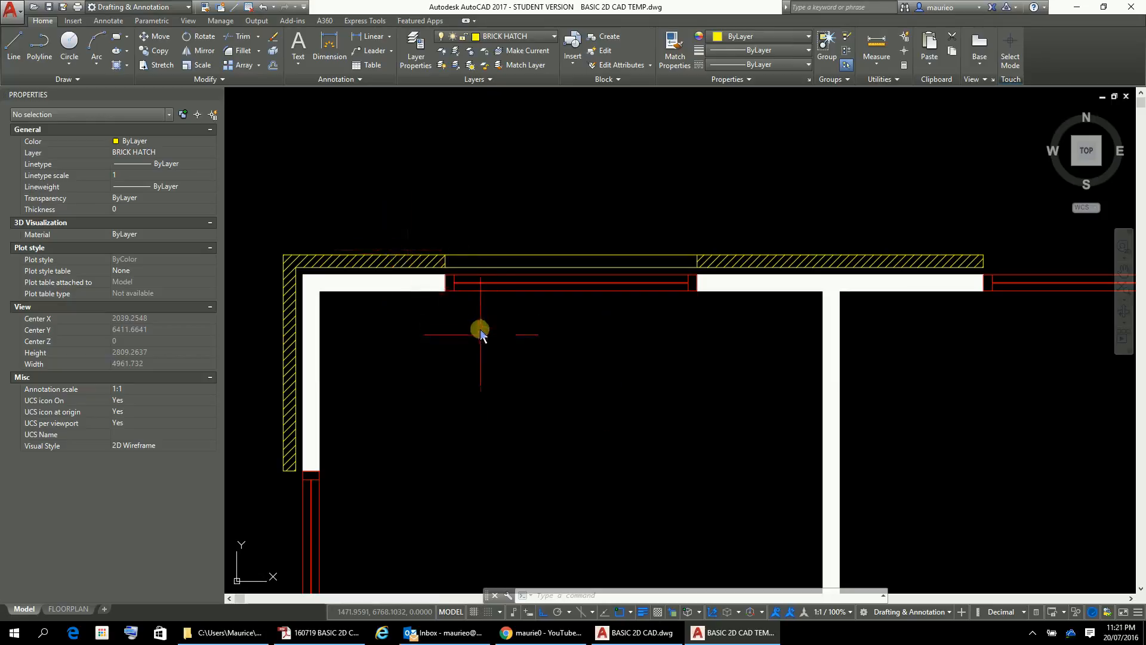
click(532, 267)
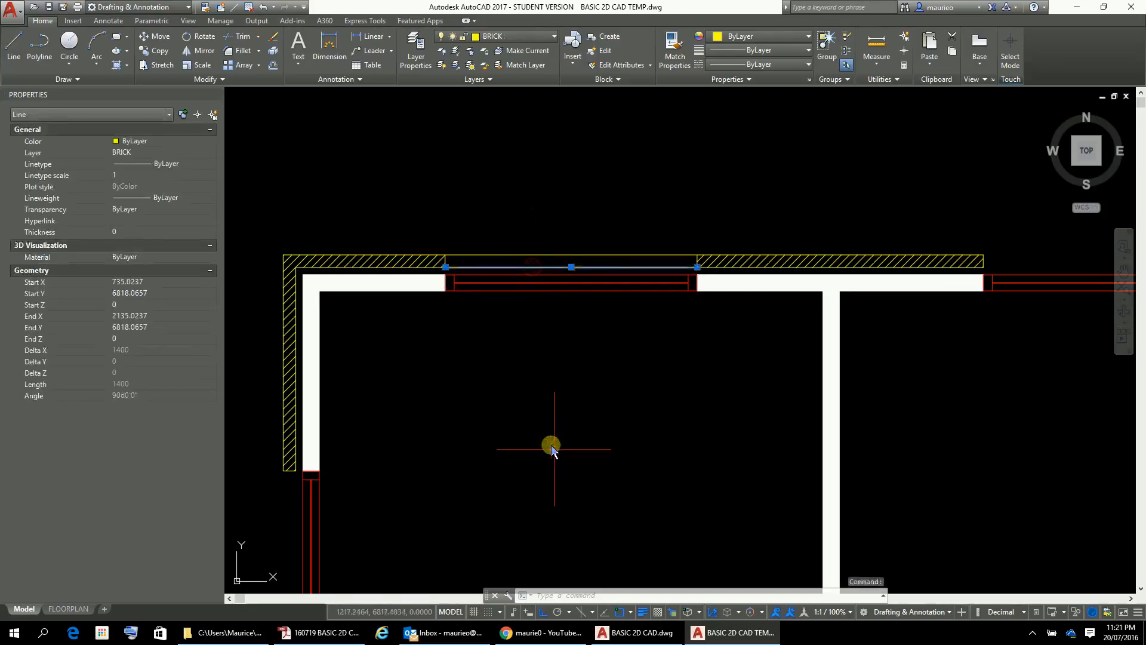
key(Delete)
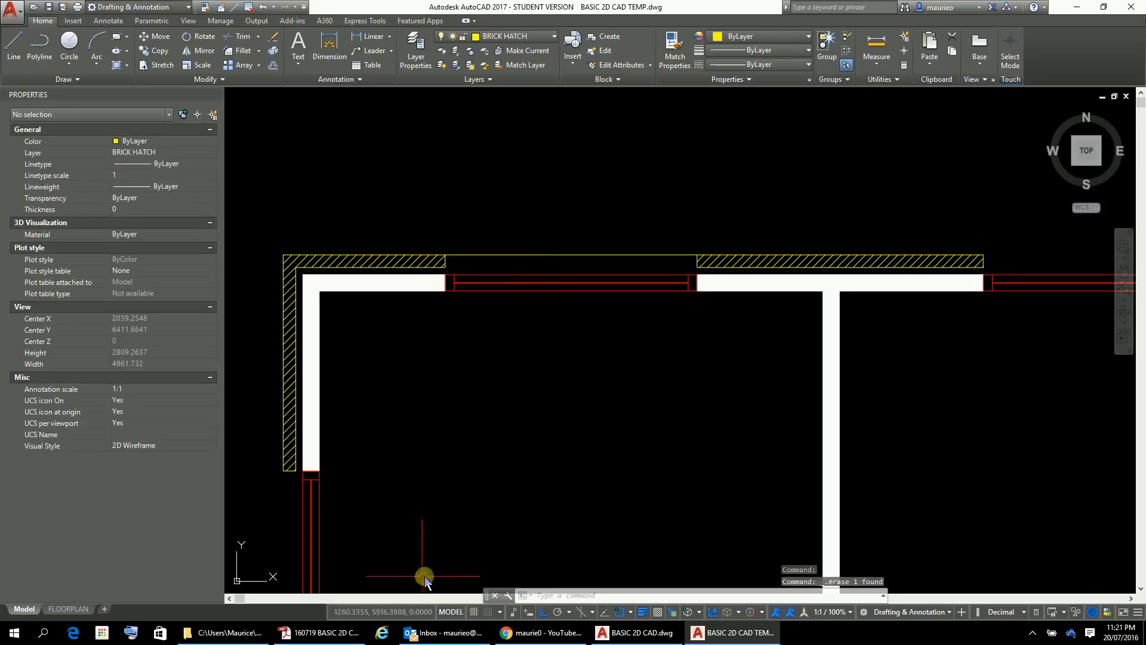
text(l)
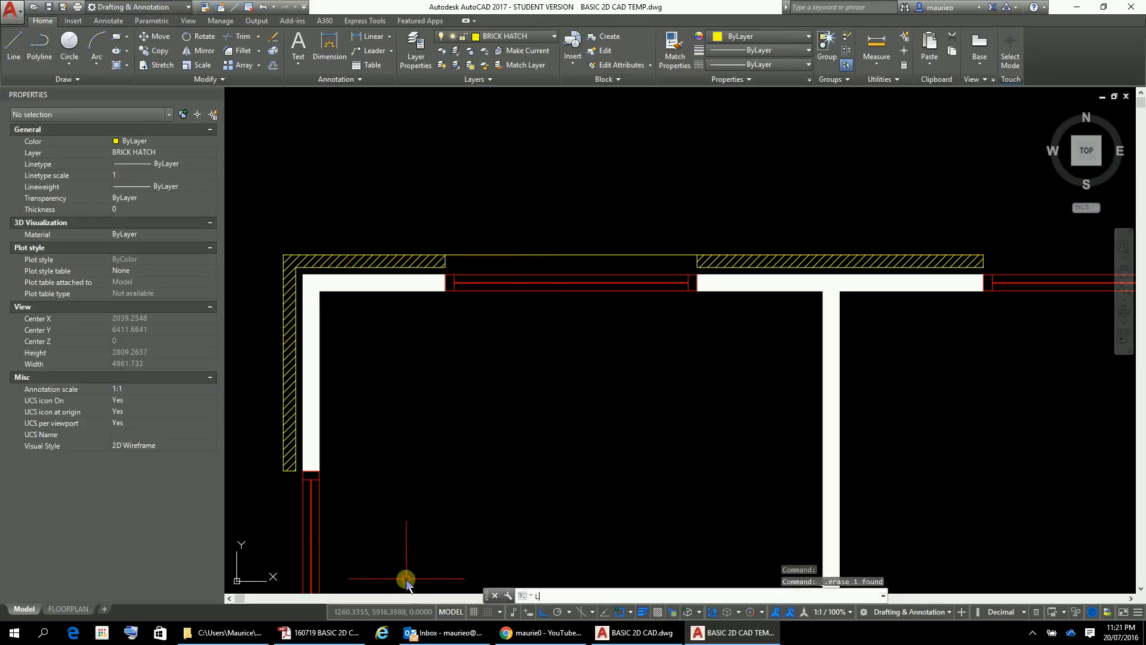
key(Return)
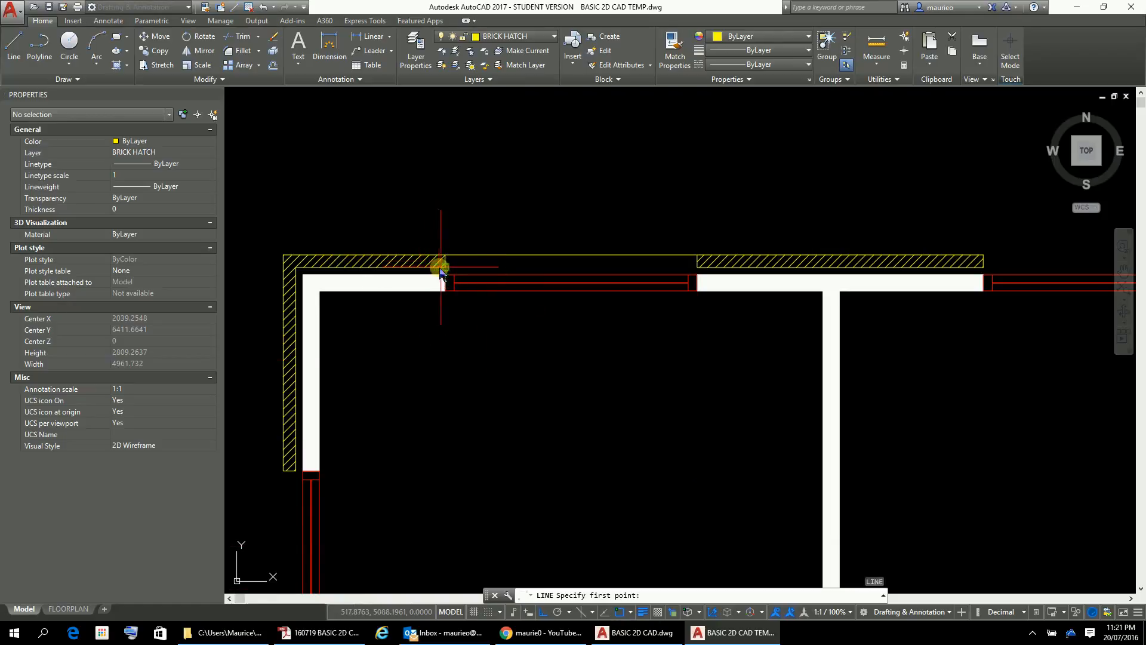
click(445, 267)
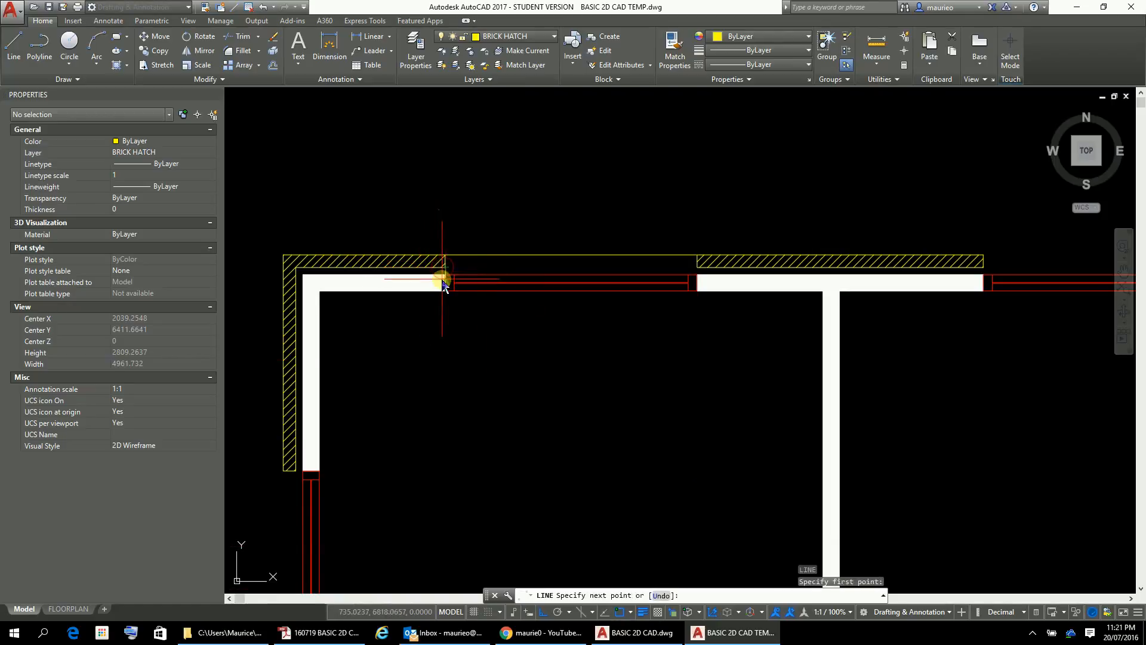
key(Escape)
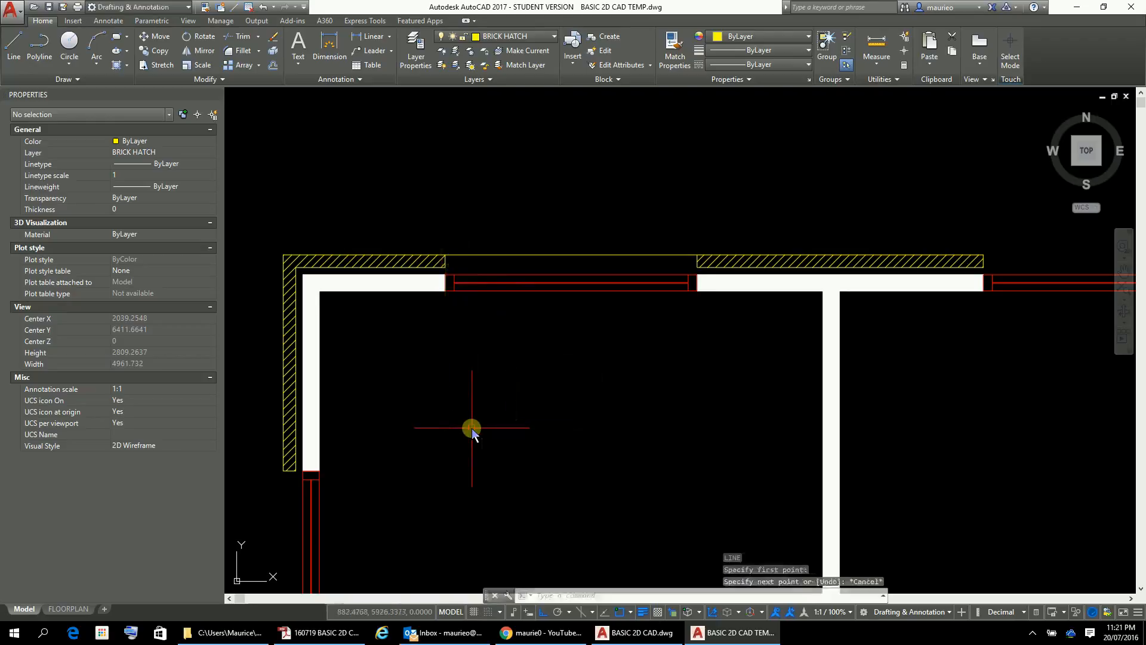
- Undo the deletion of the inner brick-face line across the upper-left window
key(ctrl+z)
key(ctrl+z)
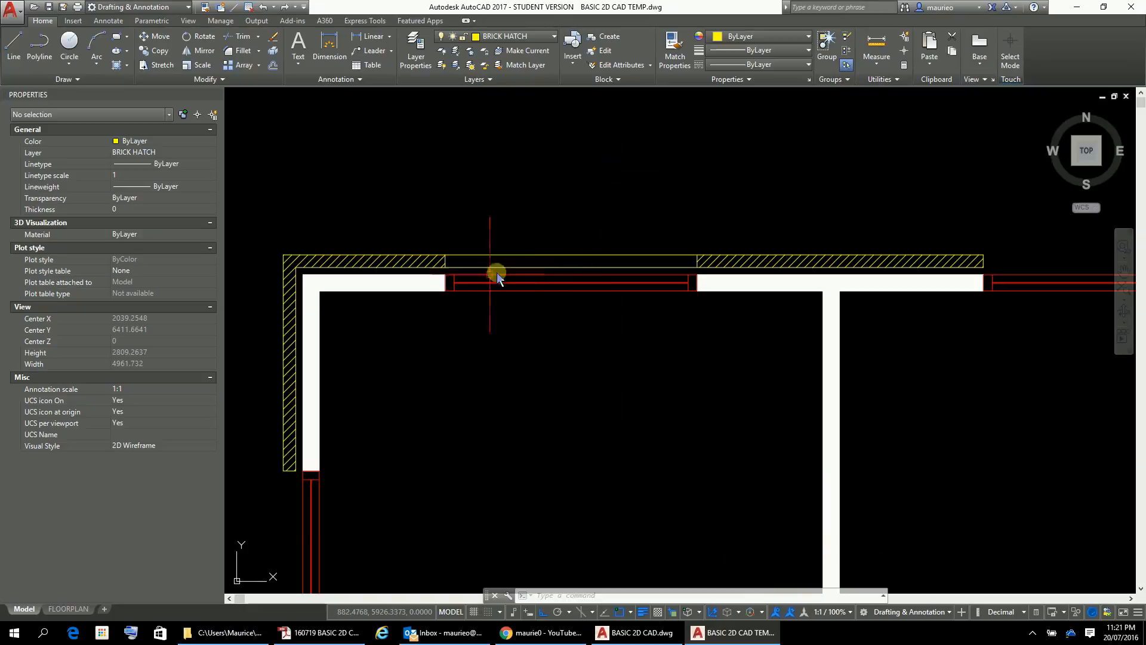
scroll(398, 251, up, 2)
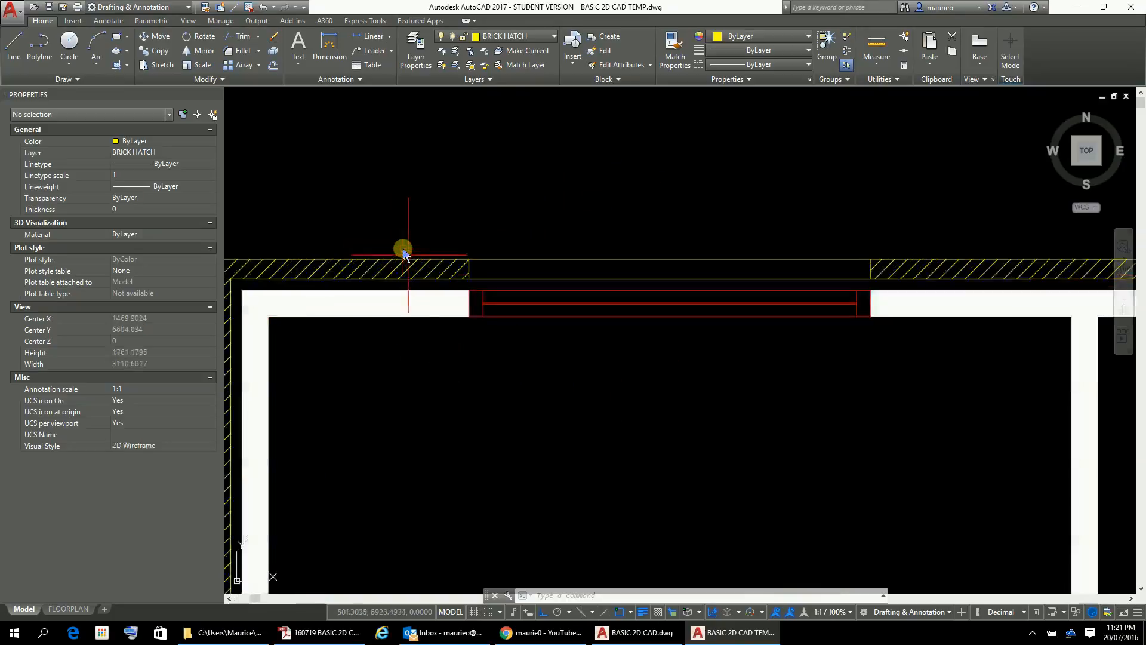
scroll(421, 377, down, 2)
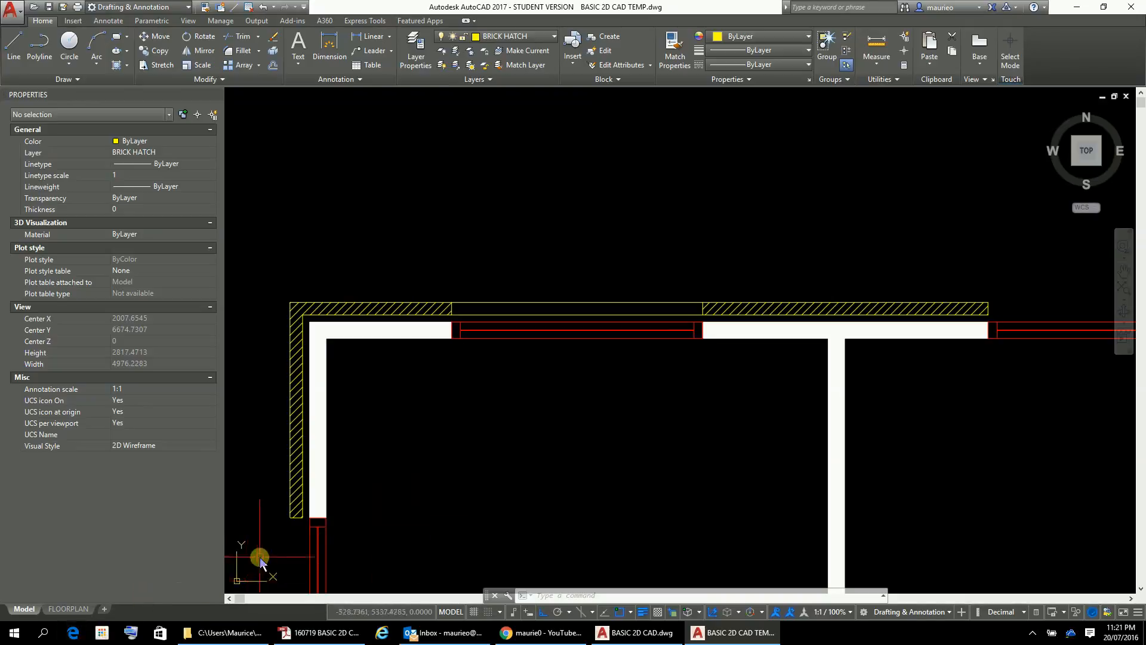
scroll(750, 329, down, 5)
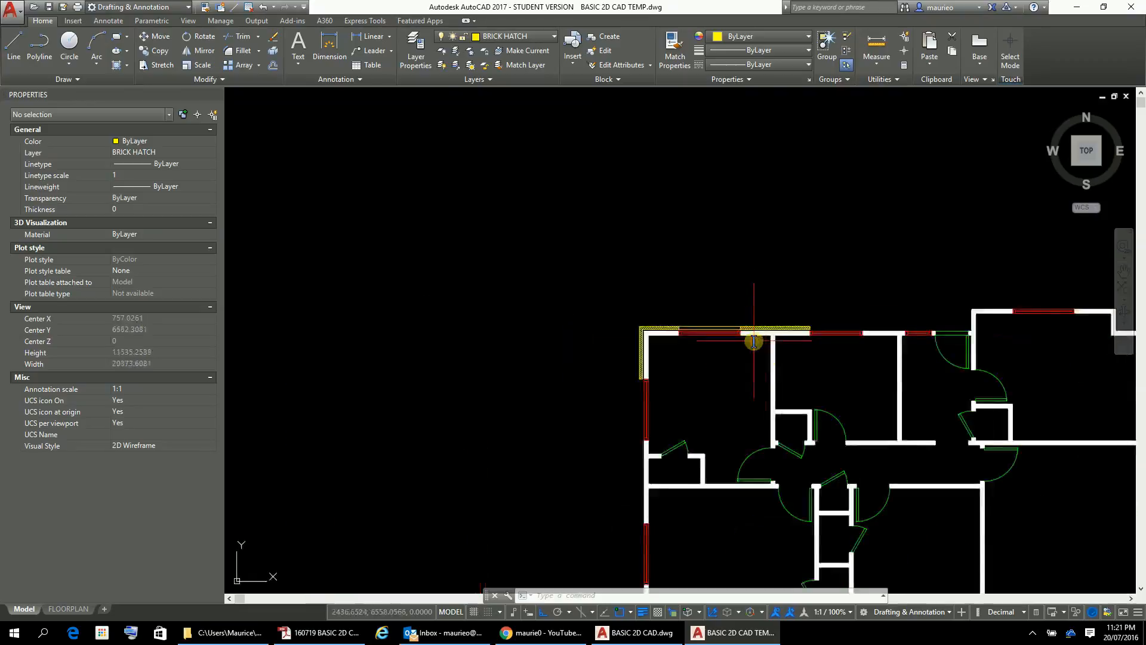
middle_drag(763, 365, 514, 332)
scroll(576, 333, up, 2)
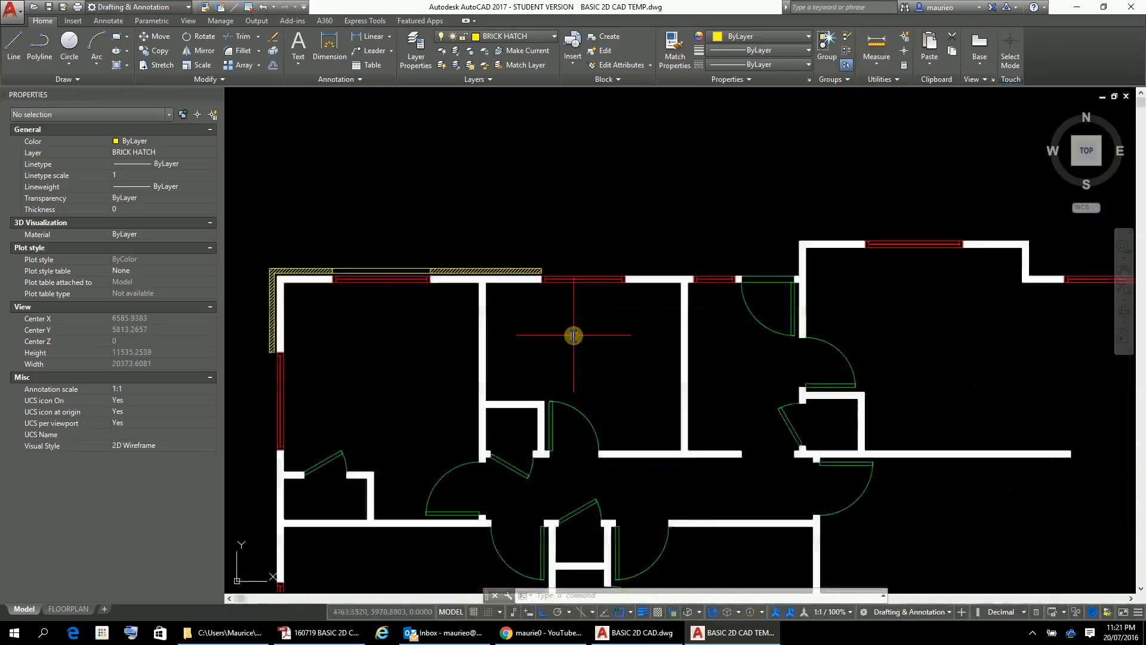